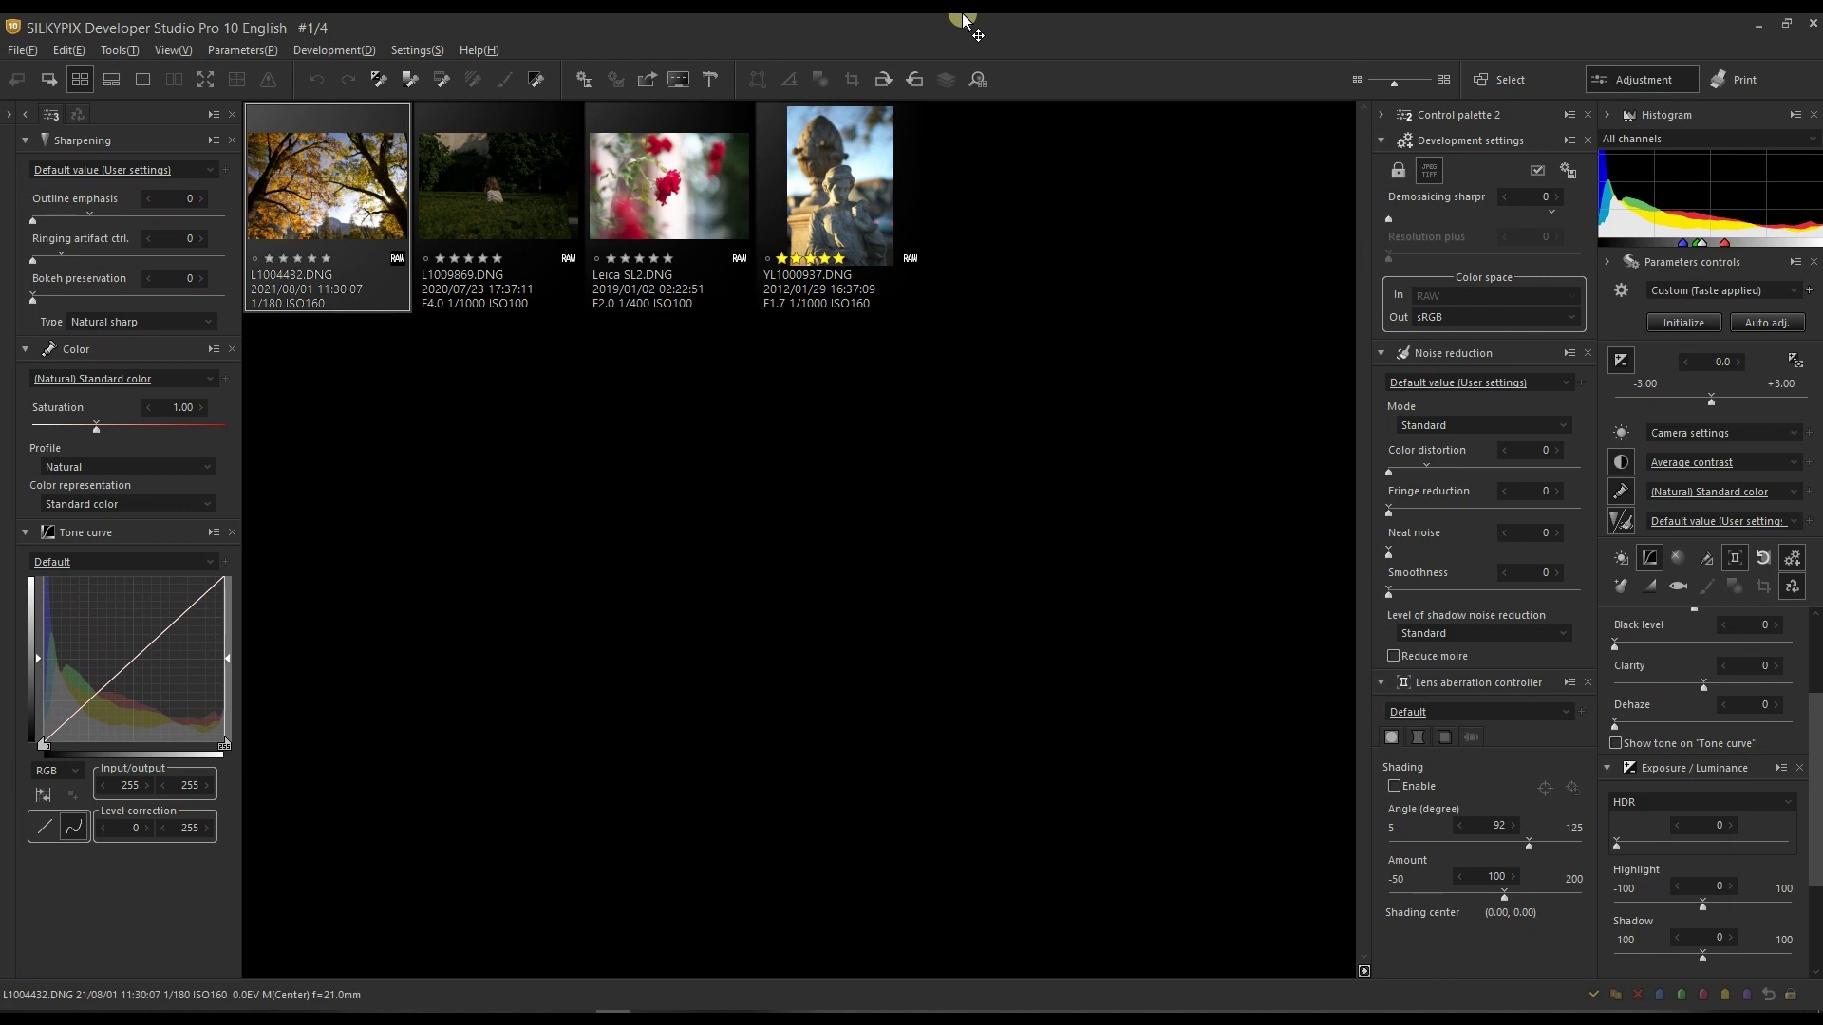
Step through the four DNG thumbnails, ending on the statue photo YL1000937.DNG.
left_click(494, 169)
left_click(676, 198)
left_click(827, 228)
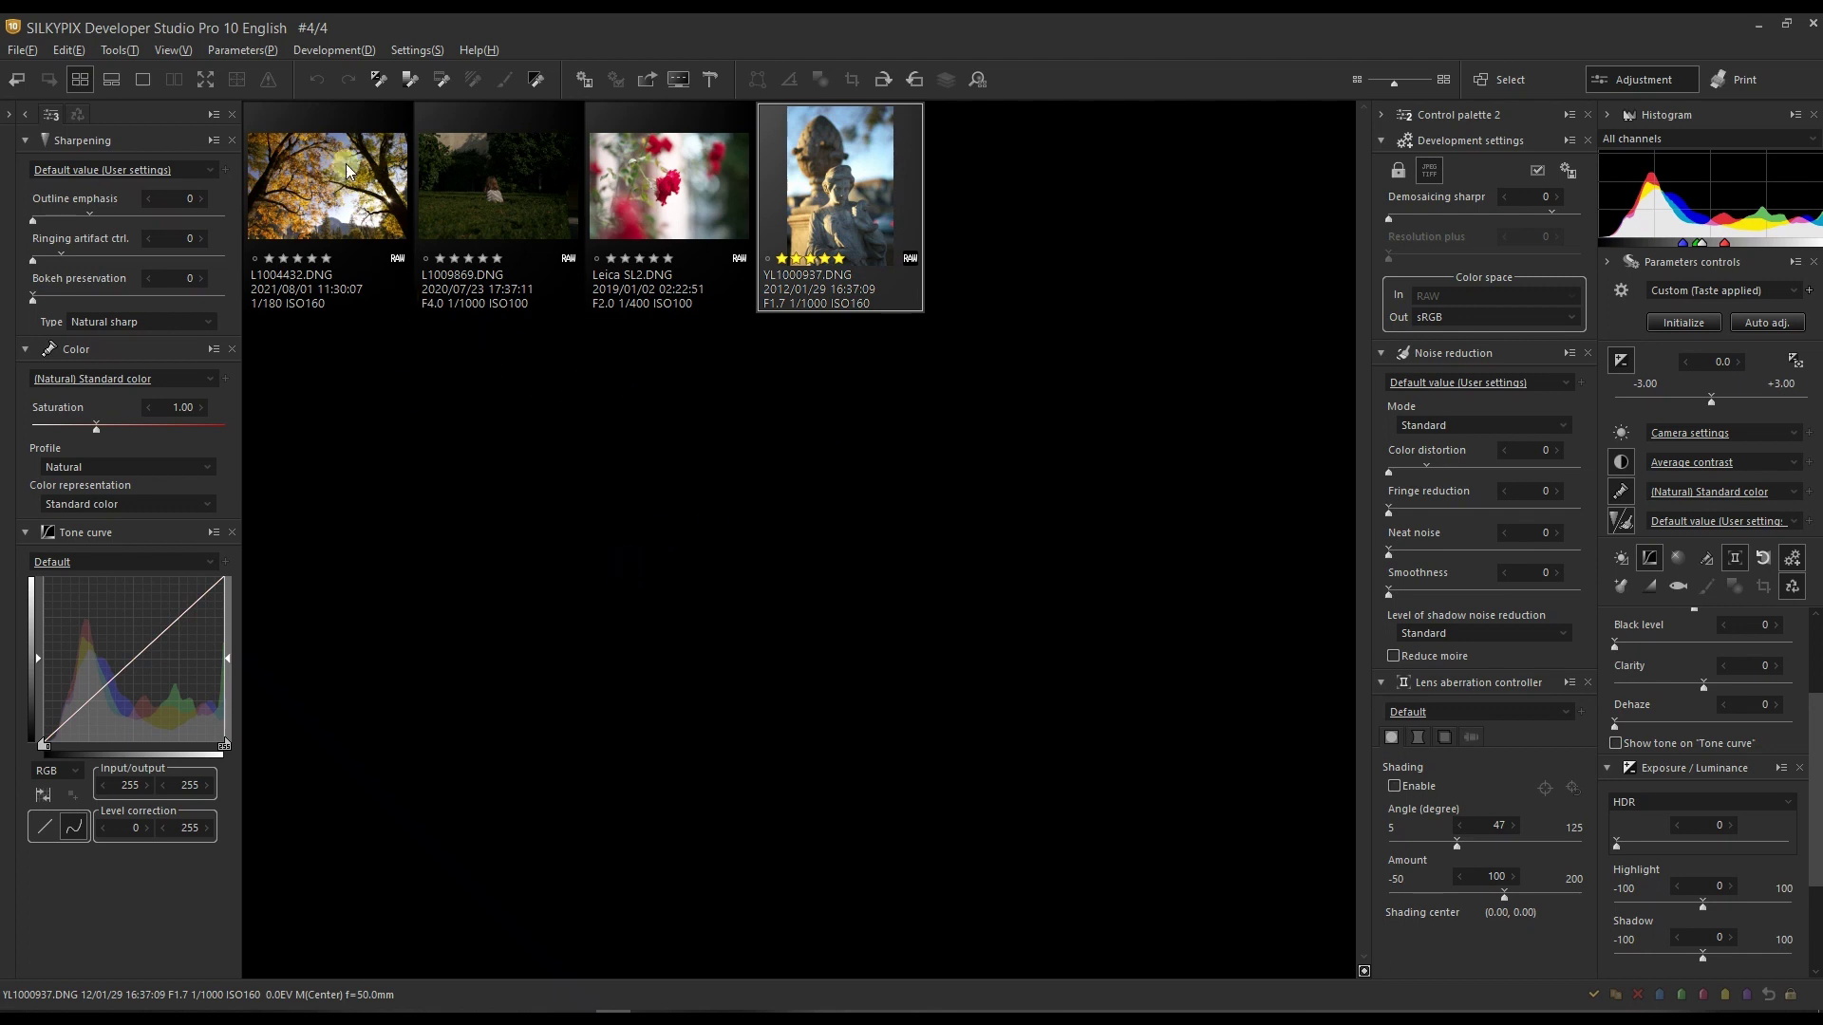
Open Leica SL2.DNG in single view and show its Lens profile correction settings.
left_click(646, 213)
double_click(648, 217)
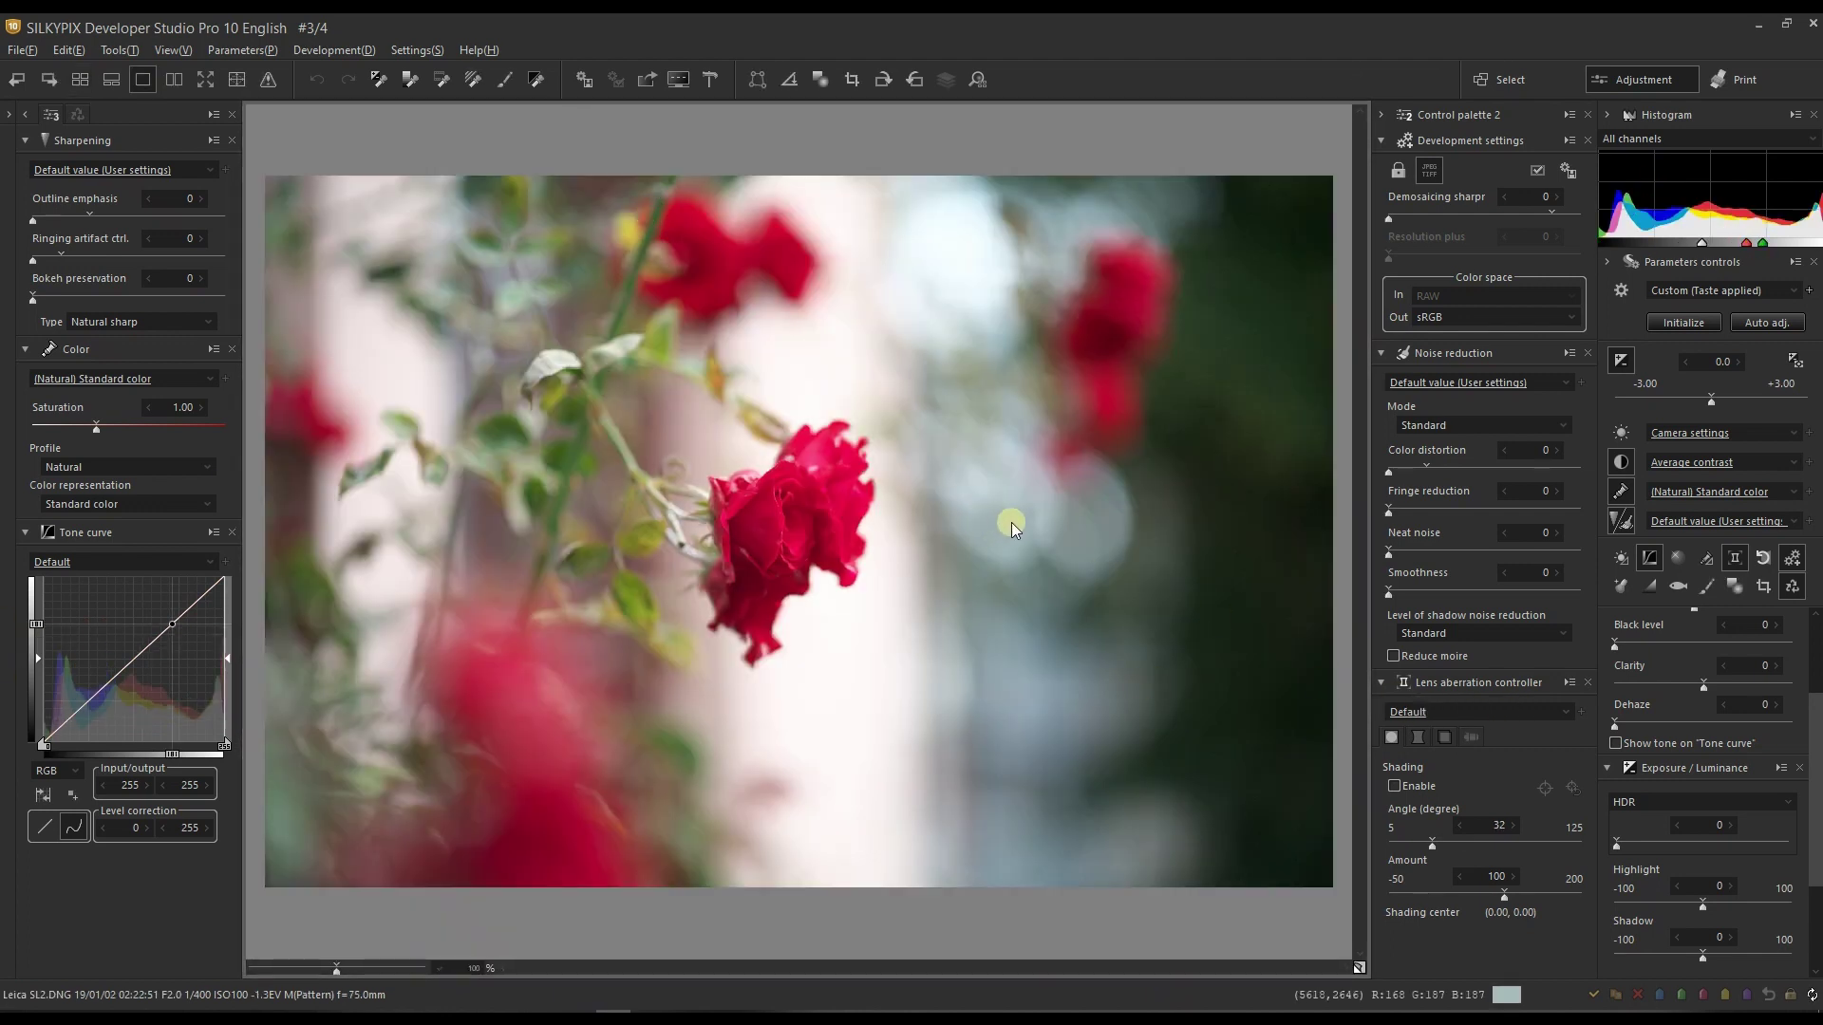
left_click(1470, 738)
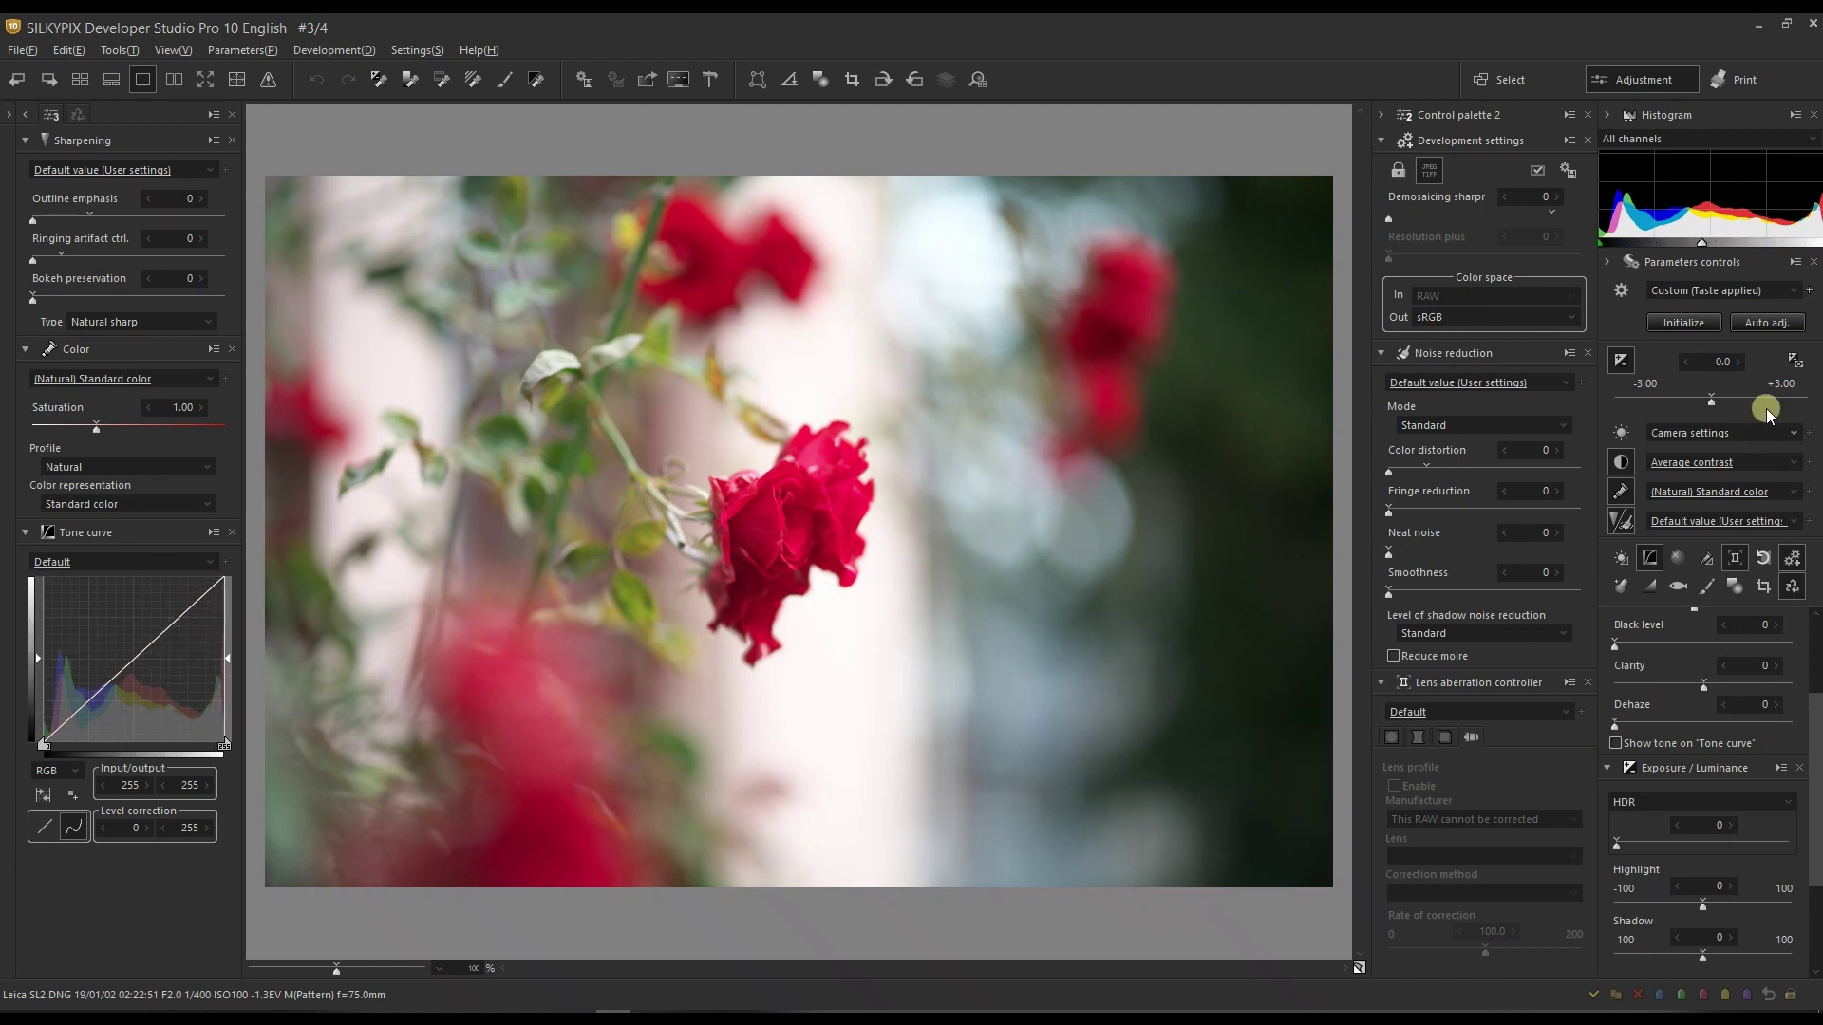
Bring up the white balance palette and try the Auto (Absolute) preset.
left_click(1621, 433)
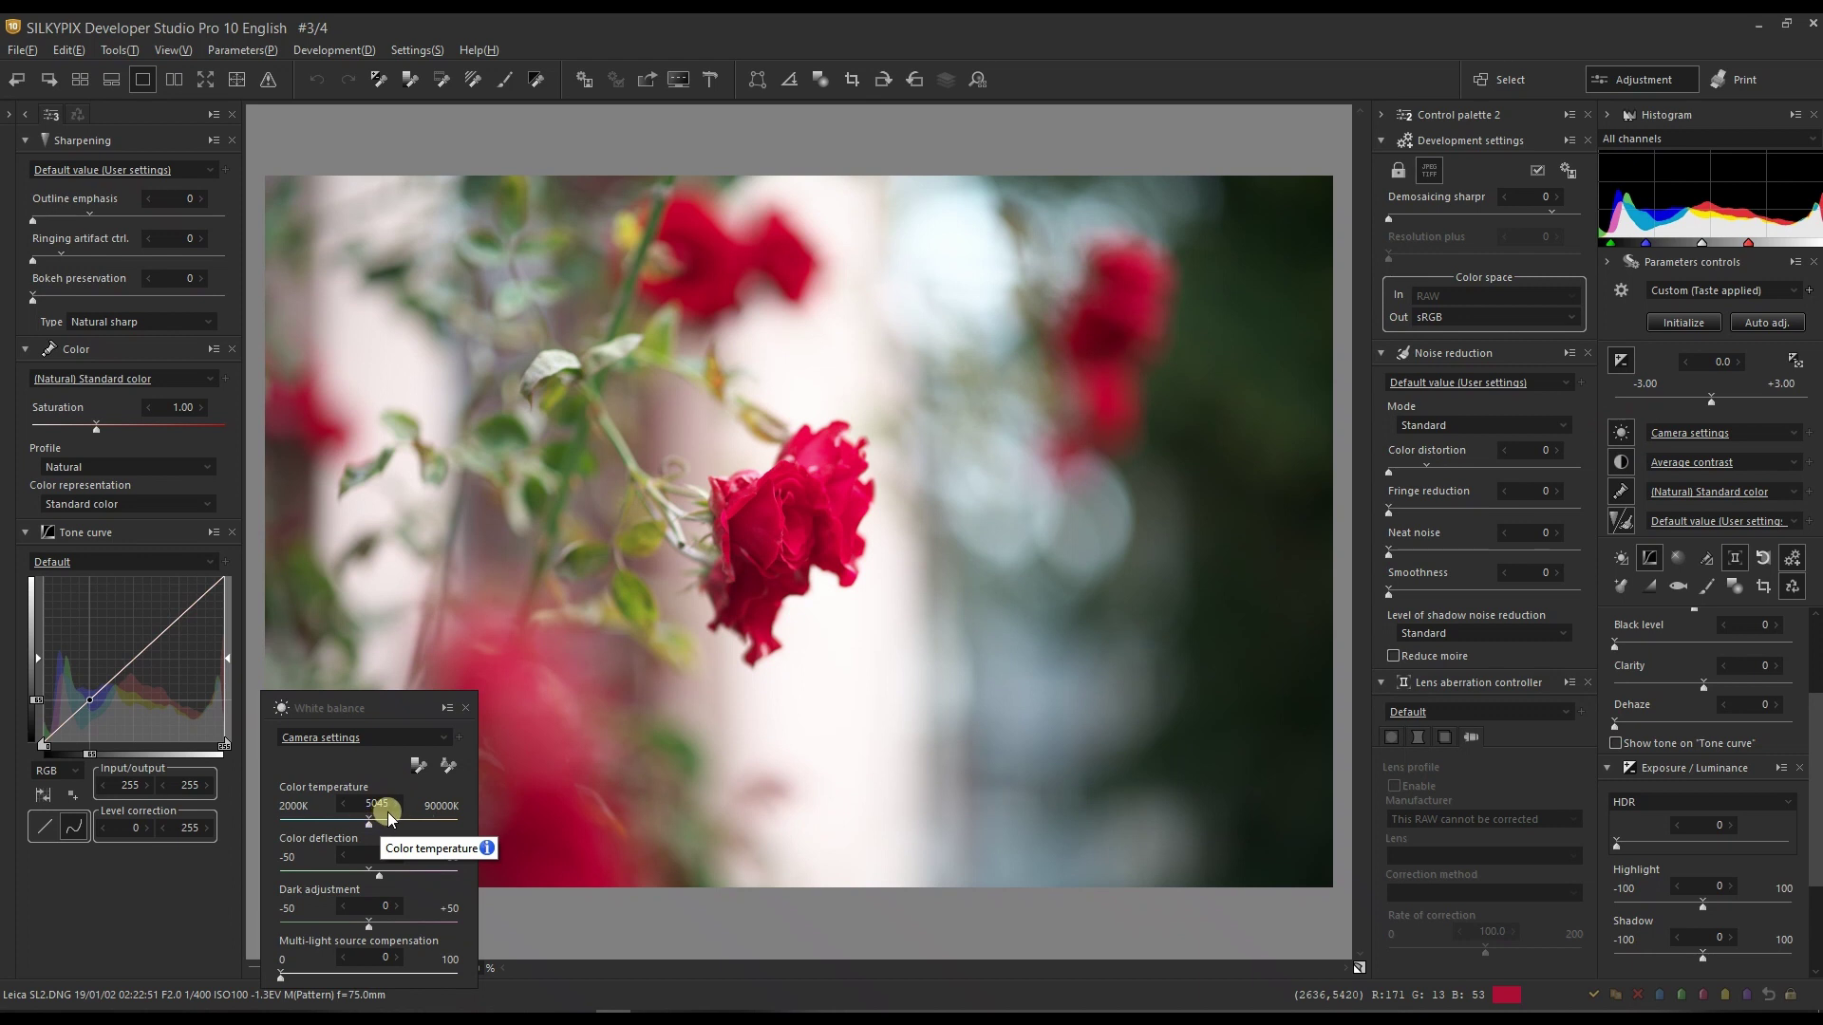
left_click_drag(337, 700, 194, 640)
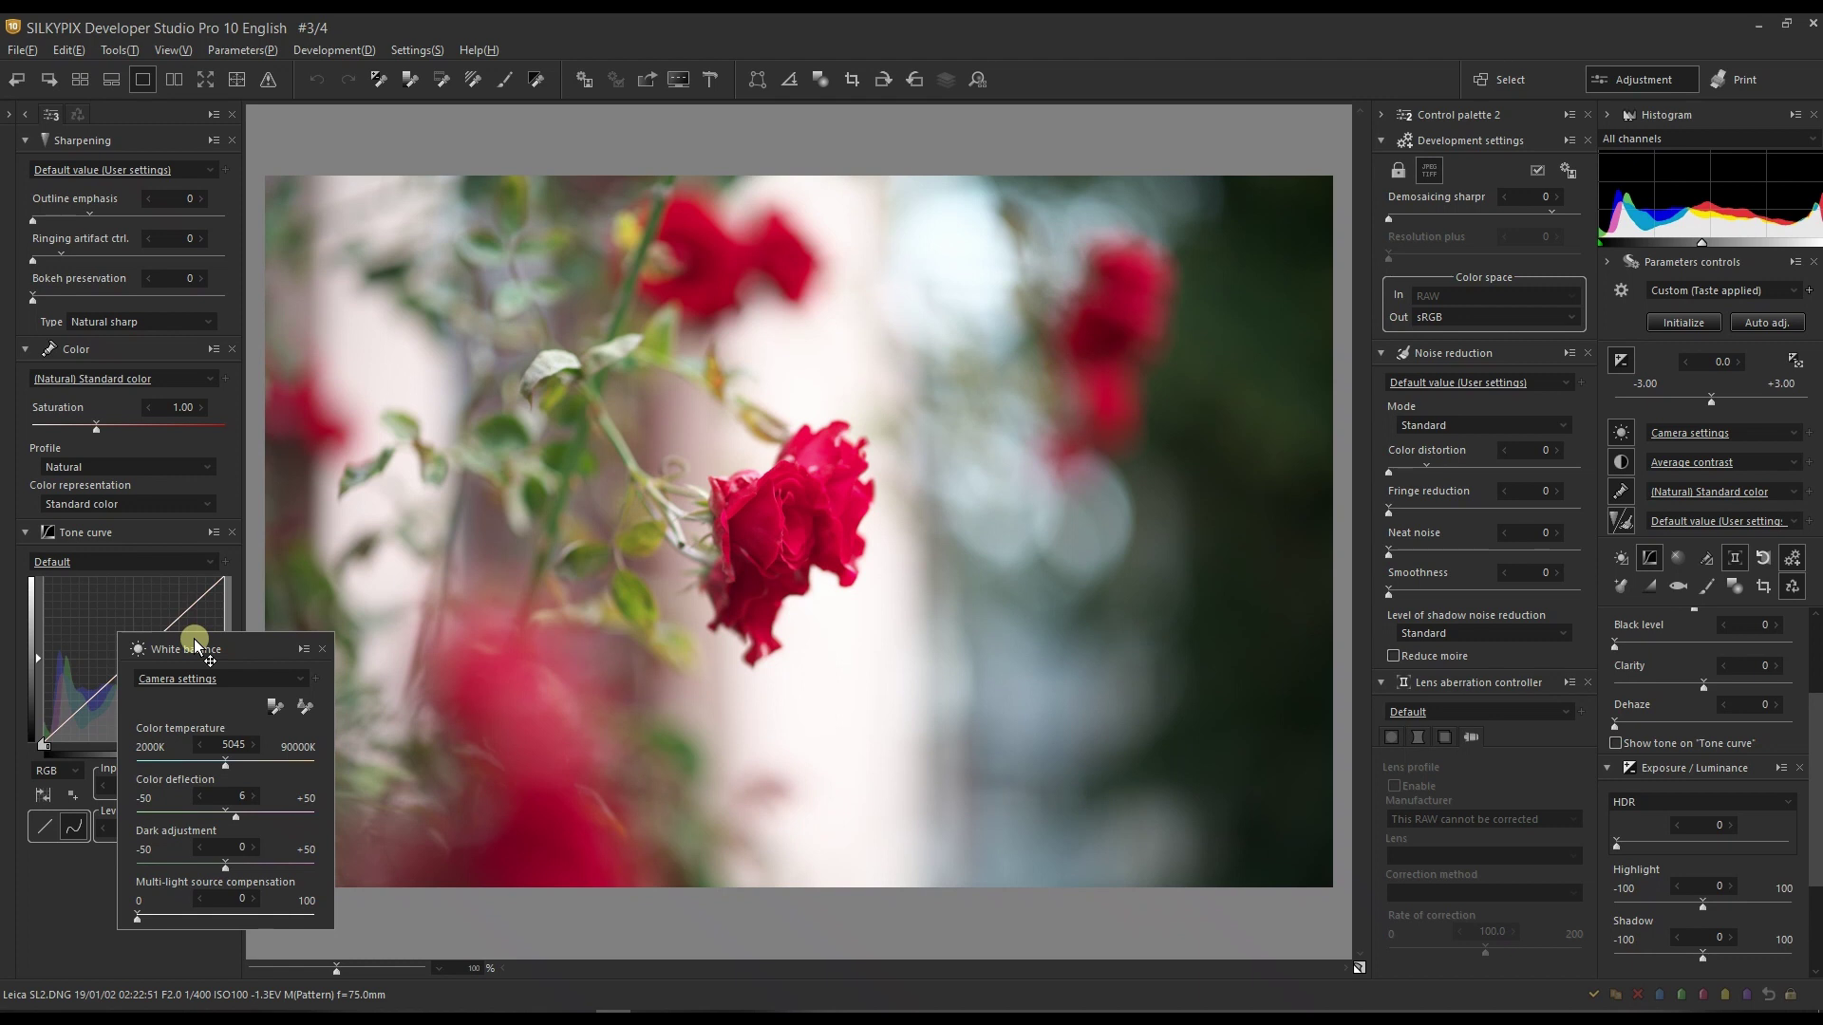
left_click(176, 684)
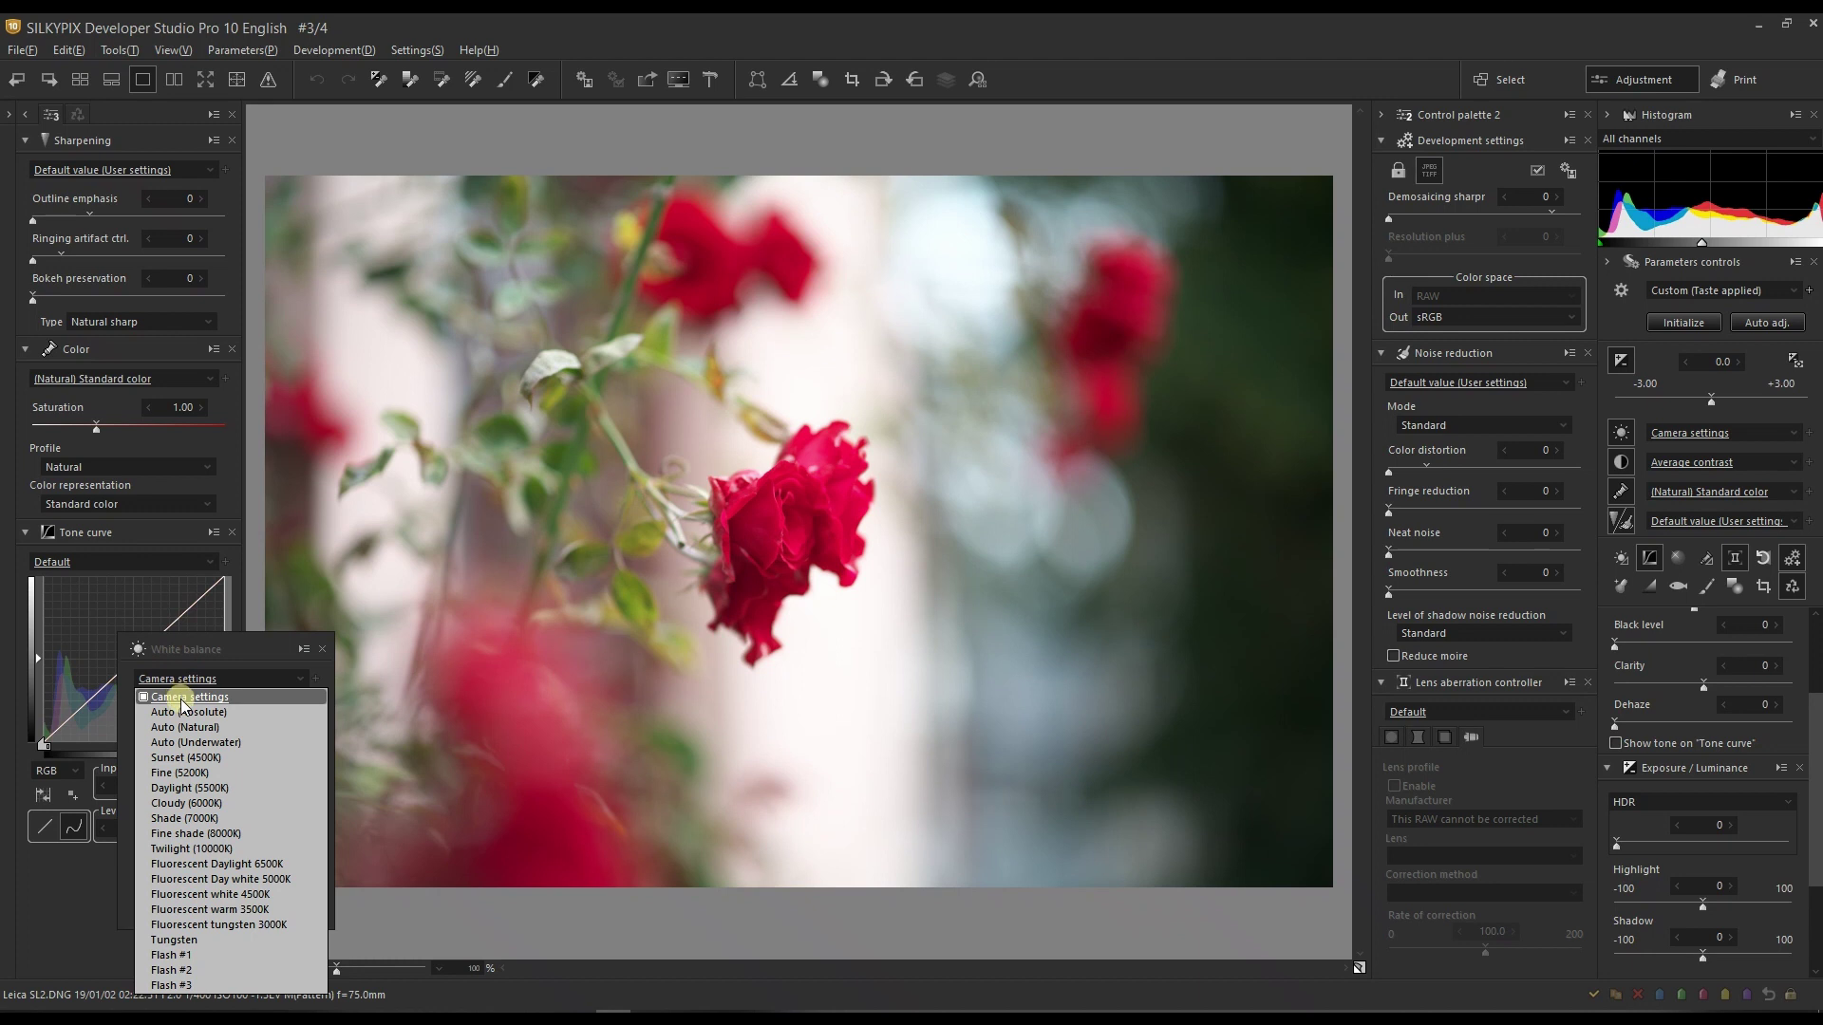
left_click(182, 712)
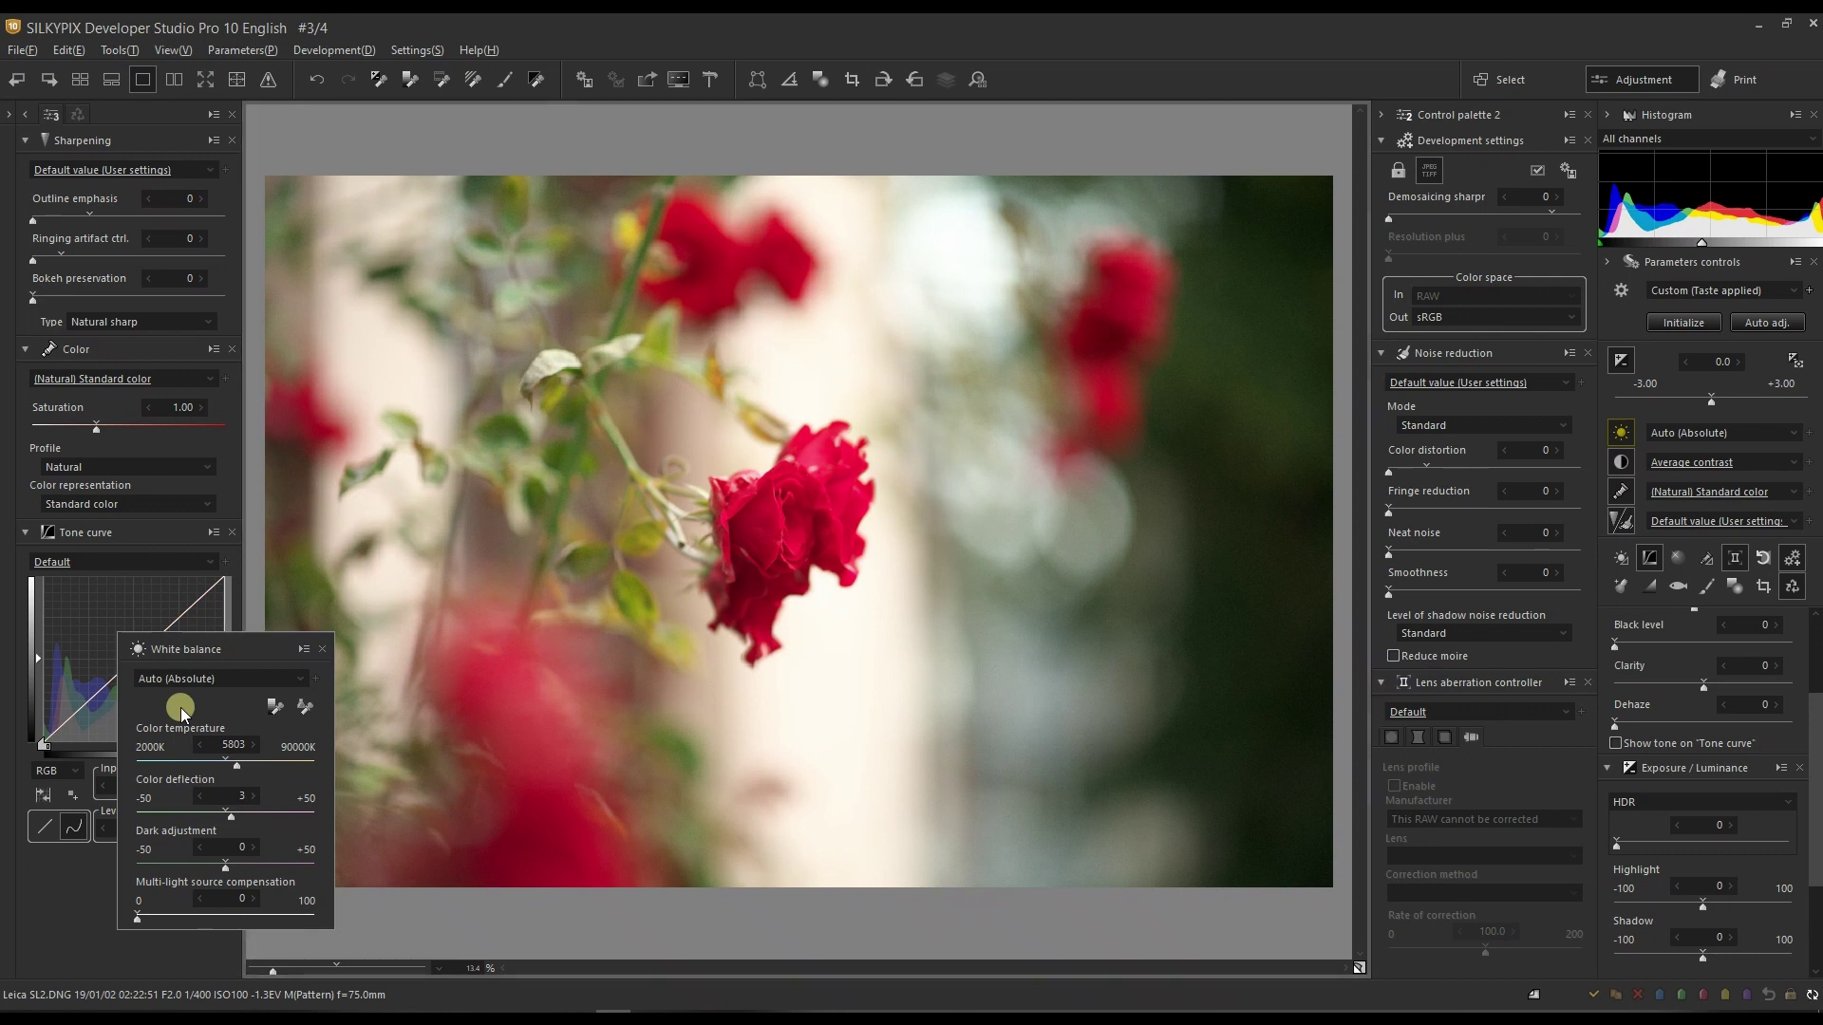
Zoom into the rose, then switch white balance to Auto (Natural), about 5946K.
left_click(298, 968)
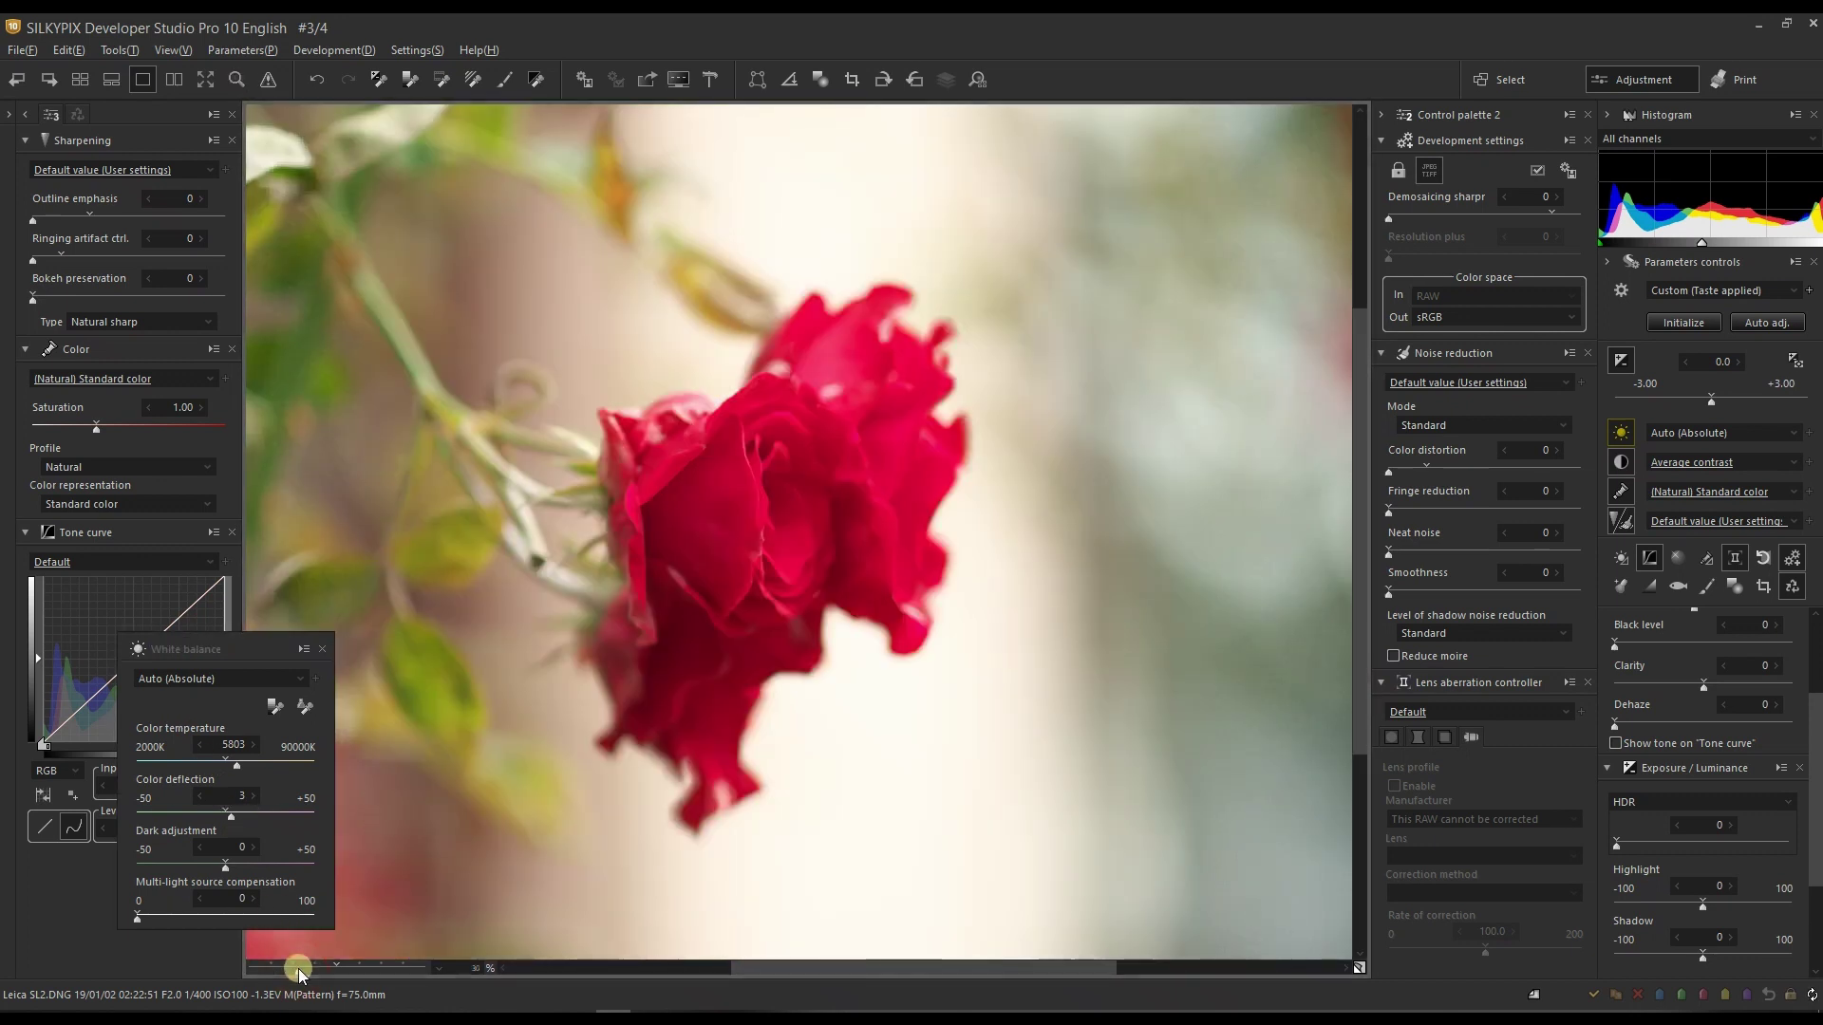
mouse_move(298, 968)
left_mouse_down()
mouse_move(313, 970)
mouse_move(270, 959)
left_mouse_up()
left_click(196, 678)
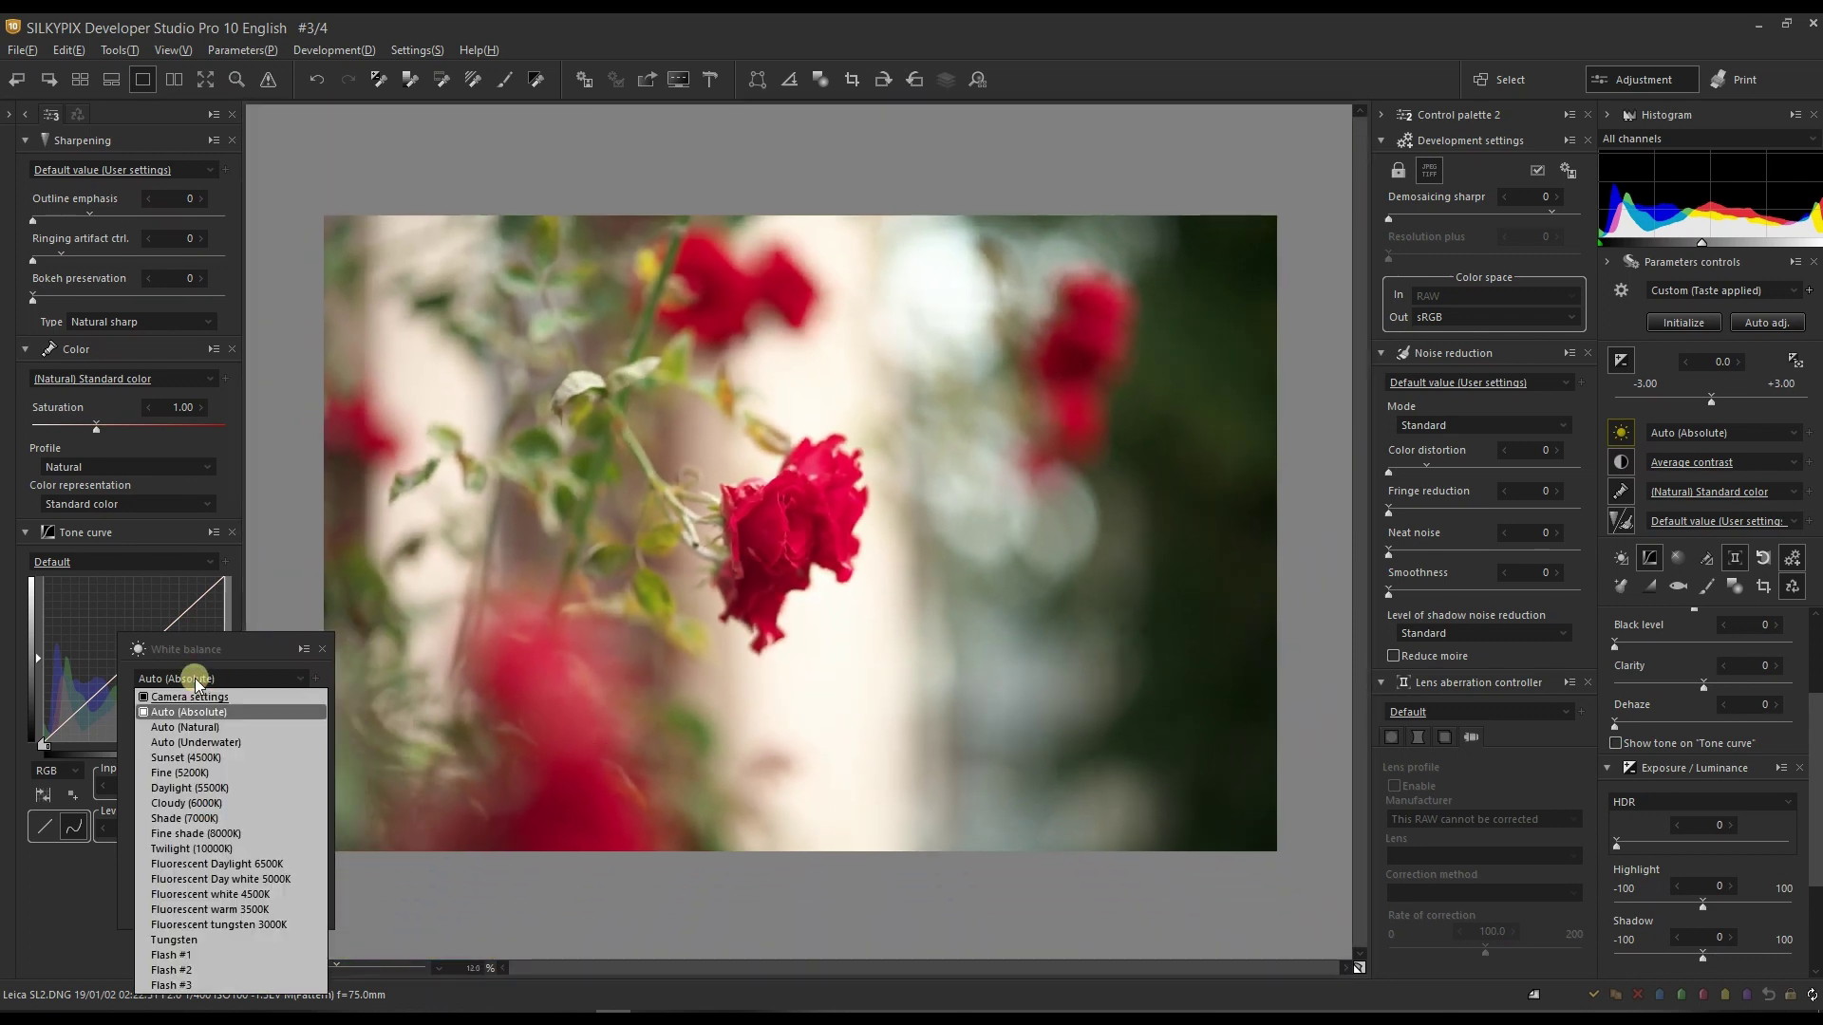
left_click(196, 728)
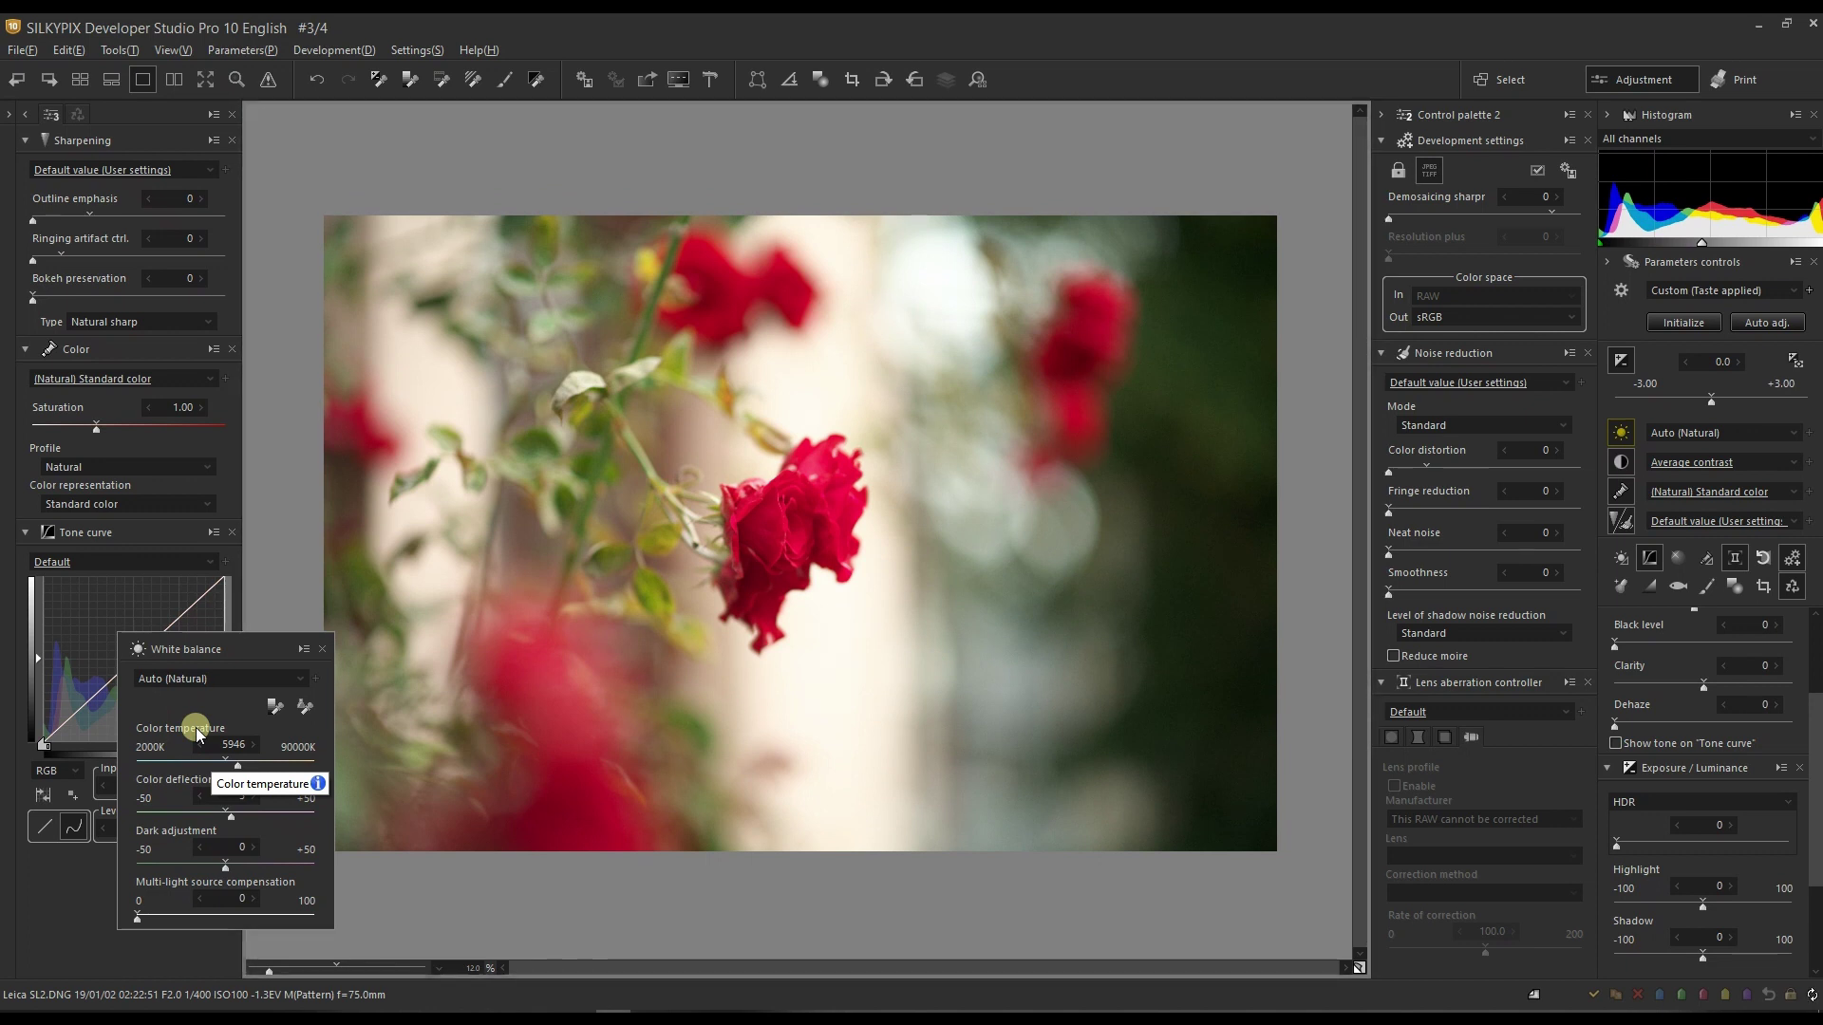
left_click(10, 116)
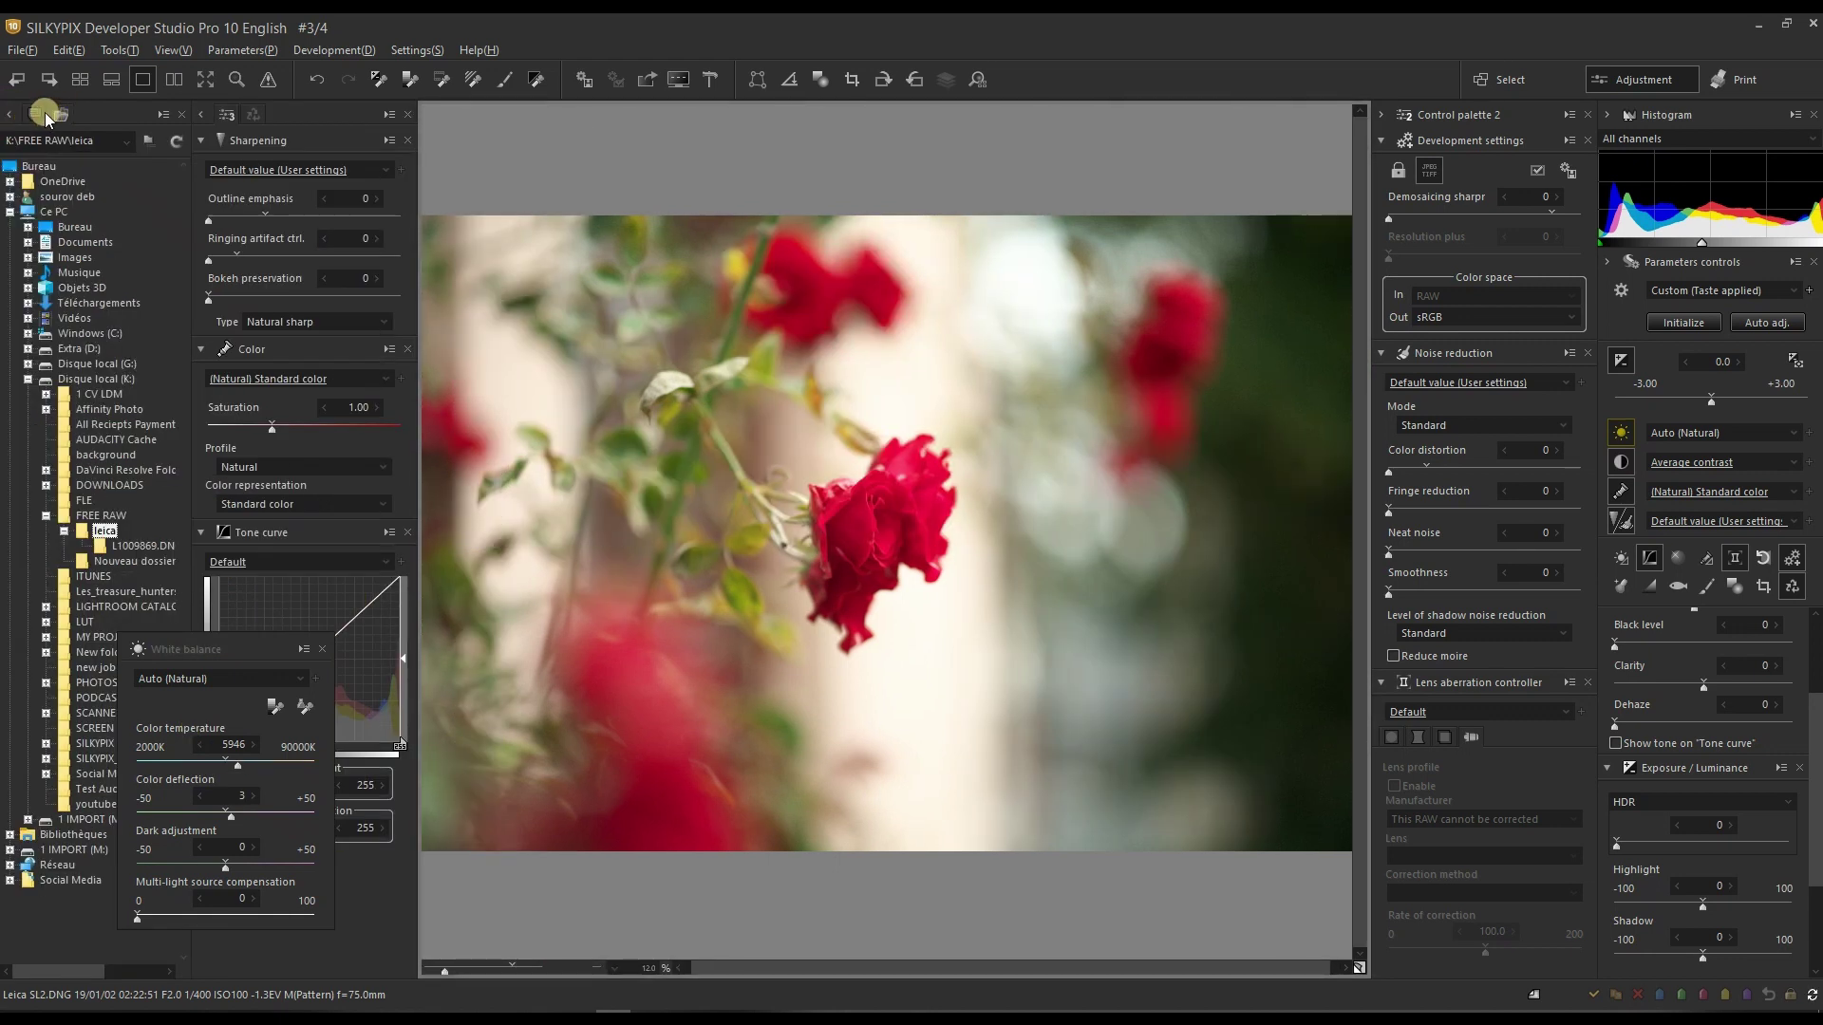
Review the rose photo's EXIF data in the Information panel, then collapse the panel.
left_click(43, 112)
left_click_drag(214, 649, 282, 629)
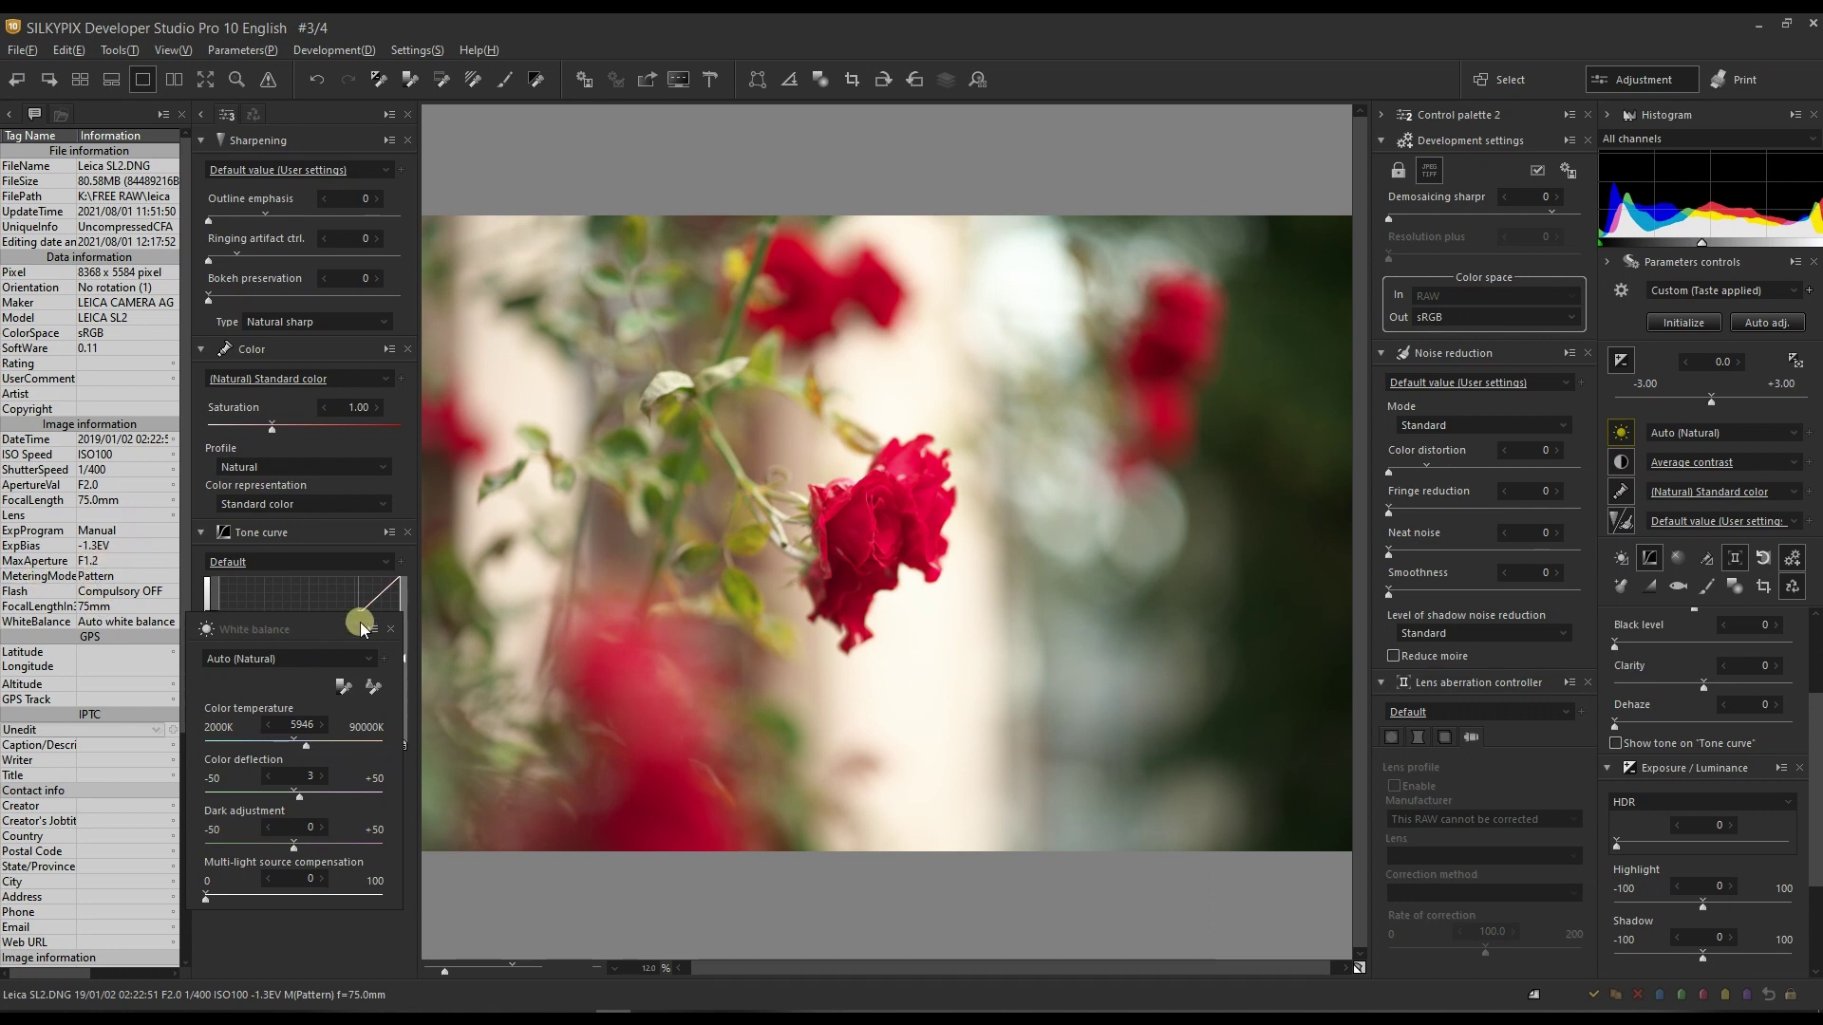
left_click(8, 116)
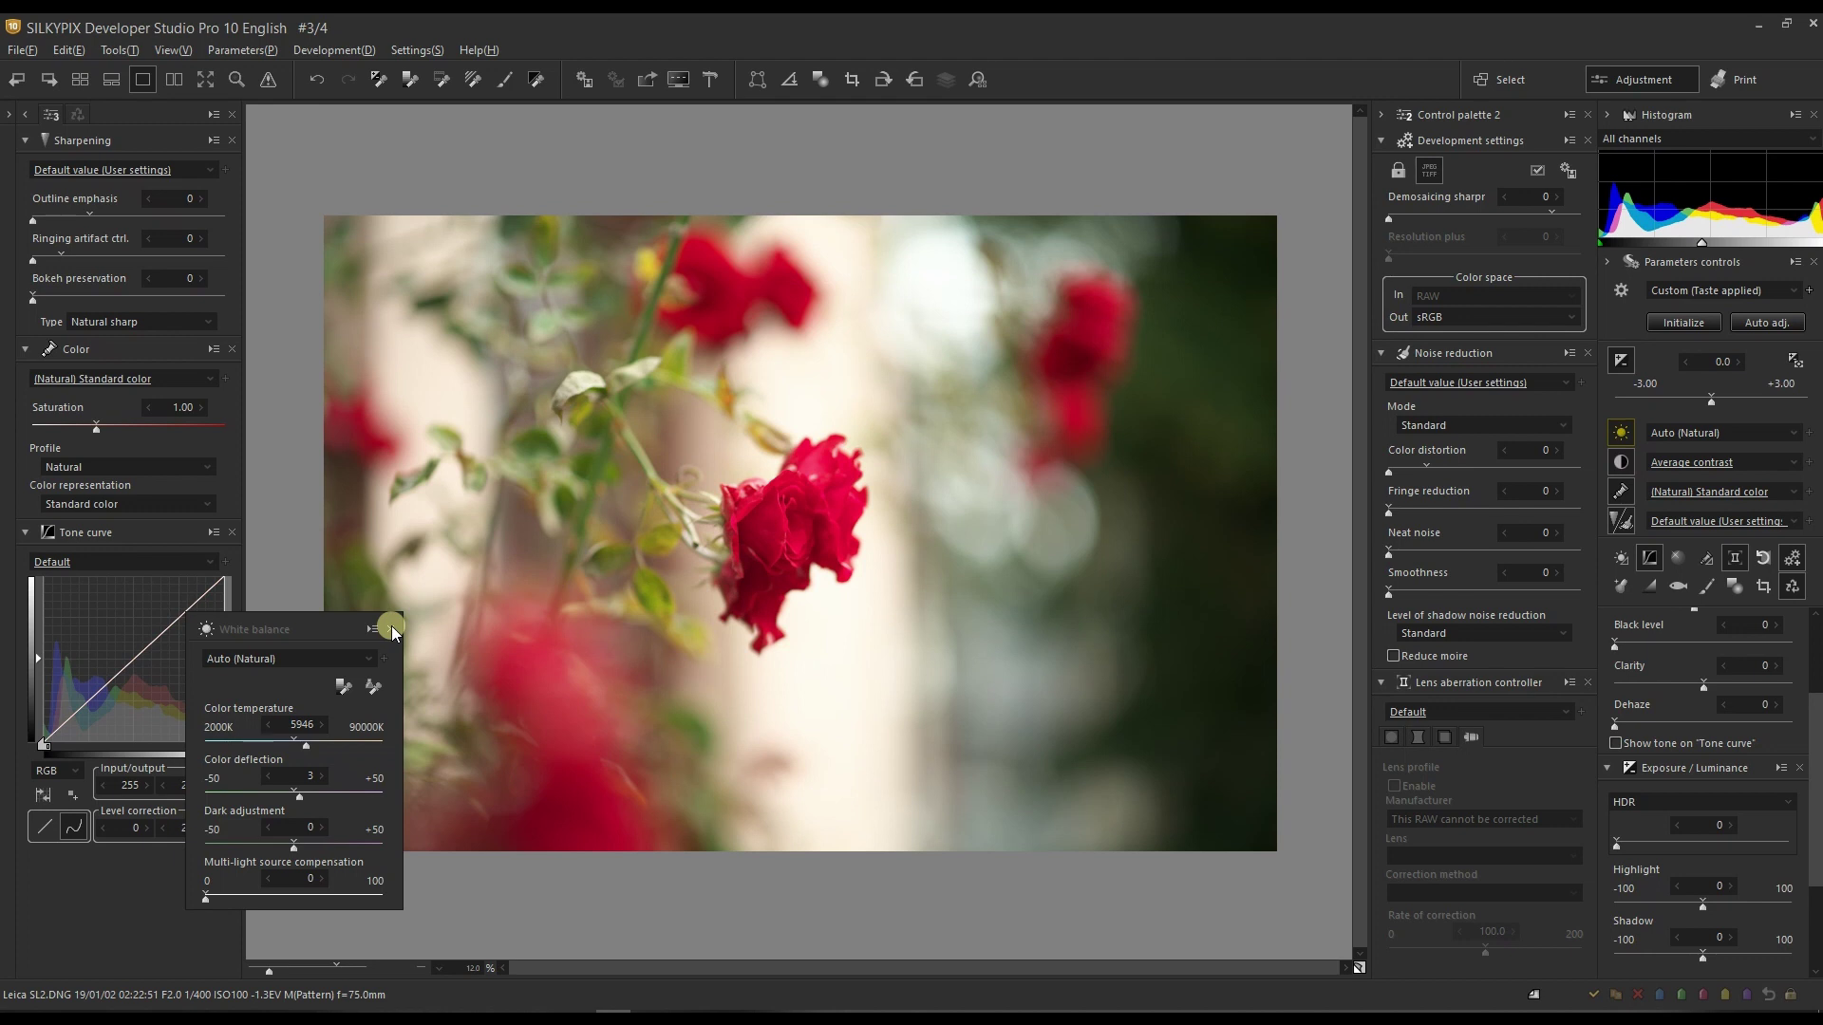
Keep the Natural profile, set Color representation to Memory color 1, and close White balance.
left_click(134, 462)
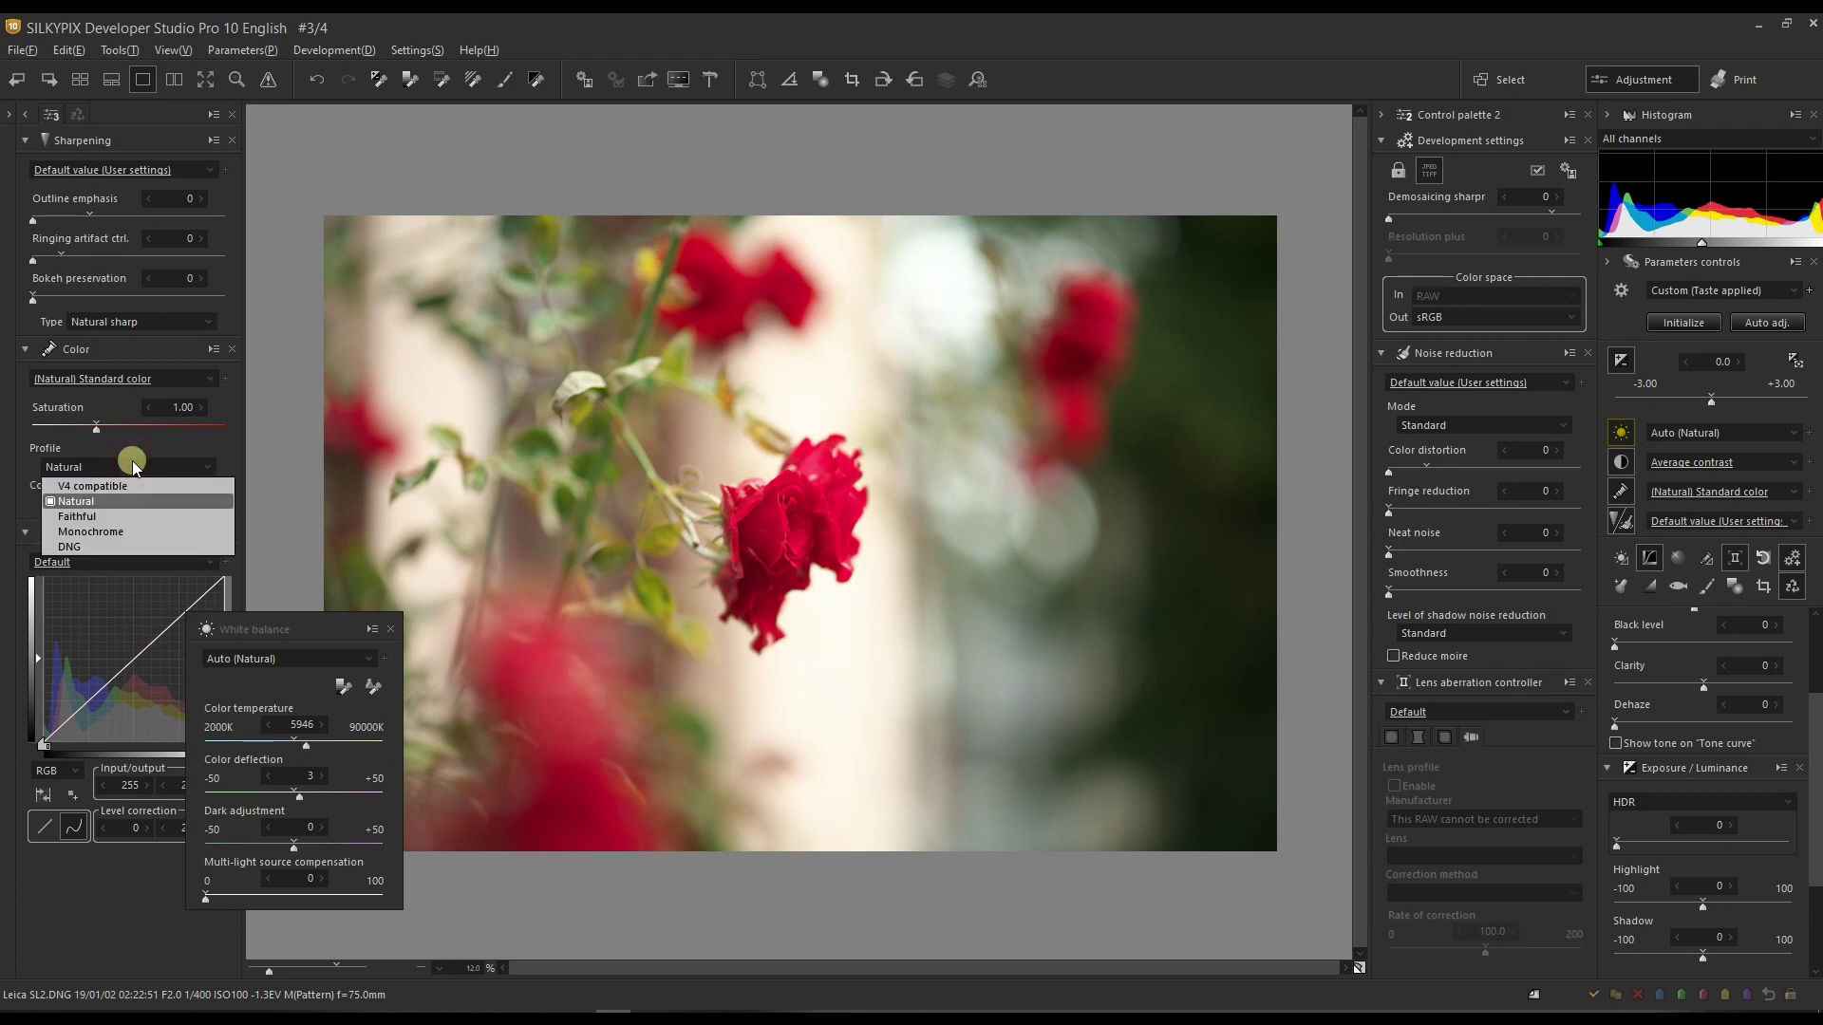
left_click(133, 459)
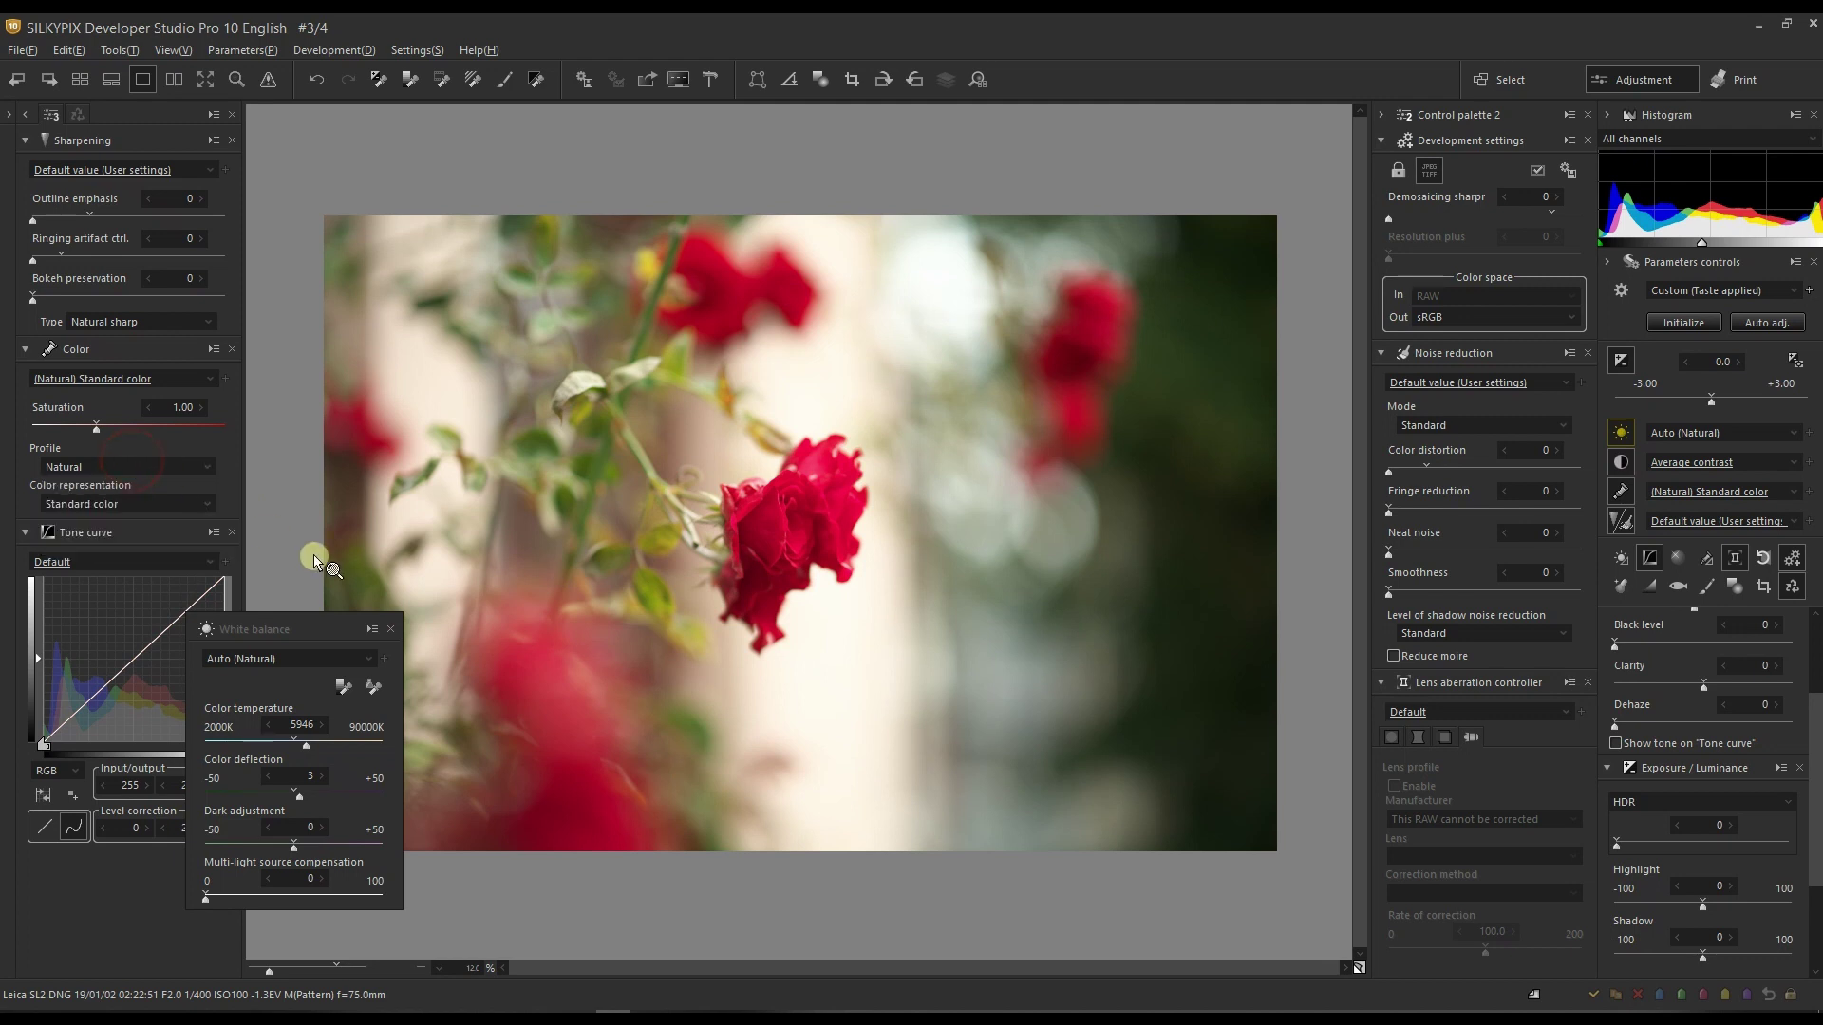
left_click(389, 630)
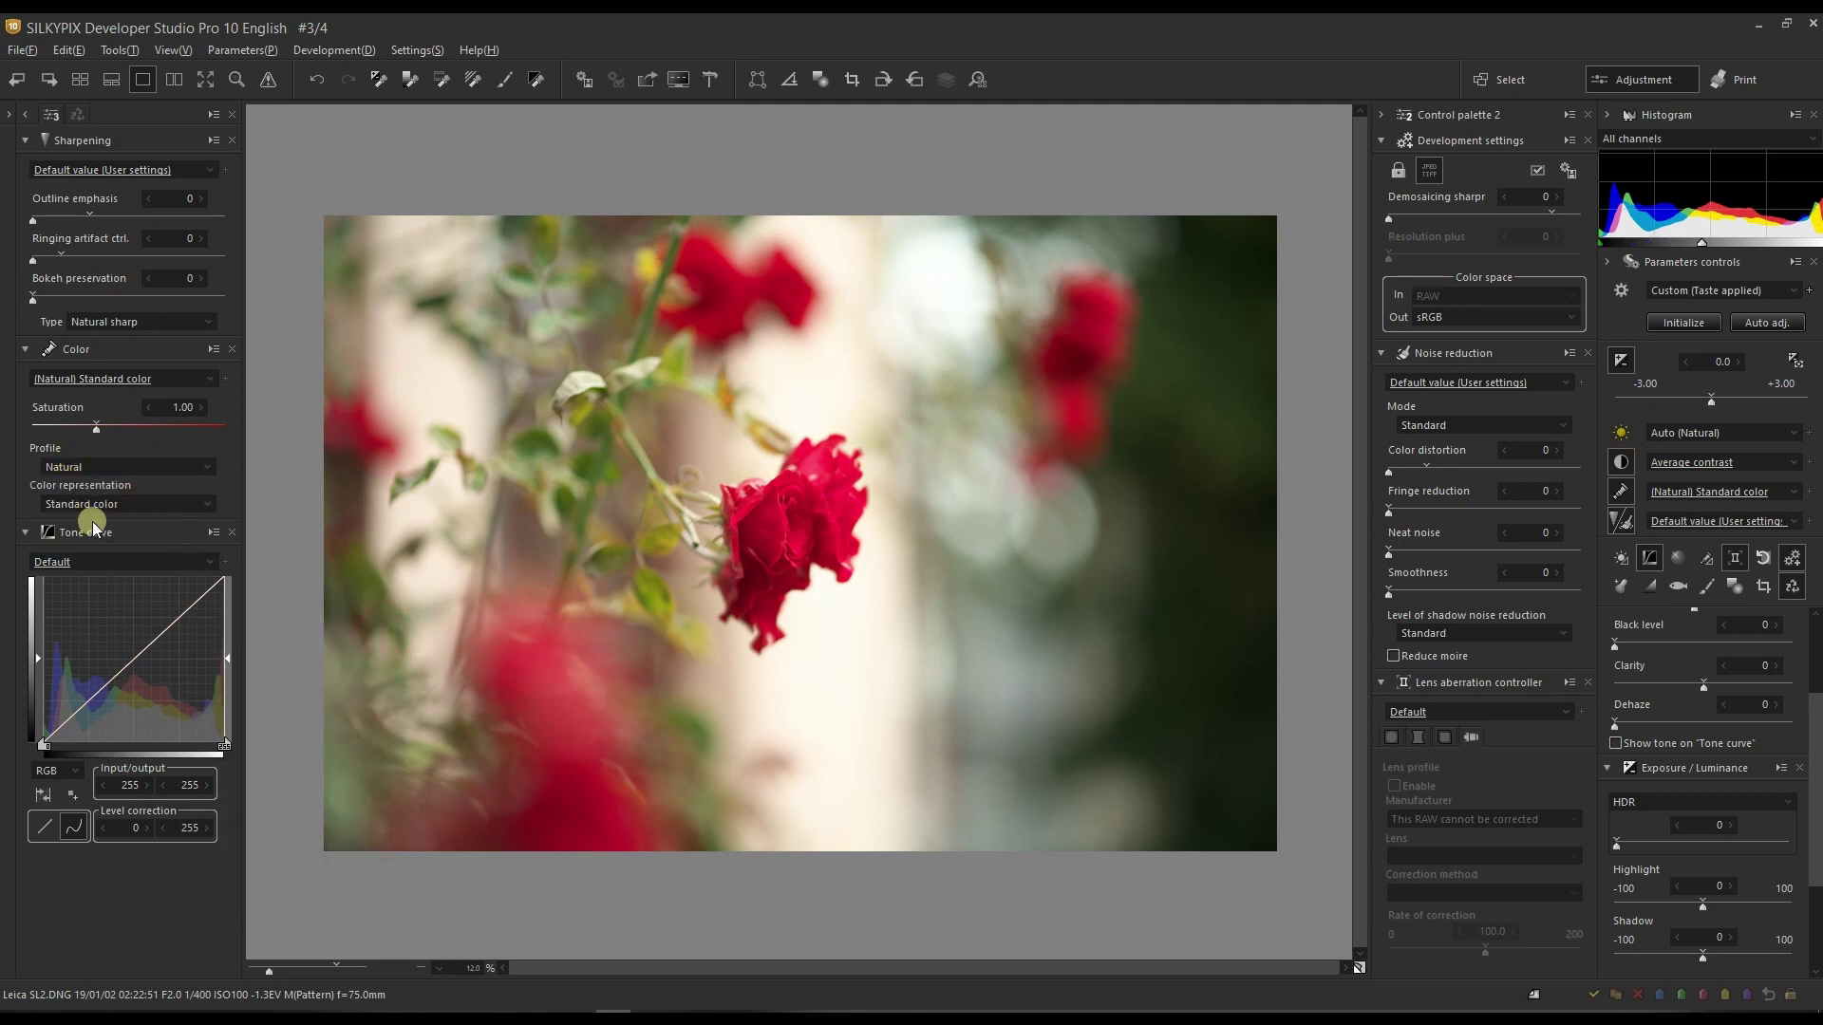
left_click(83, 469)
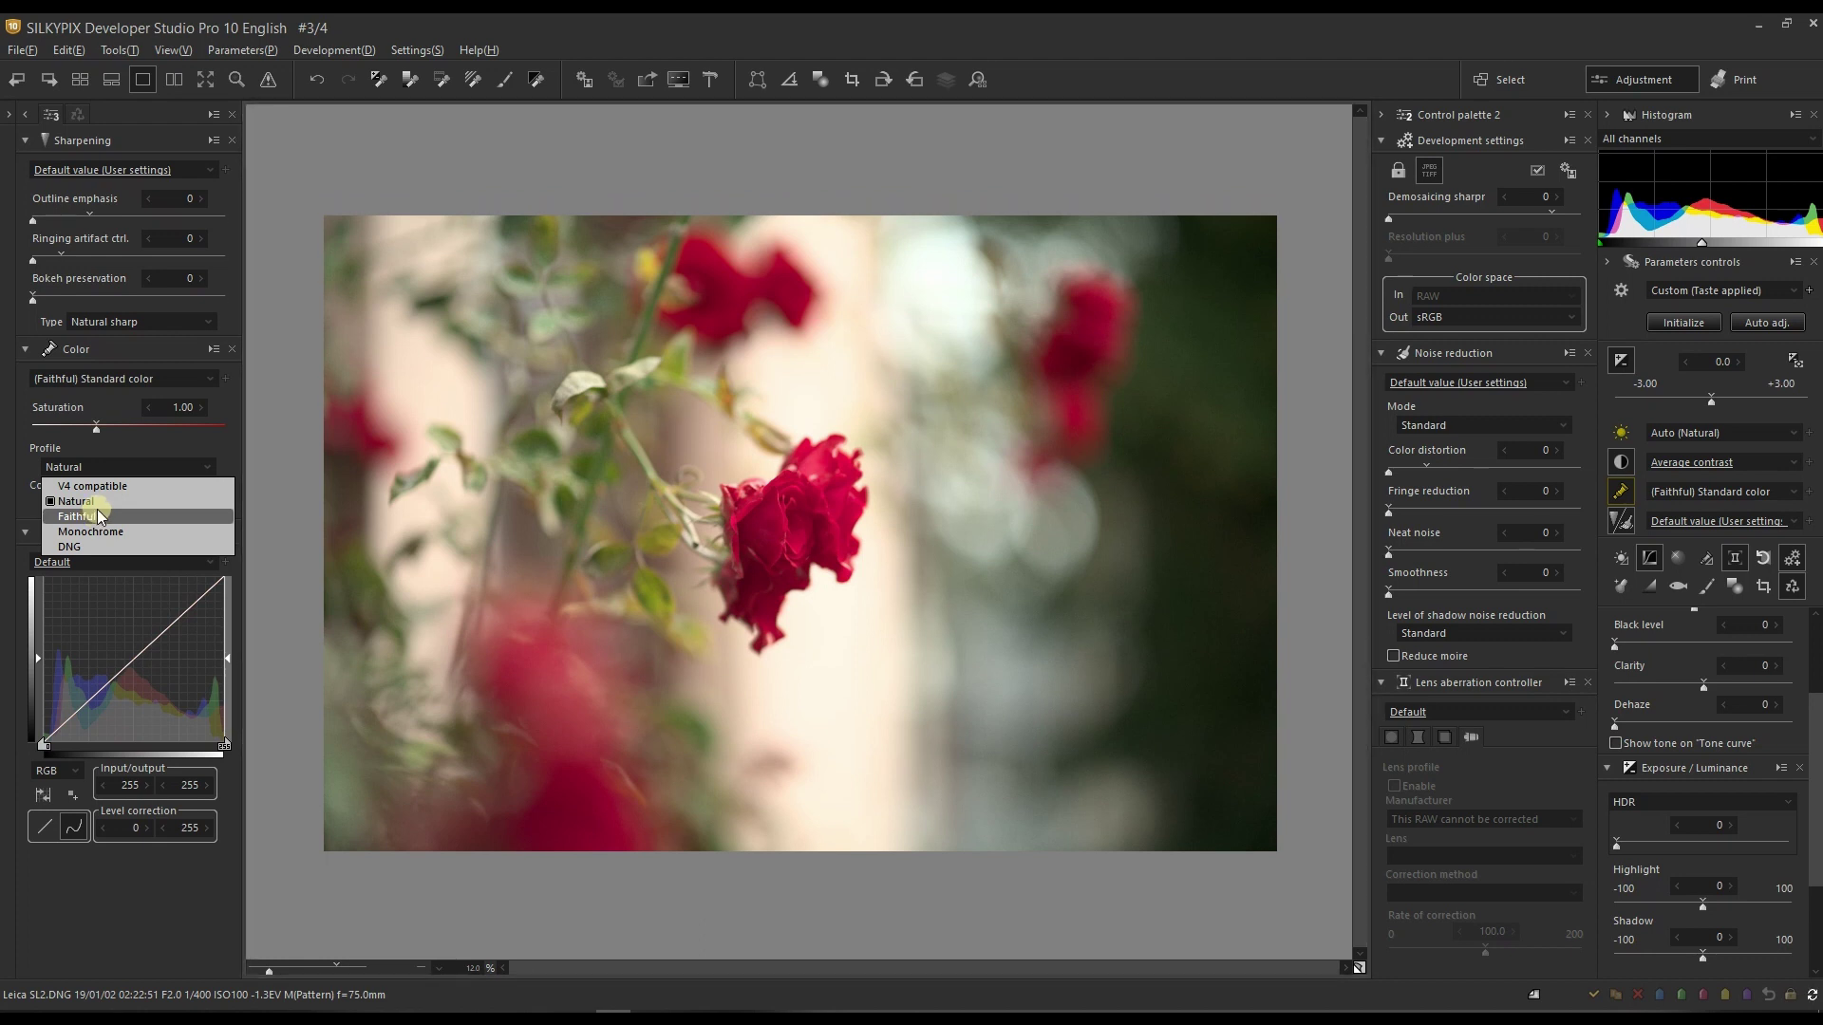
left_click(98, 504)
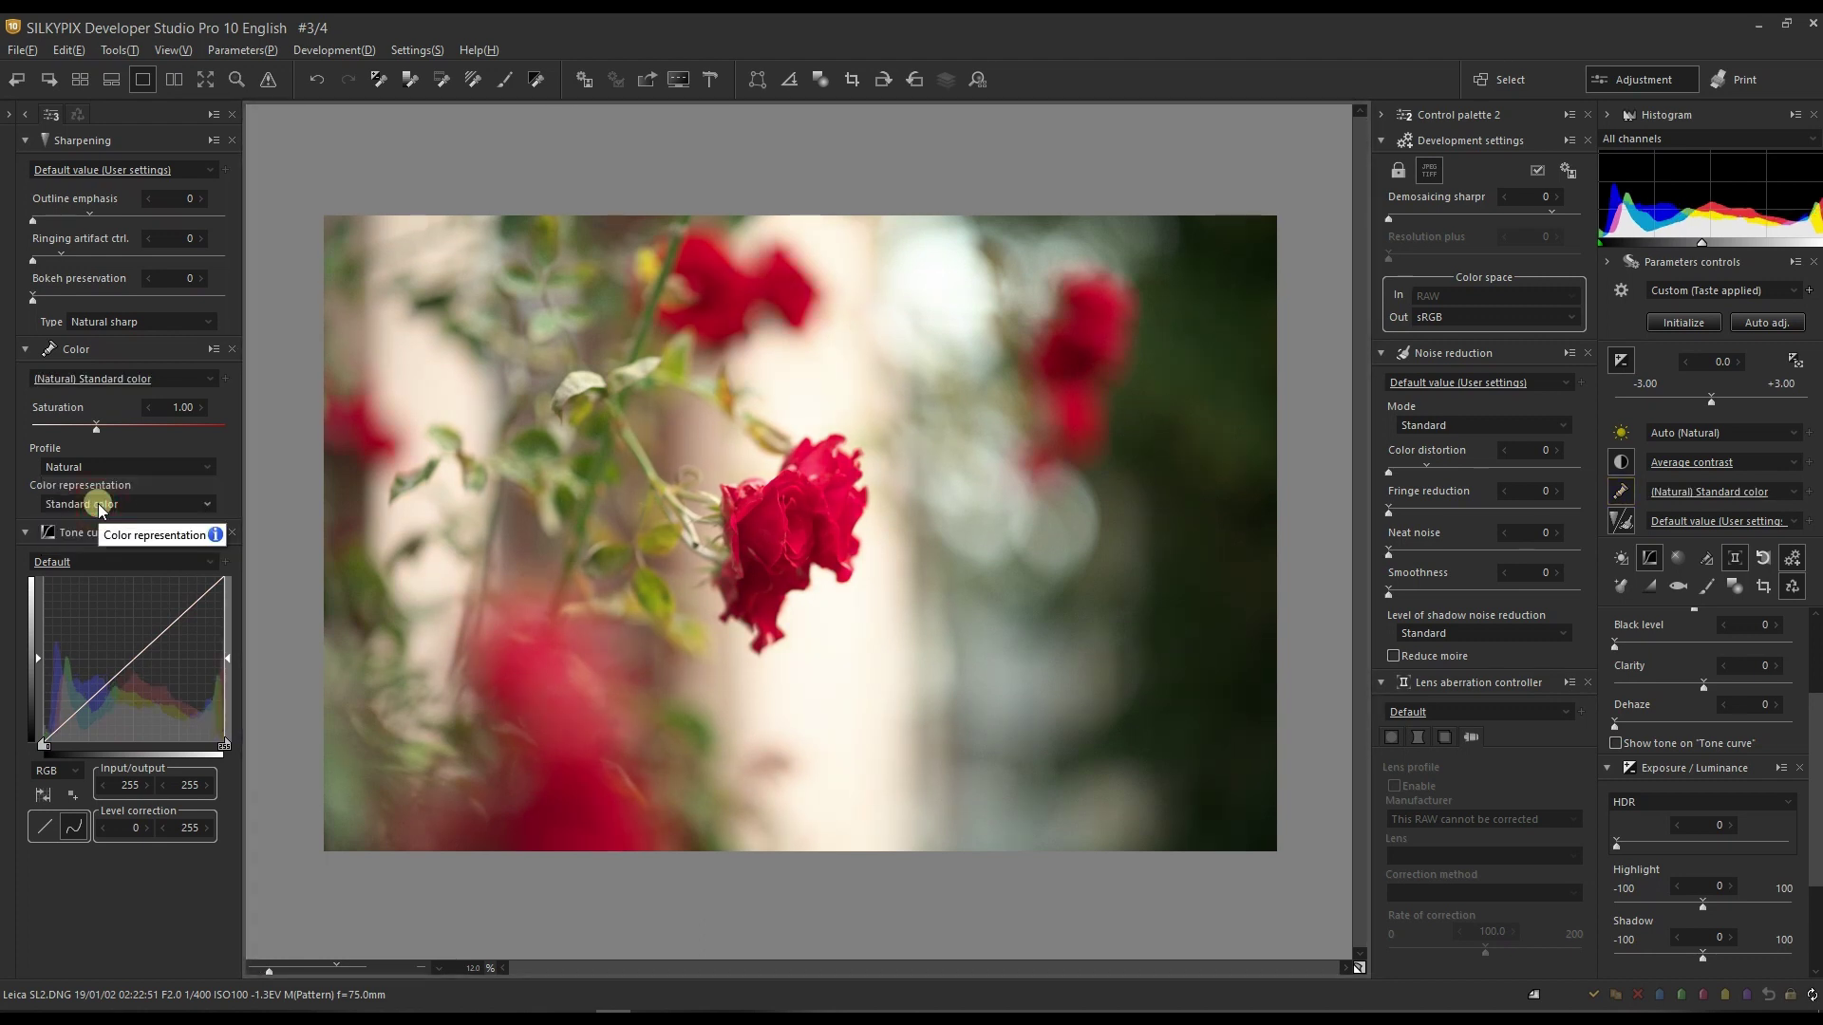
left_click(98, 503)
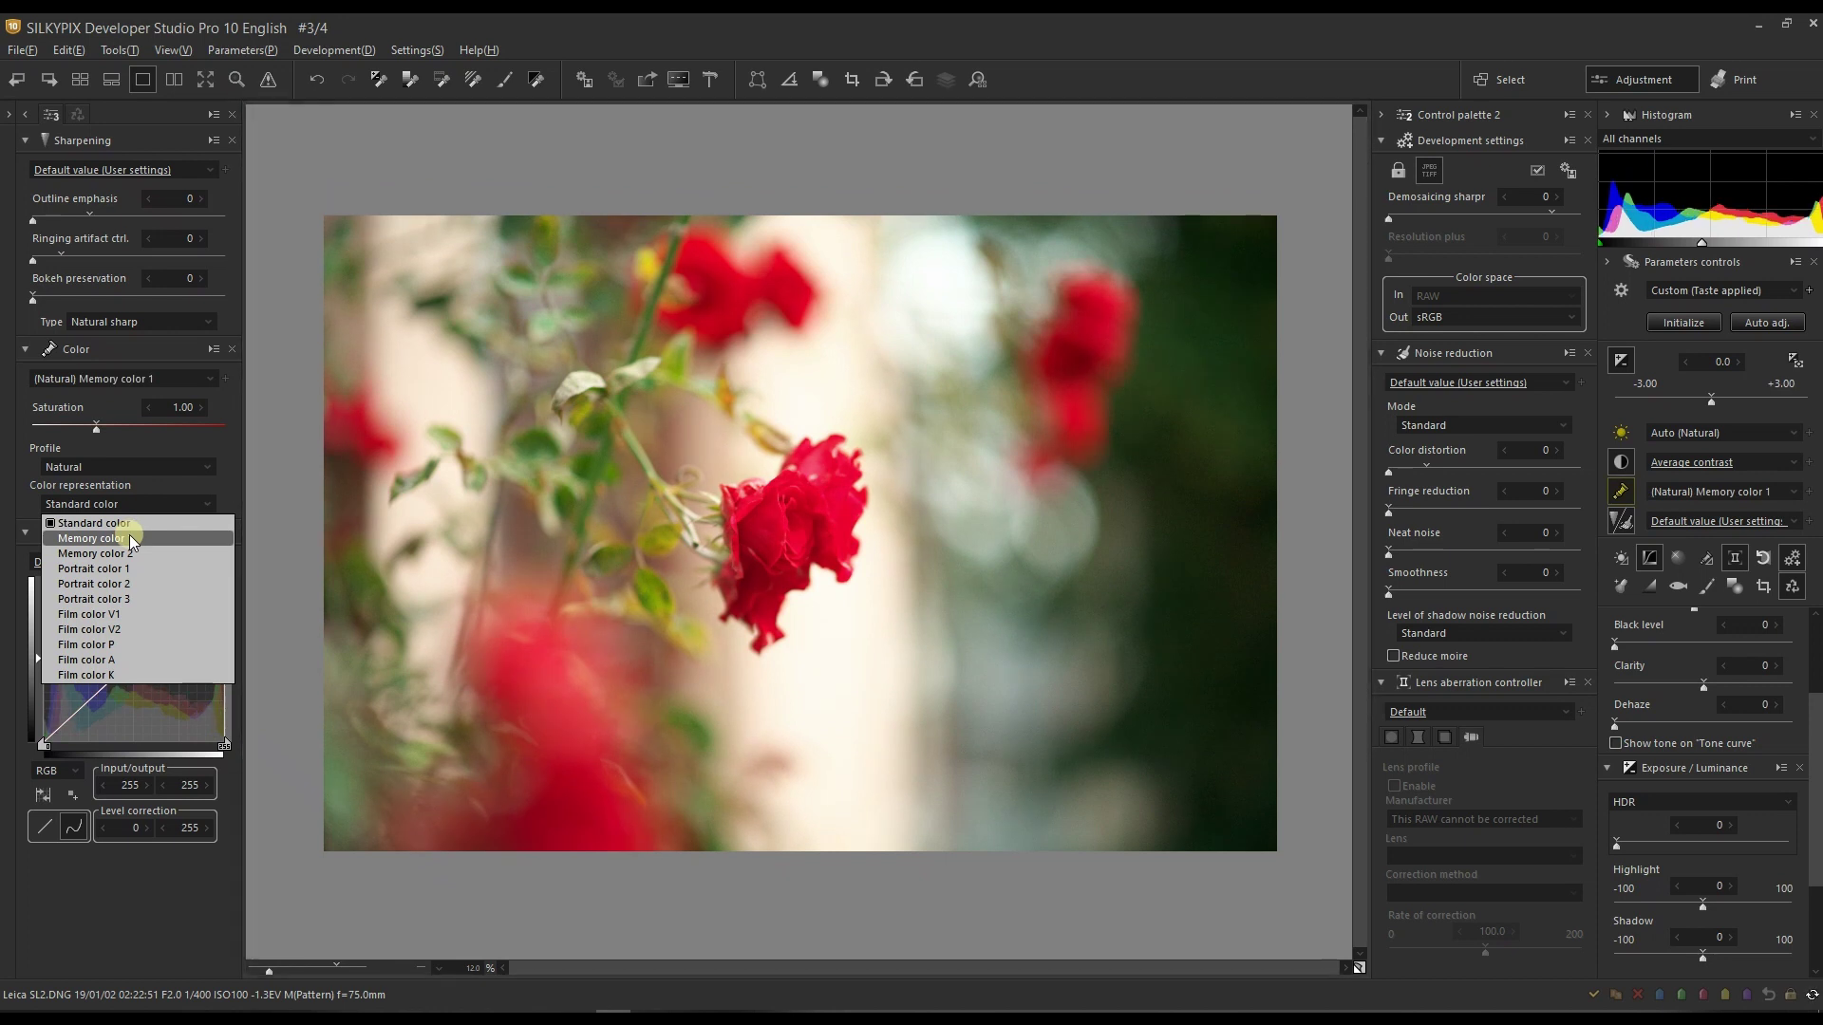
left_click(130, 537)
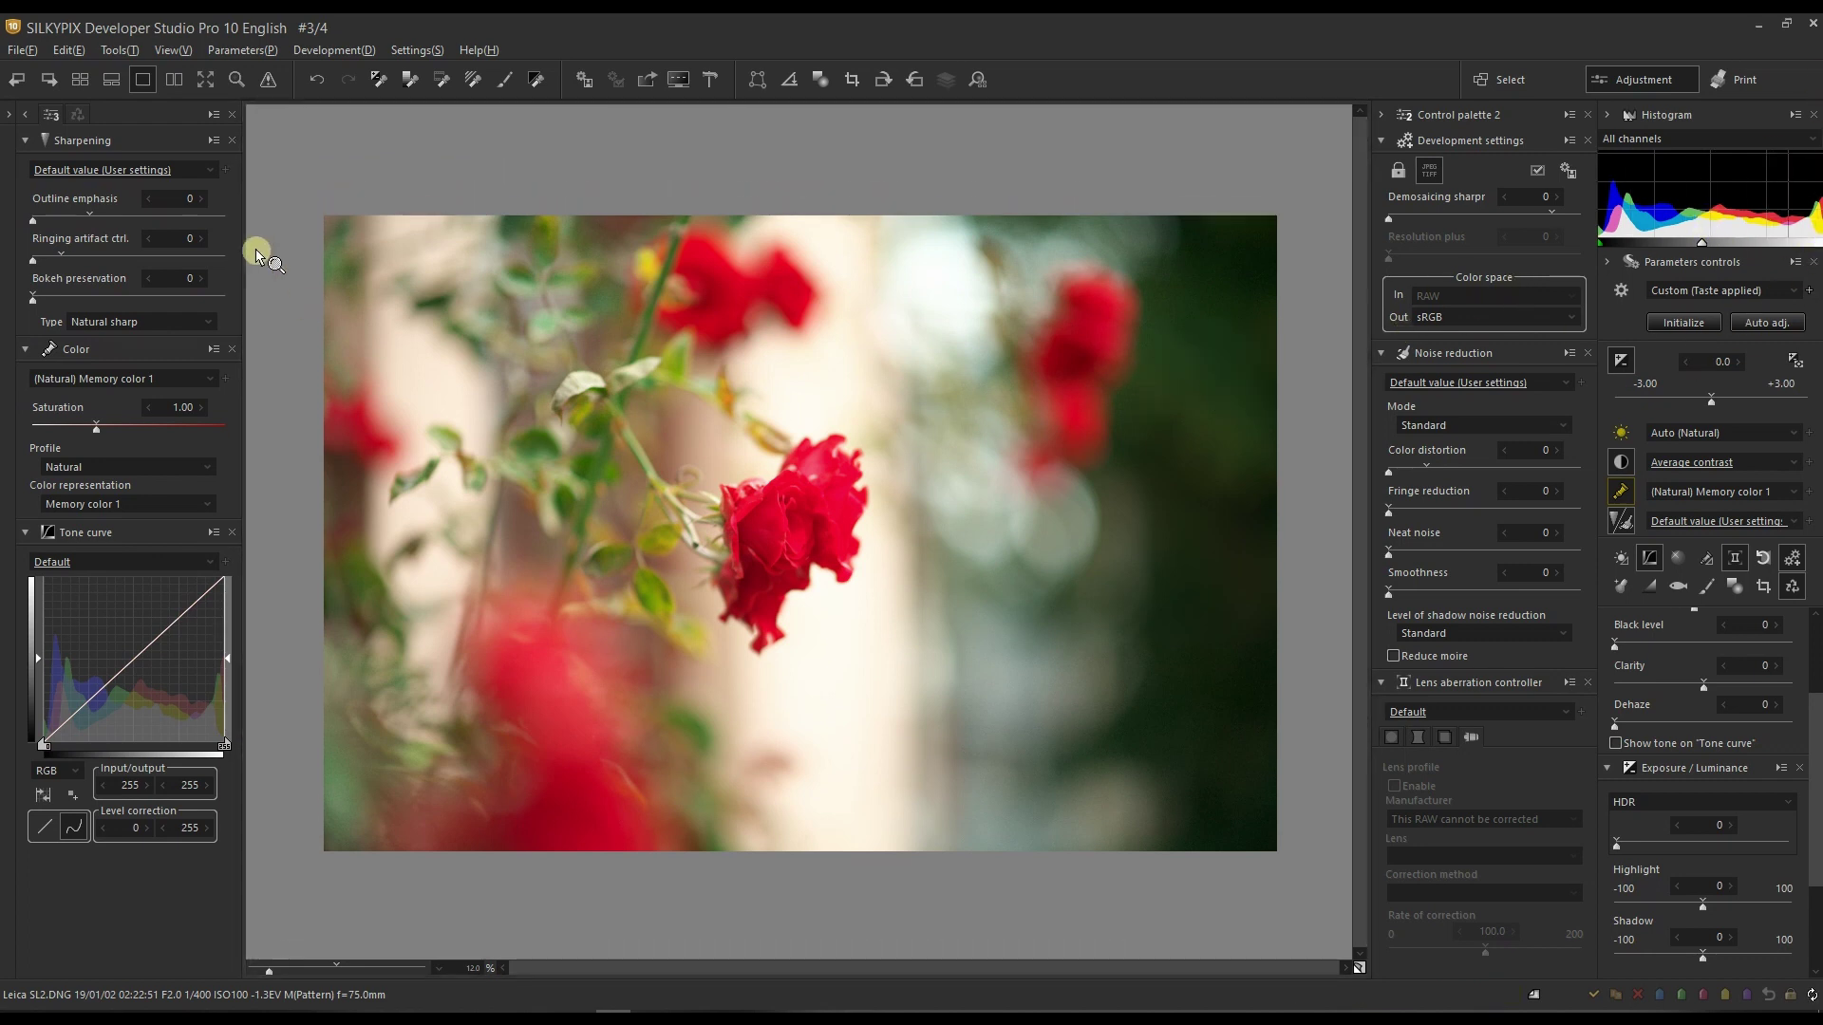
Turn on Highlight warning and set Color Burn HDR strength to 80.
left_click(266, 82)
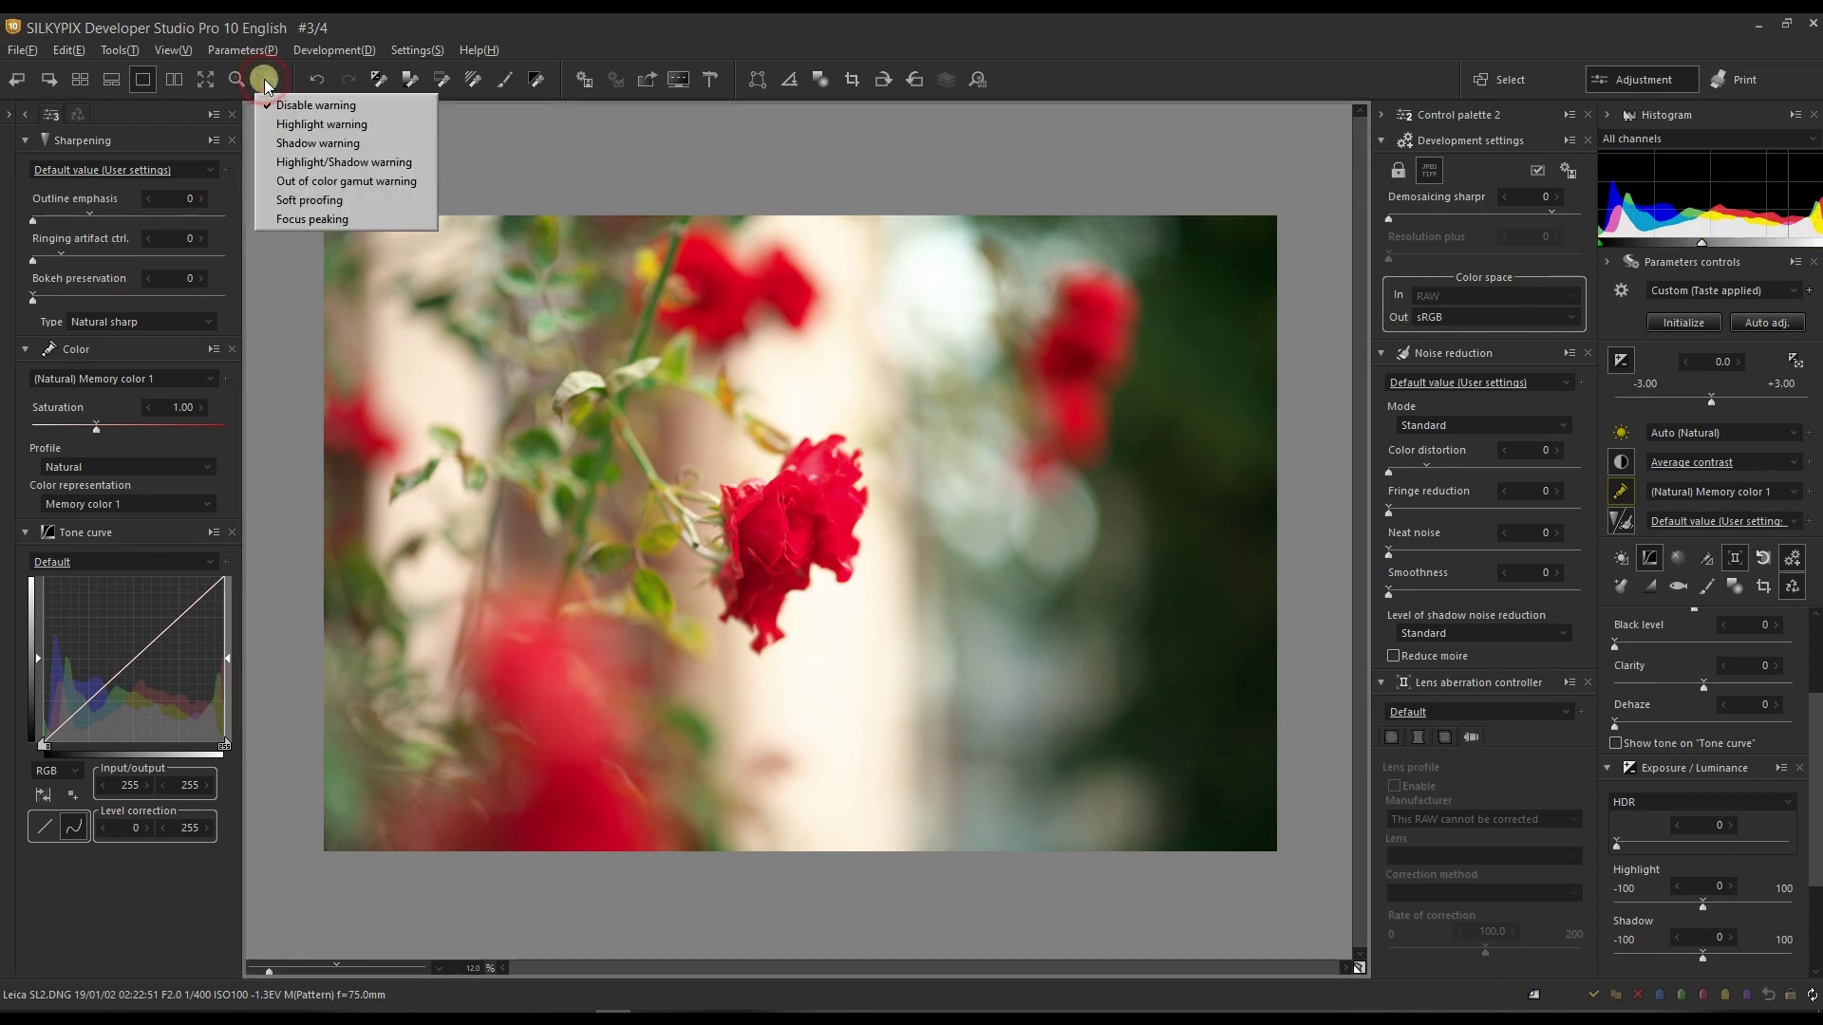
left_click(289, 124)
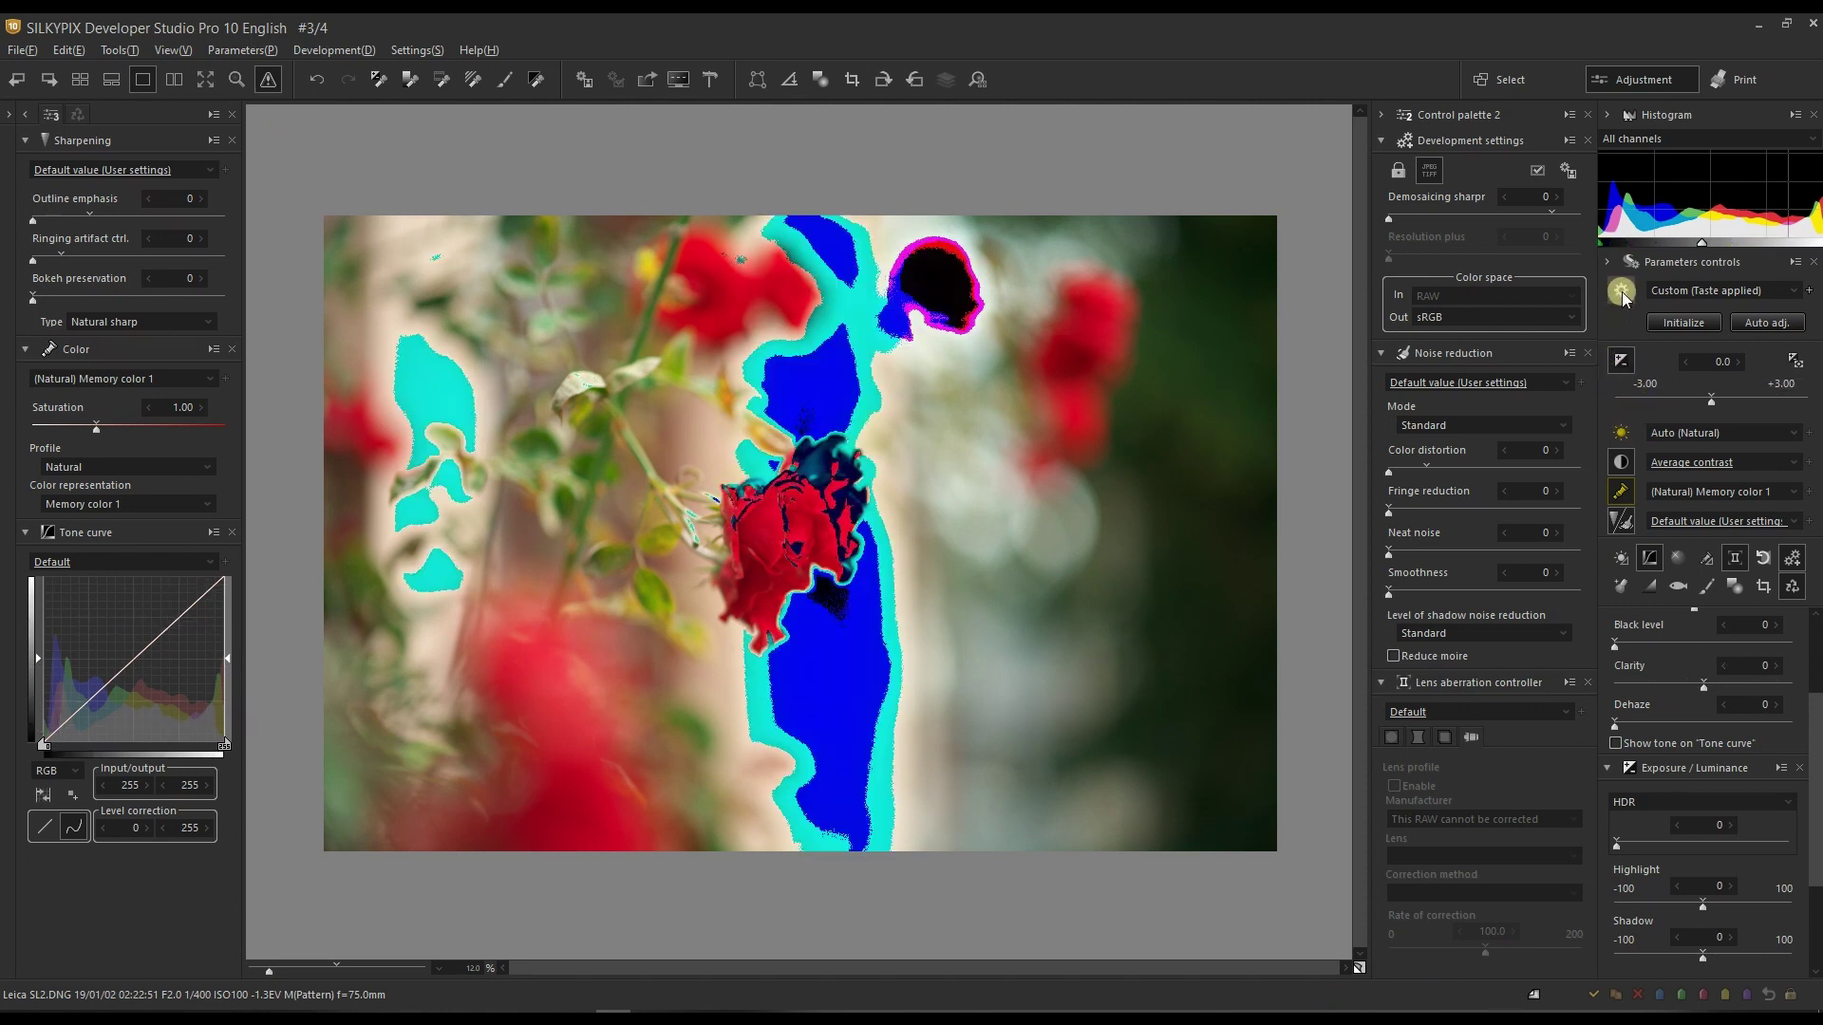
left_click(1652, 801)
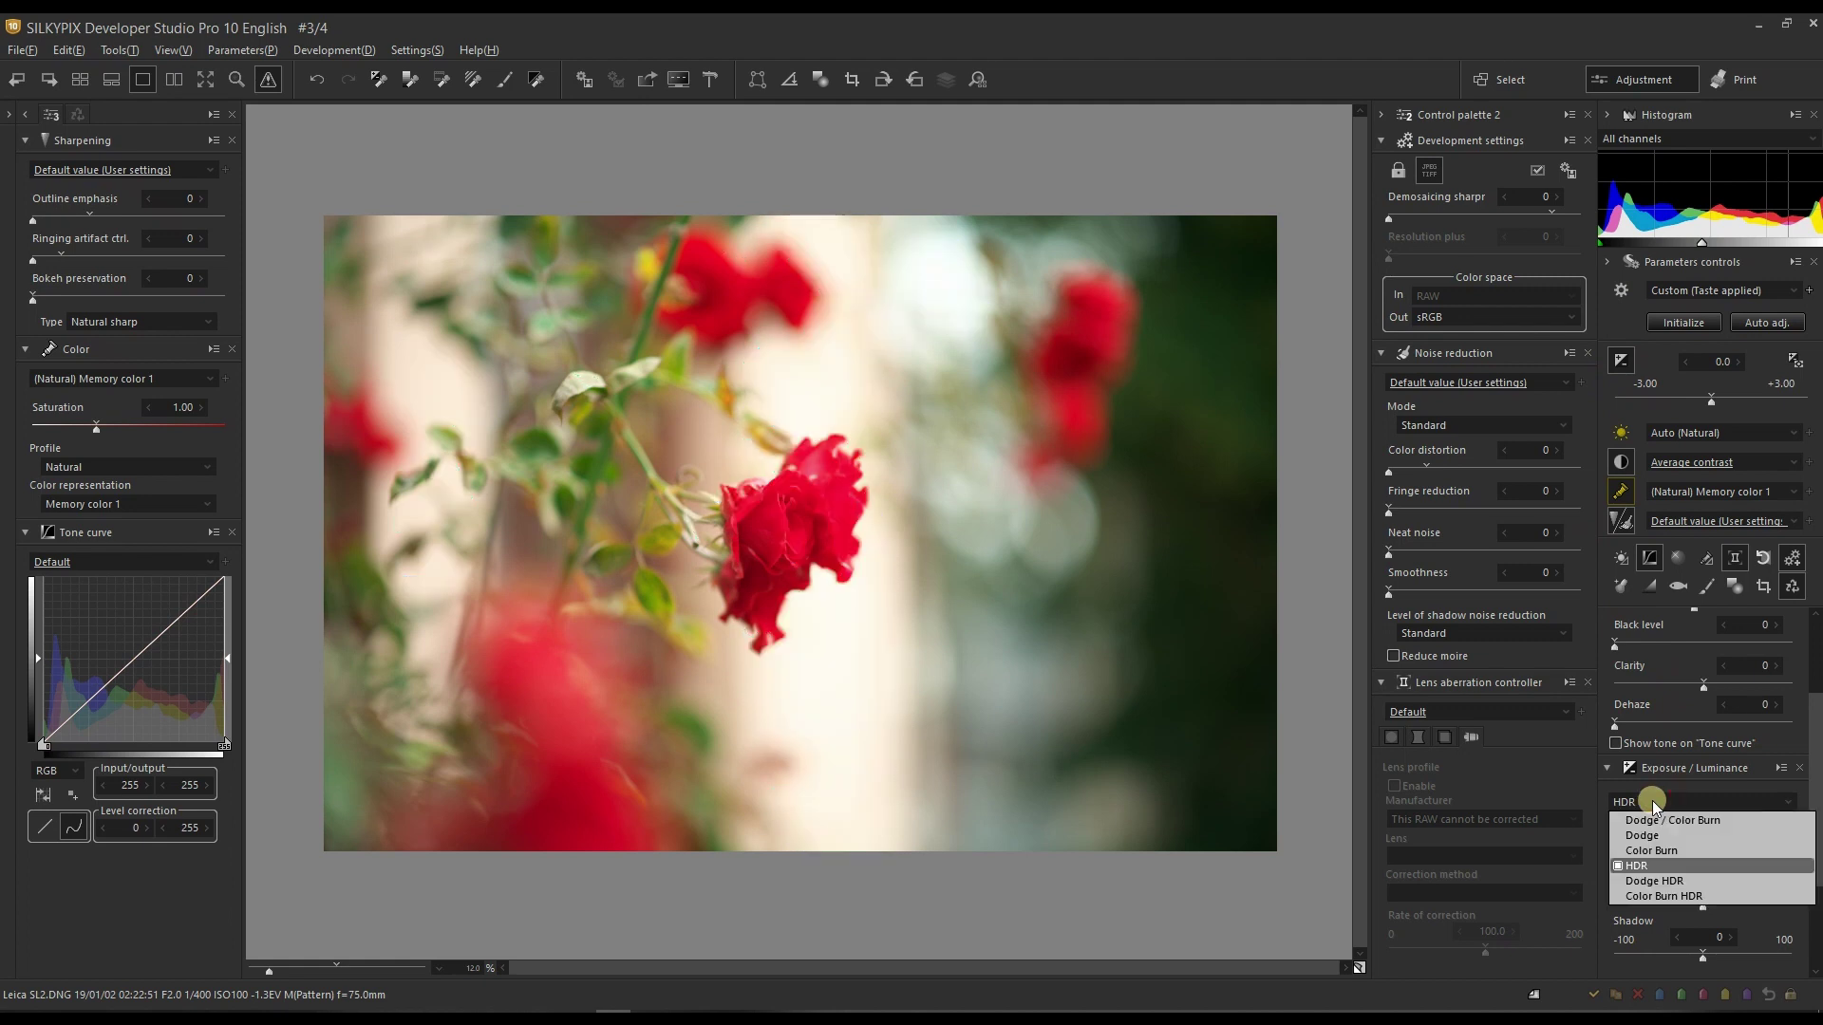
left_click(1657, 896)
left_click(1662, 839)
left_click_drag(1668, 847, 1752, 842)
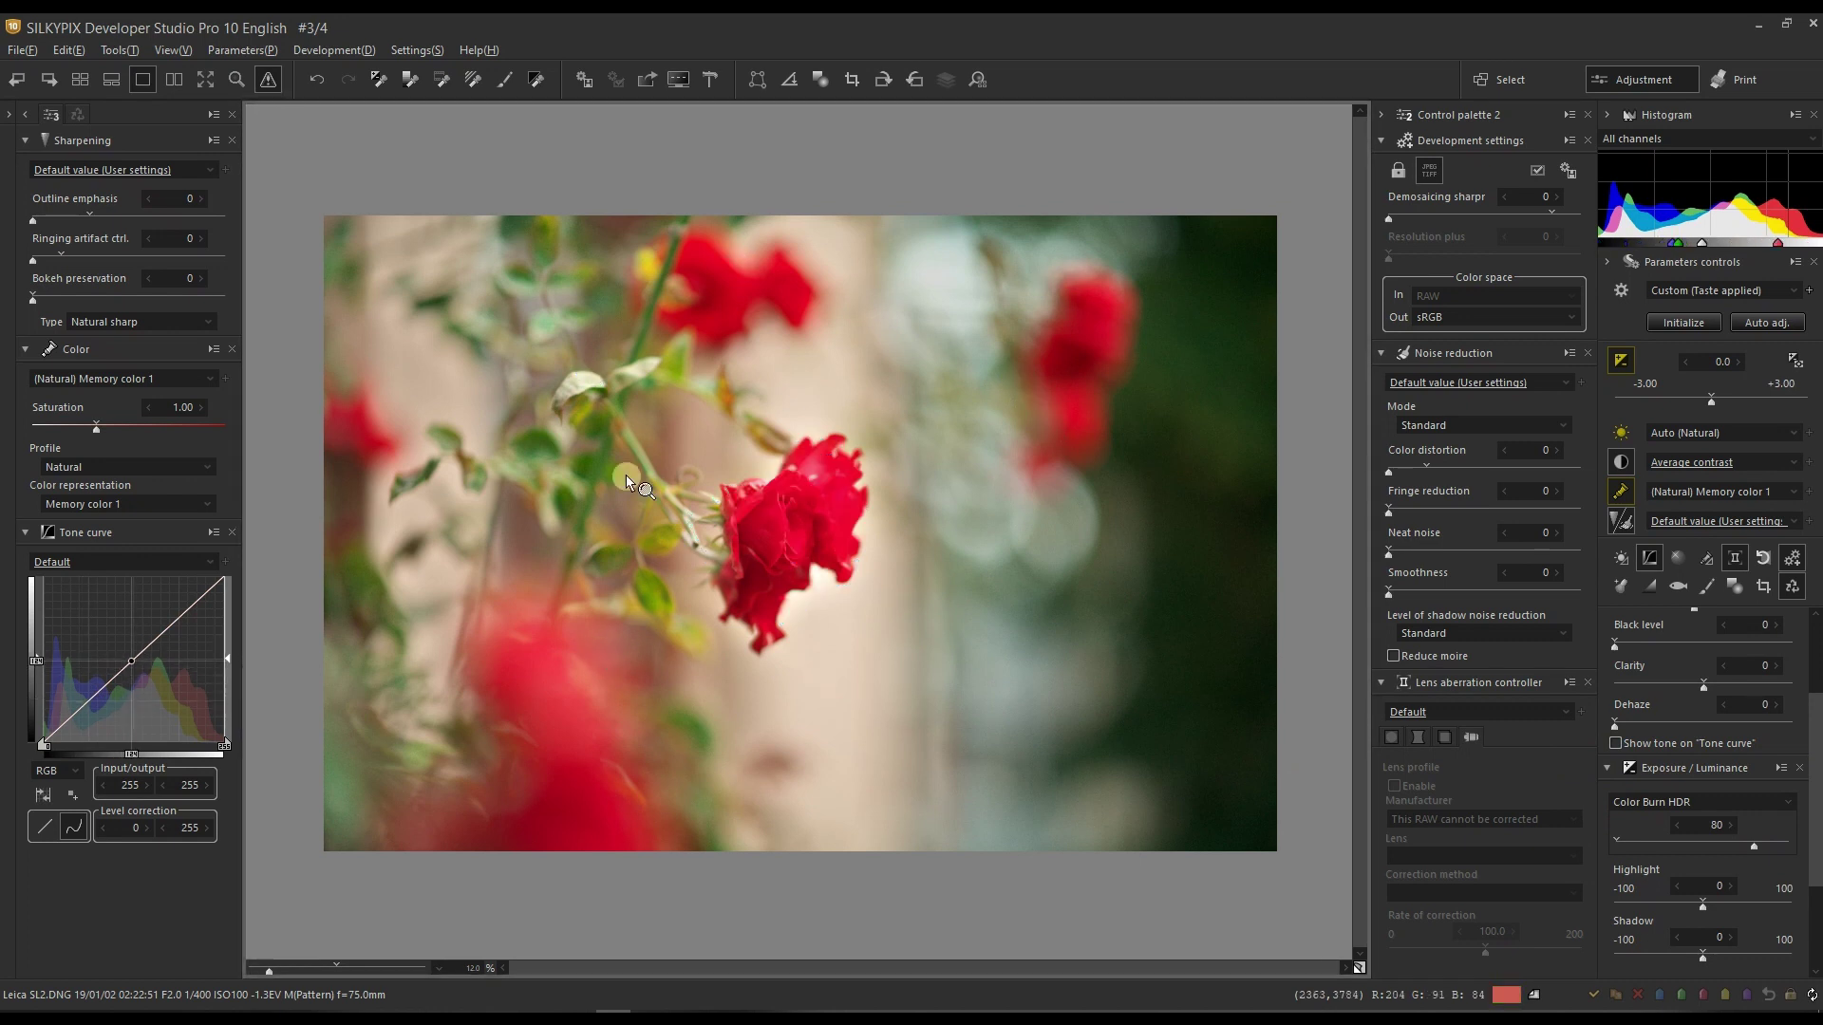
left_click(283, 88)
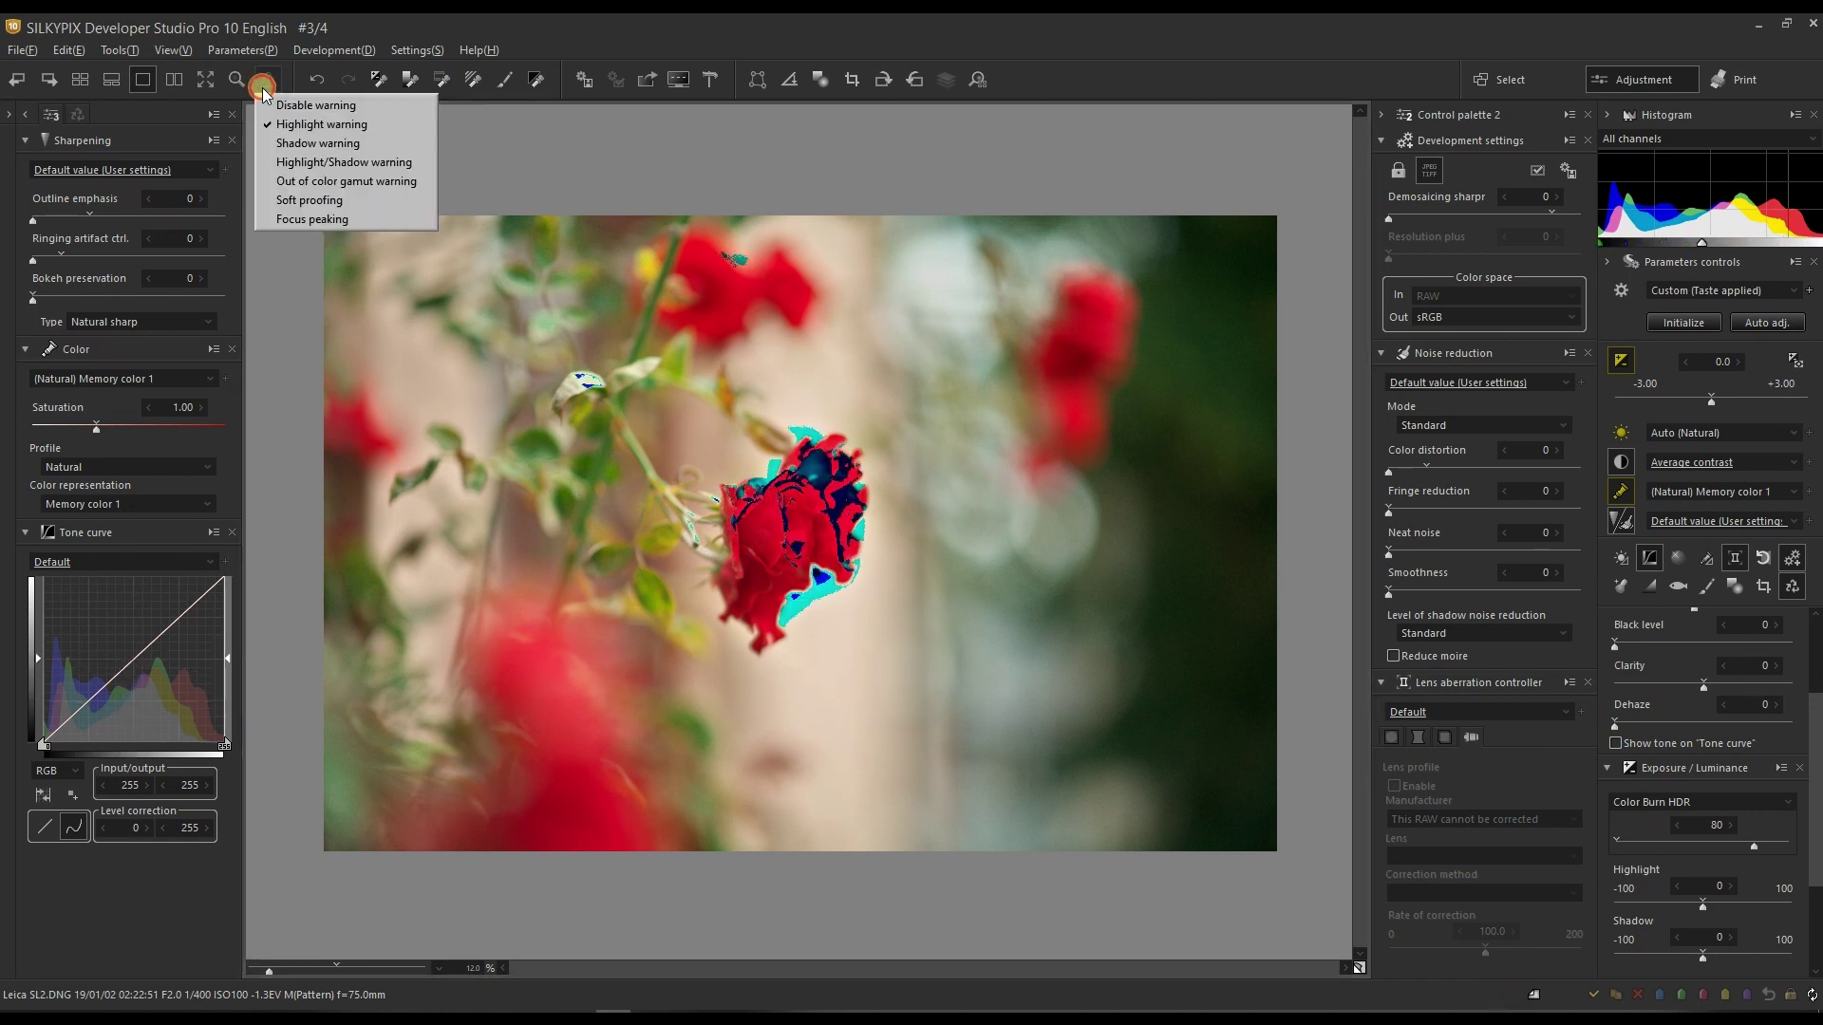
Show gamut warnings, enable Fine color, and lower red saturation to about -23.
left_click(291, 181)
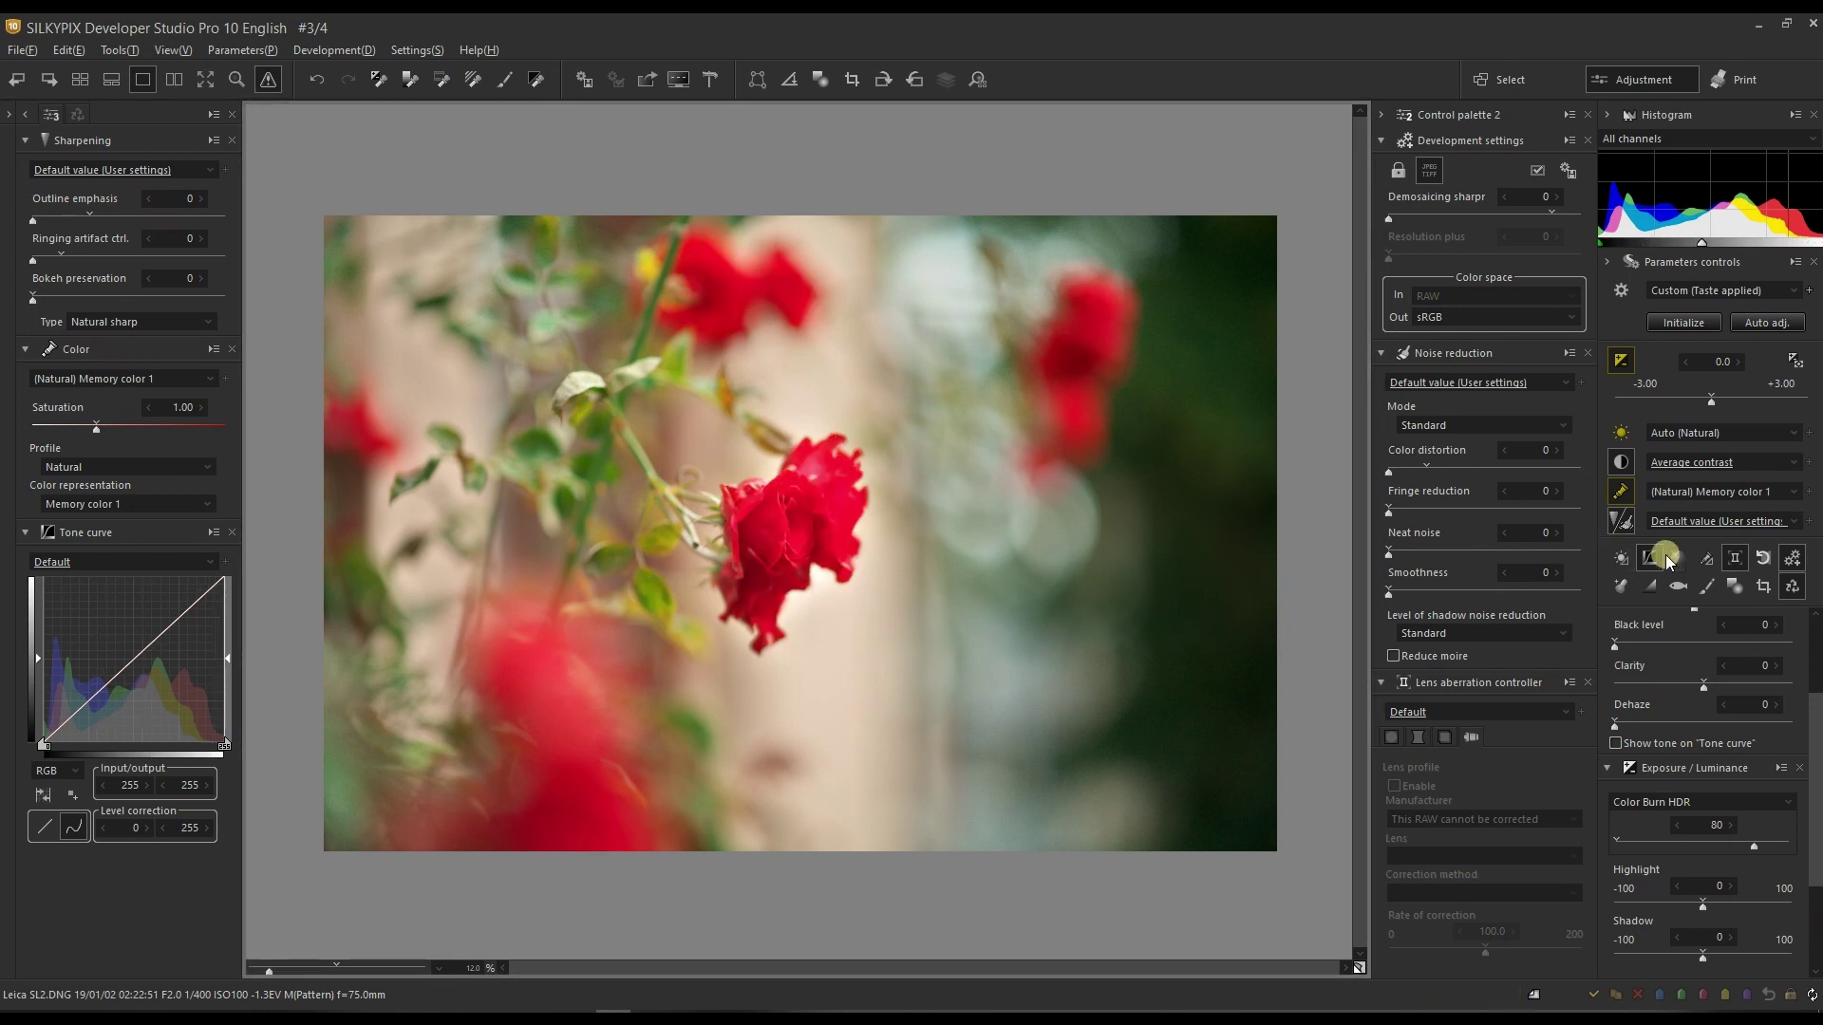
left_click(1703, 561)
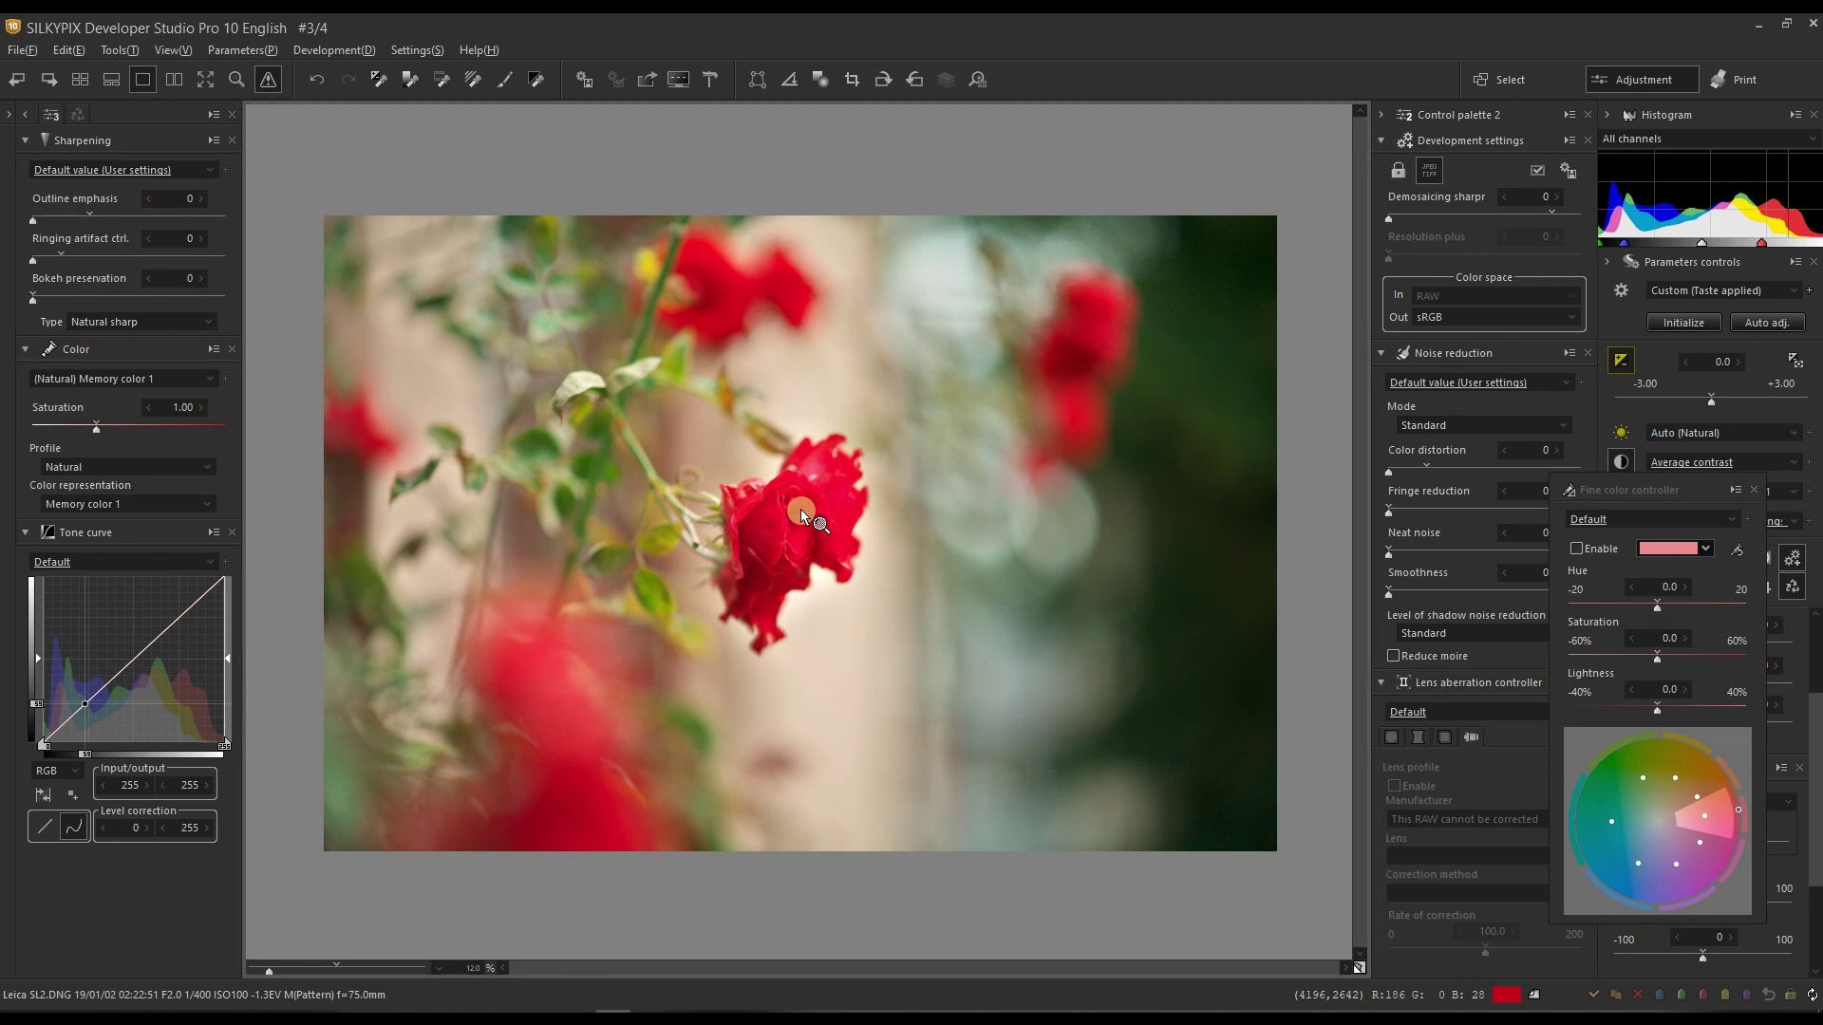
left_click_drag(1642, 486, 1056, 351)
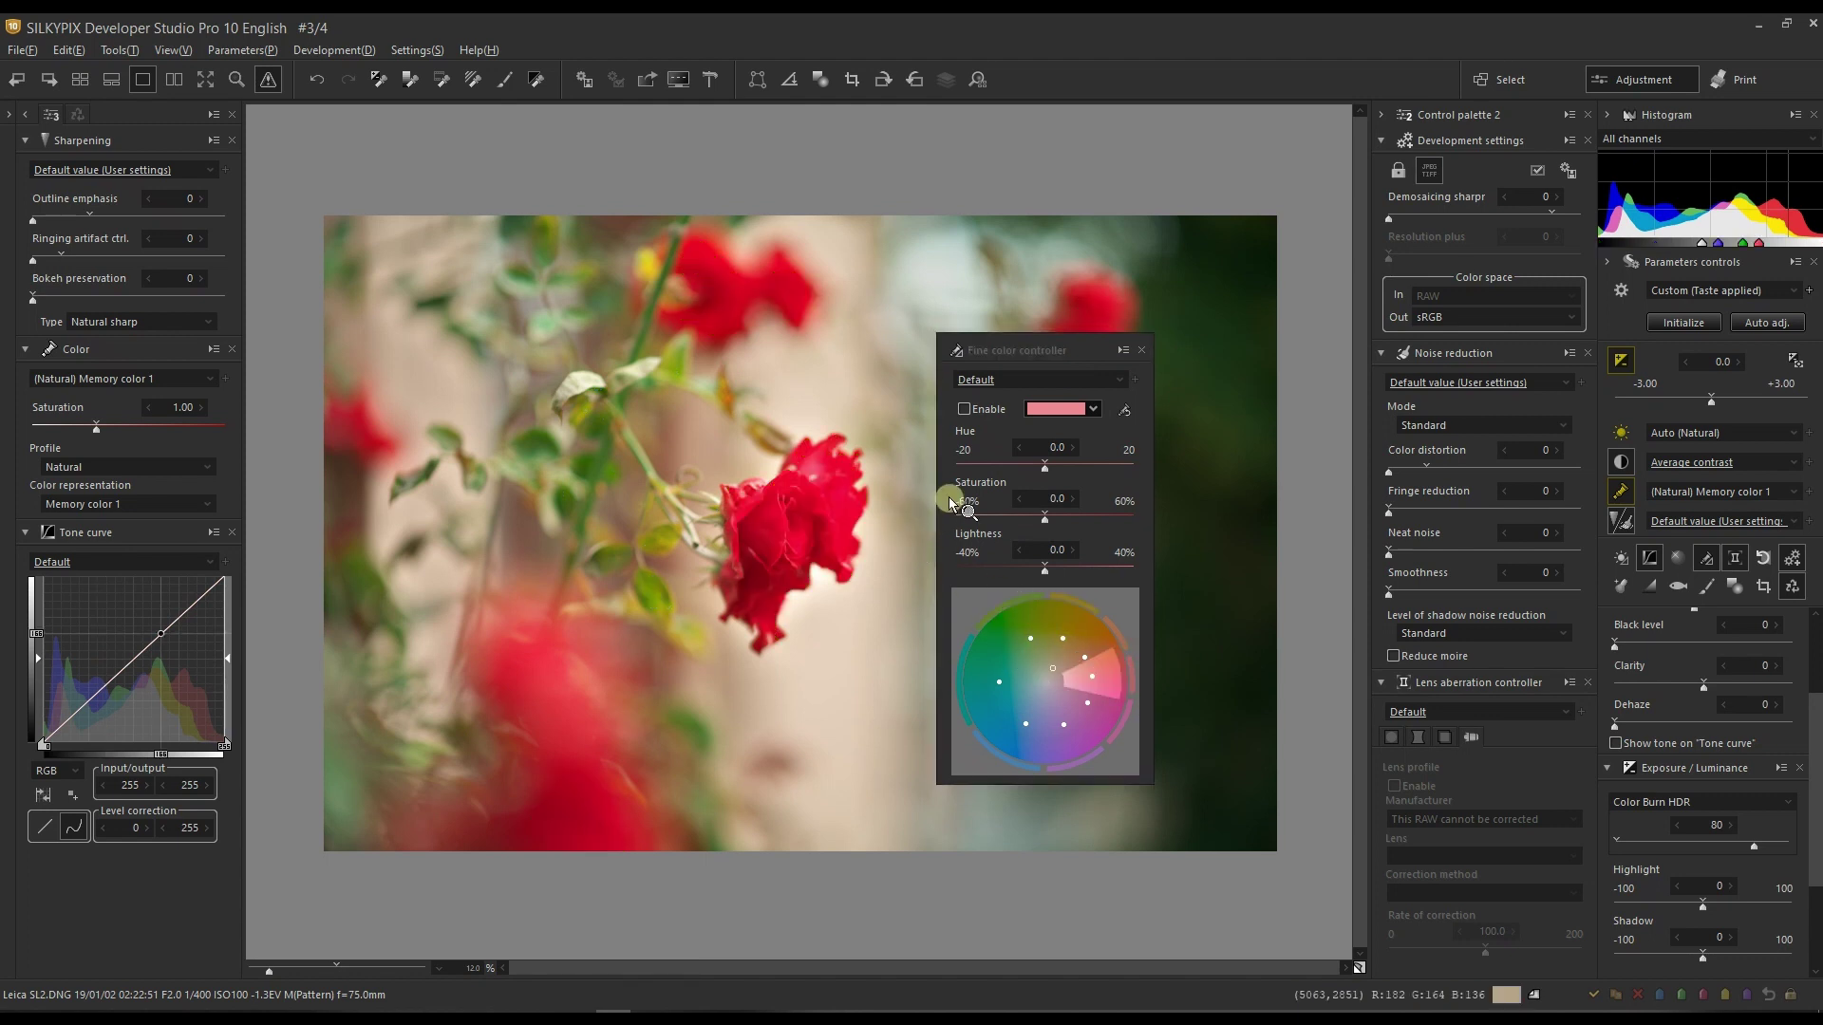
left_click(1028, 522)
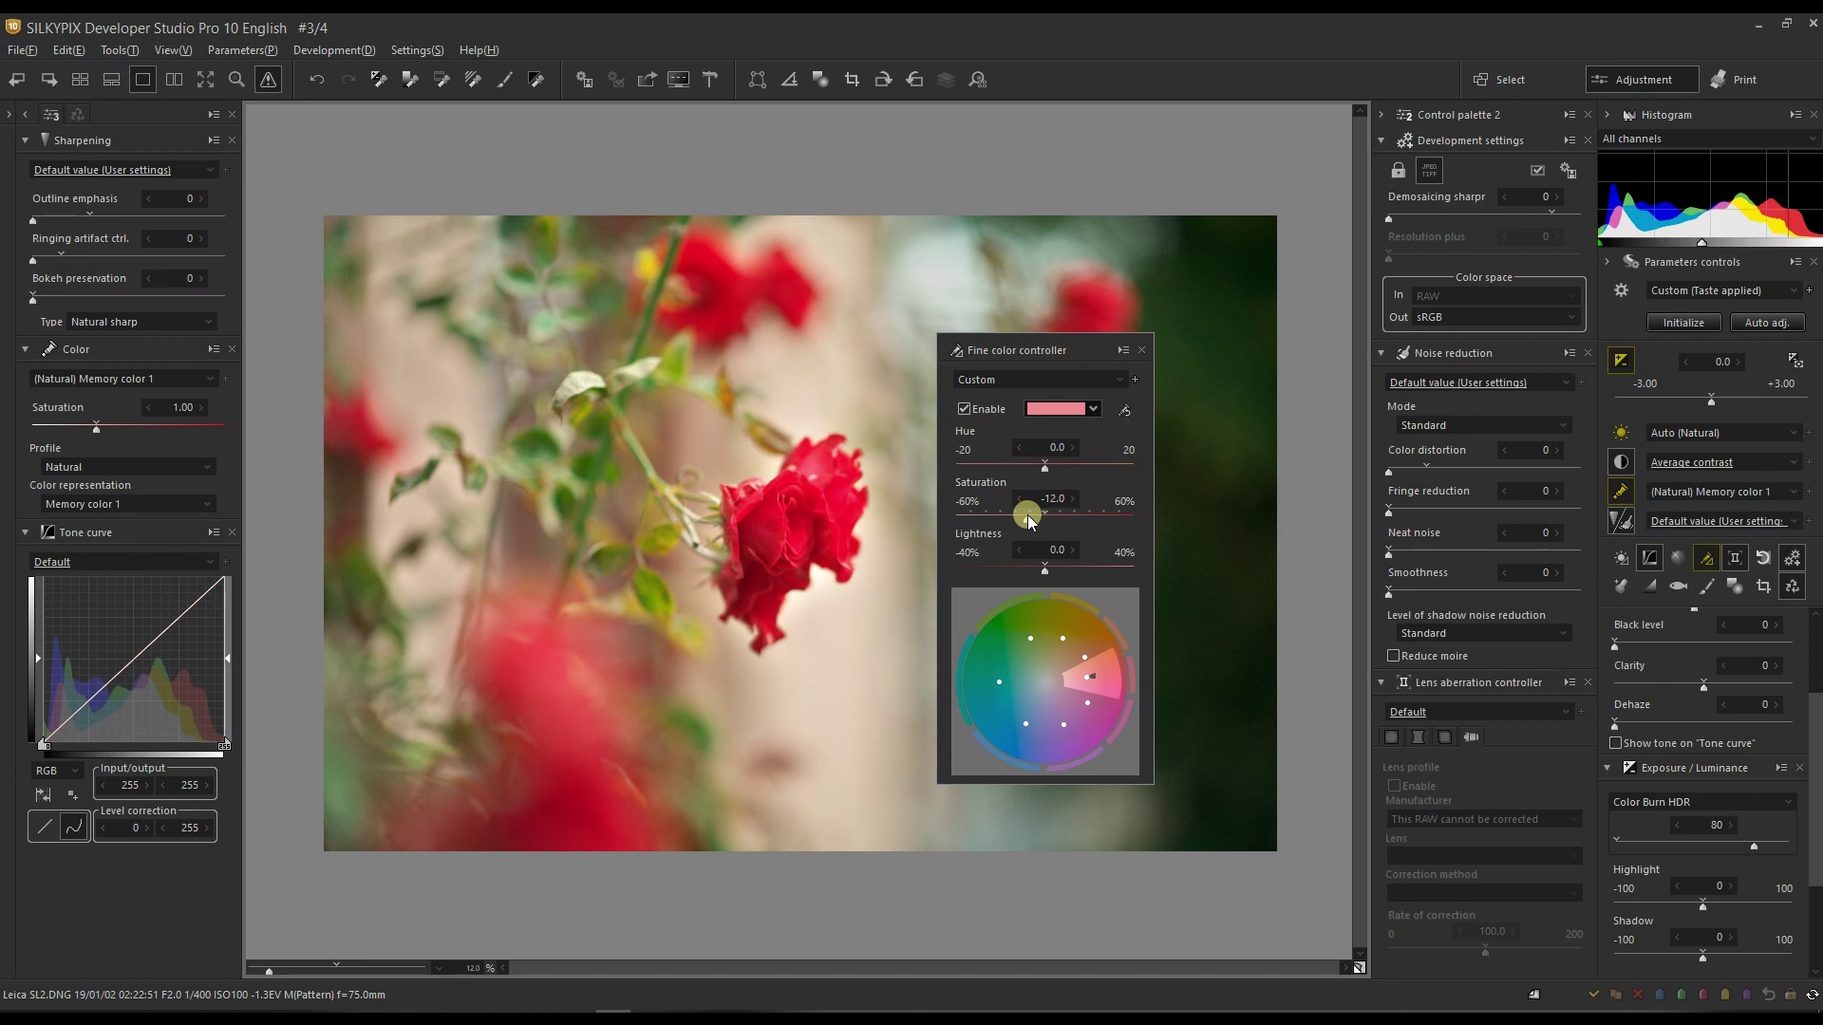
left_click_drag(1028, 522, 1010, 518)
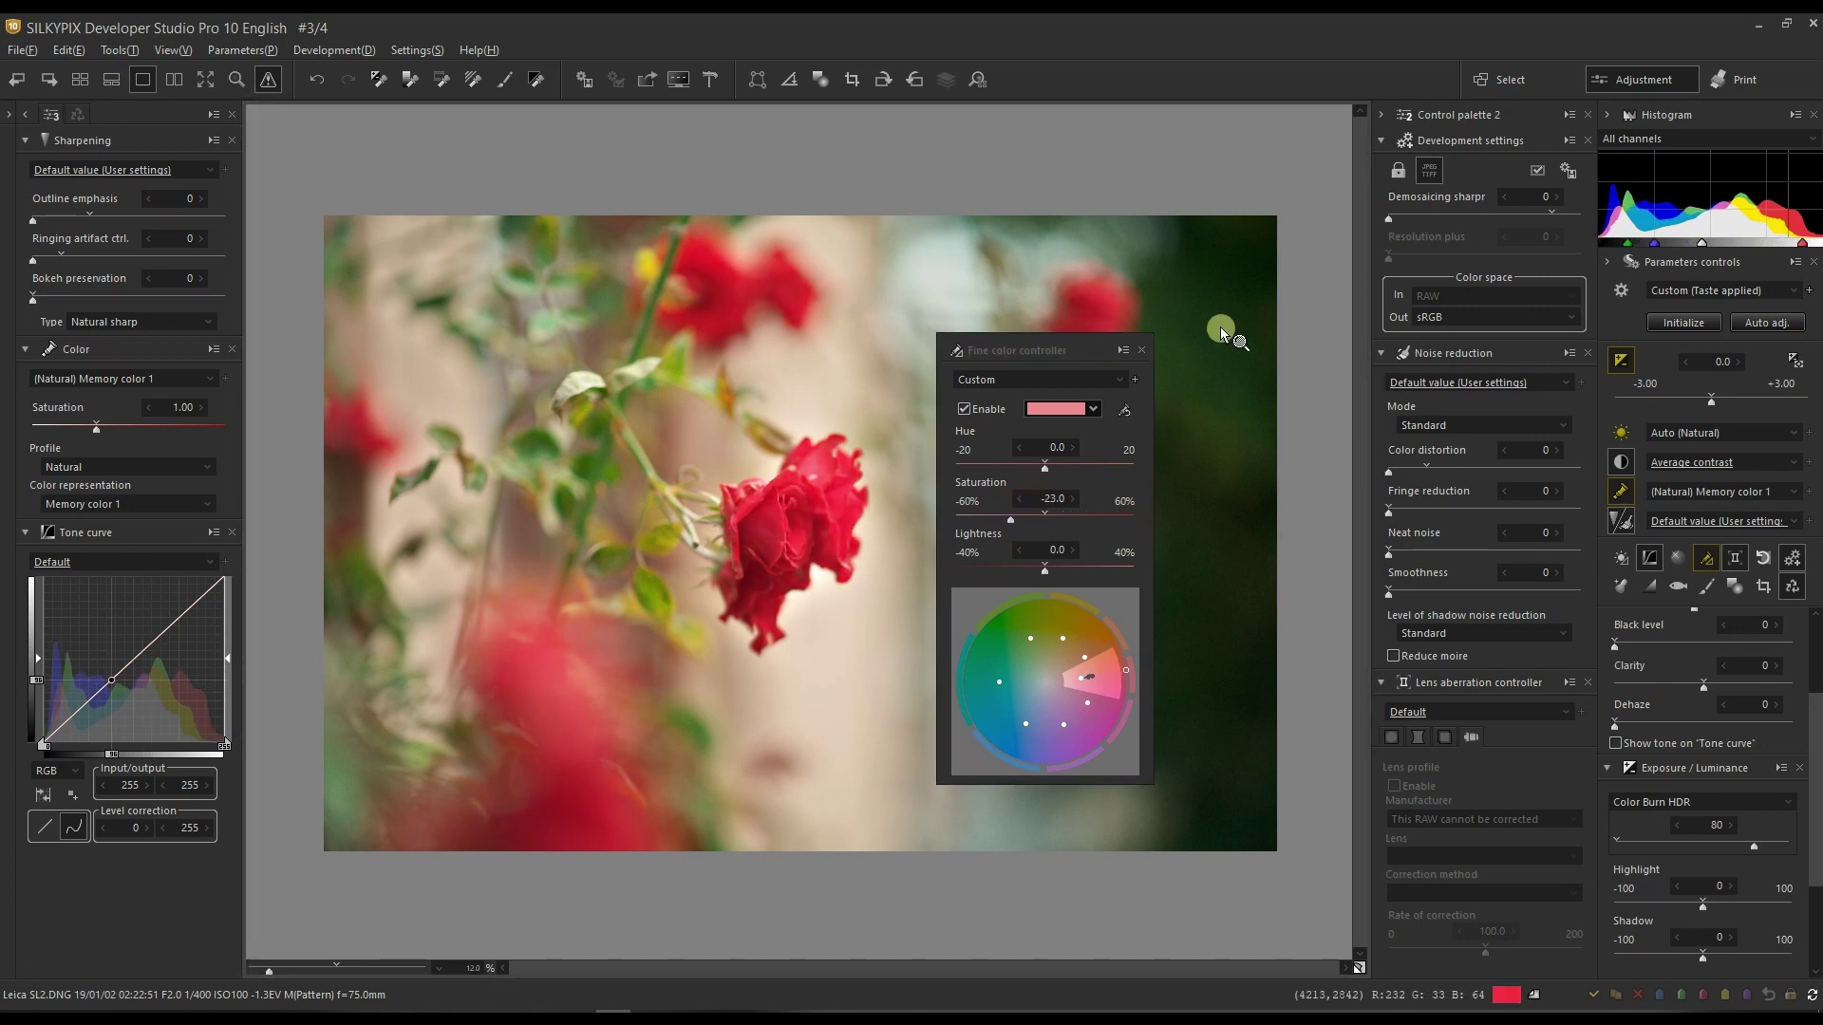
left_click(1144, 350)
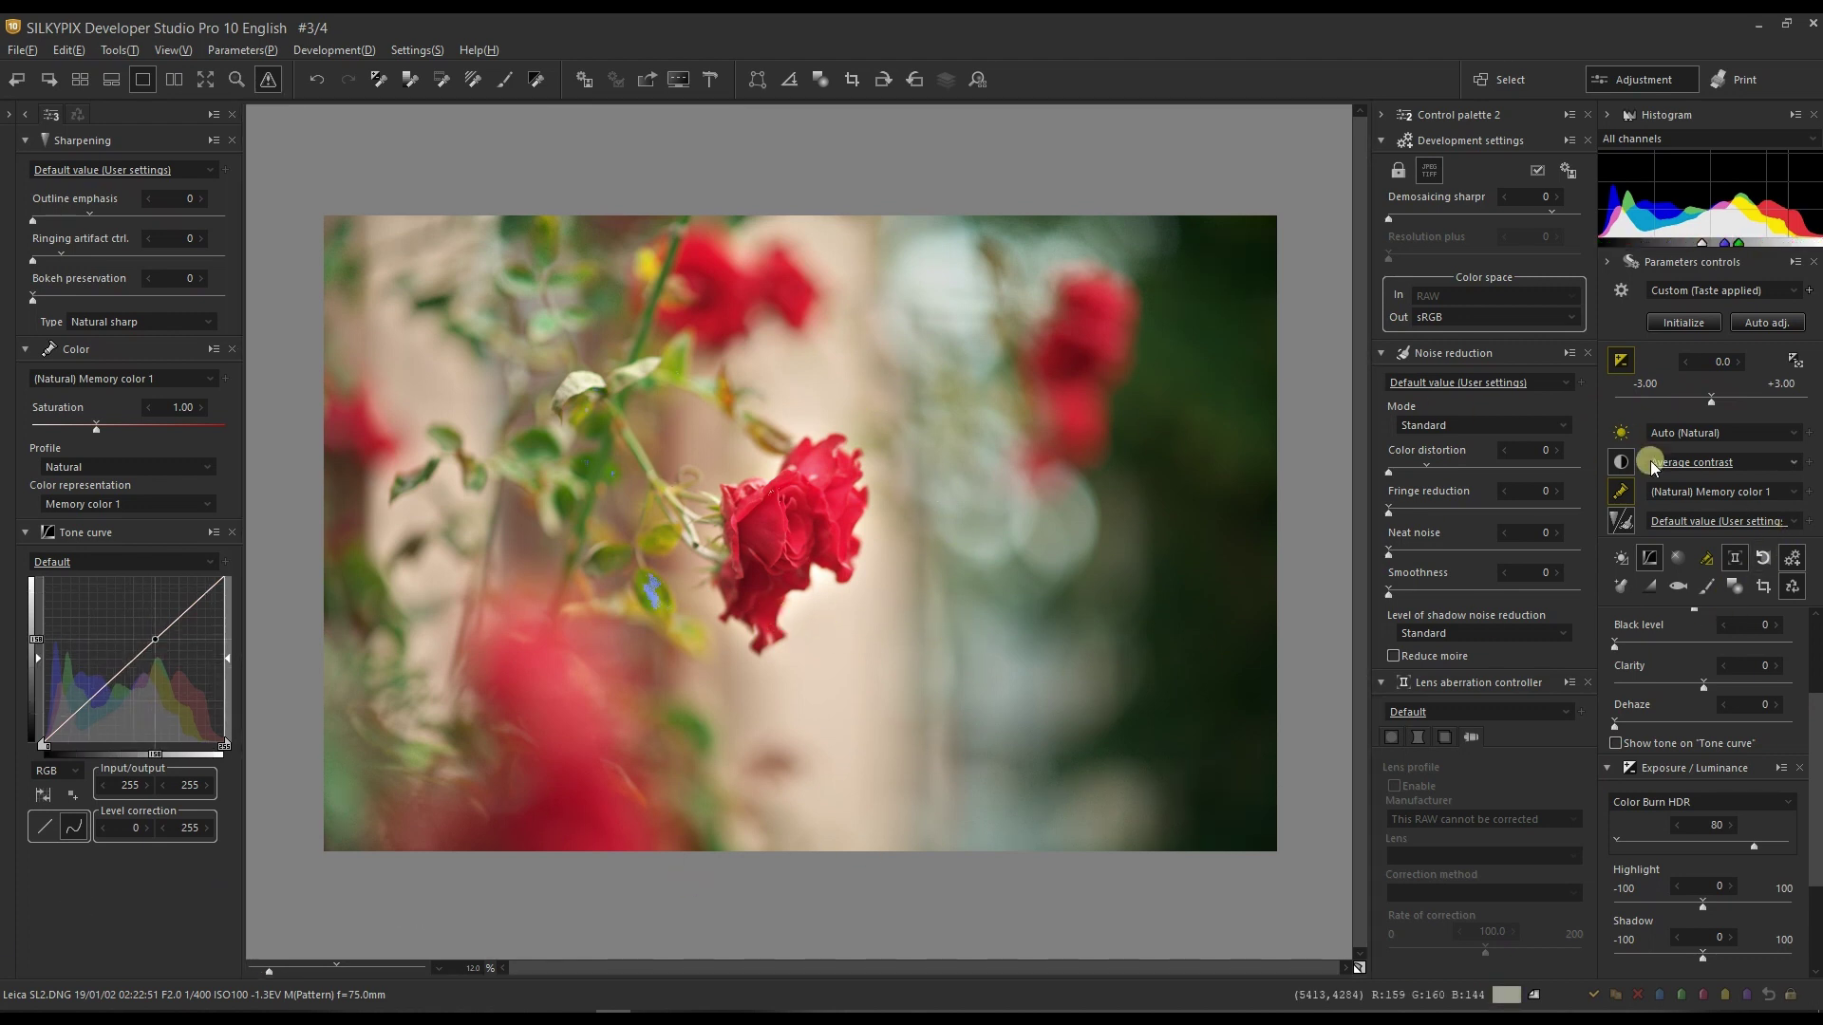
Lift the luminance tone curve's shadows with two points and set Color Saturation to 1.04.
left_click(40, 779)
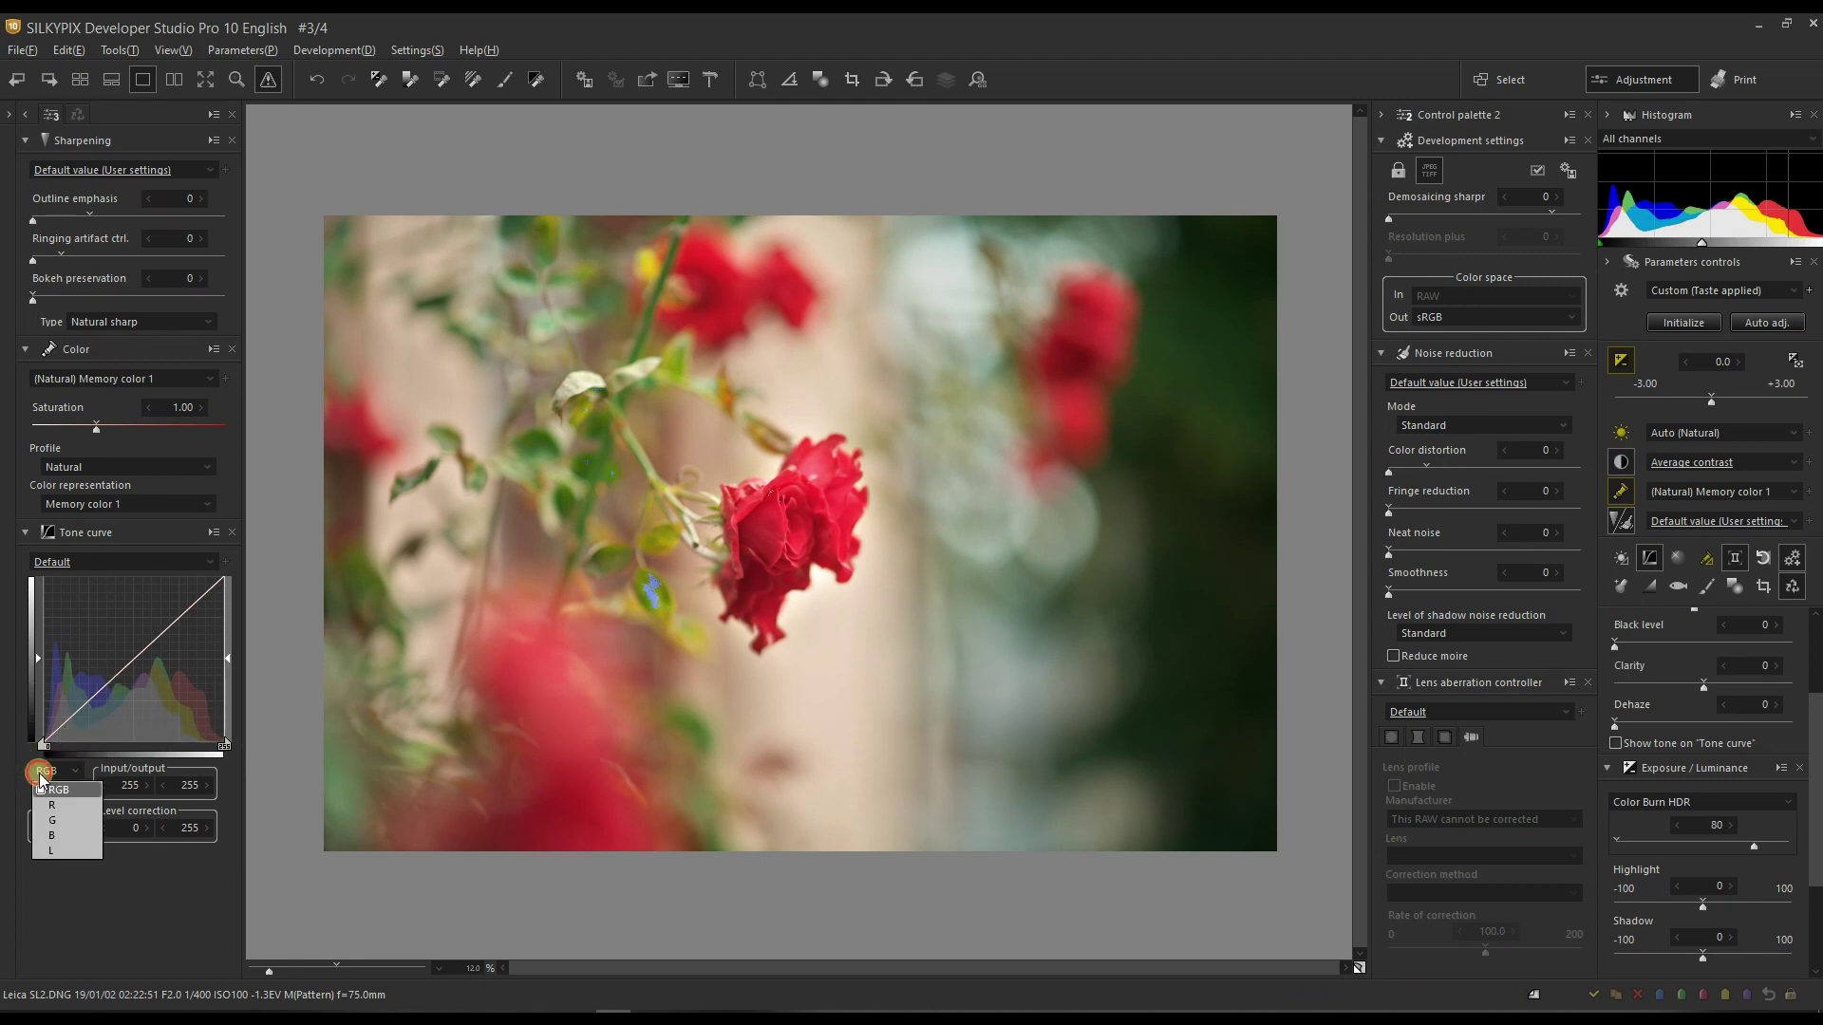
left_click(48, 849)
left_click_drag(130, 663, 130, 648)
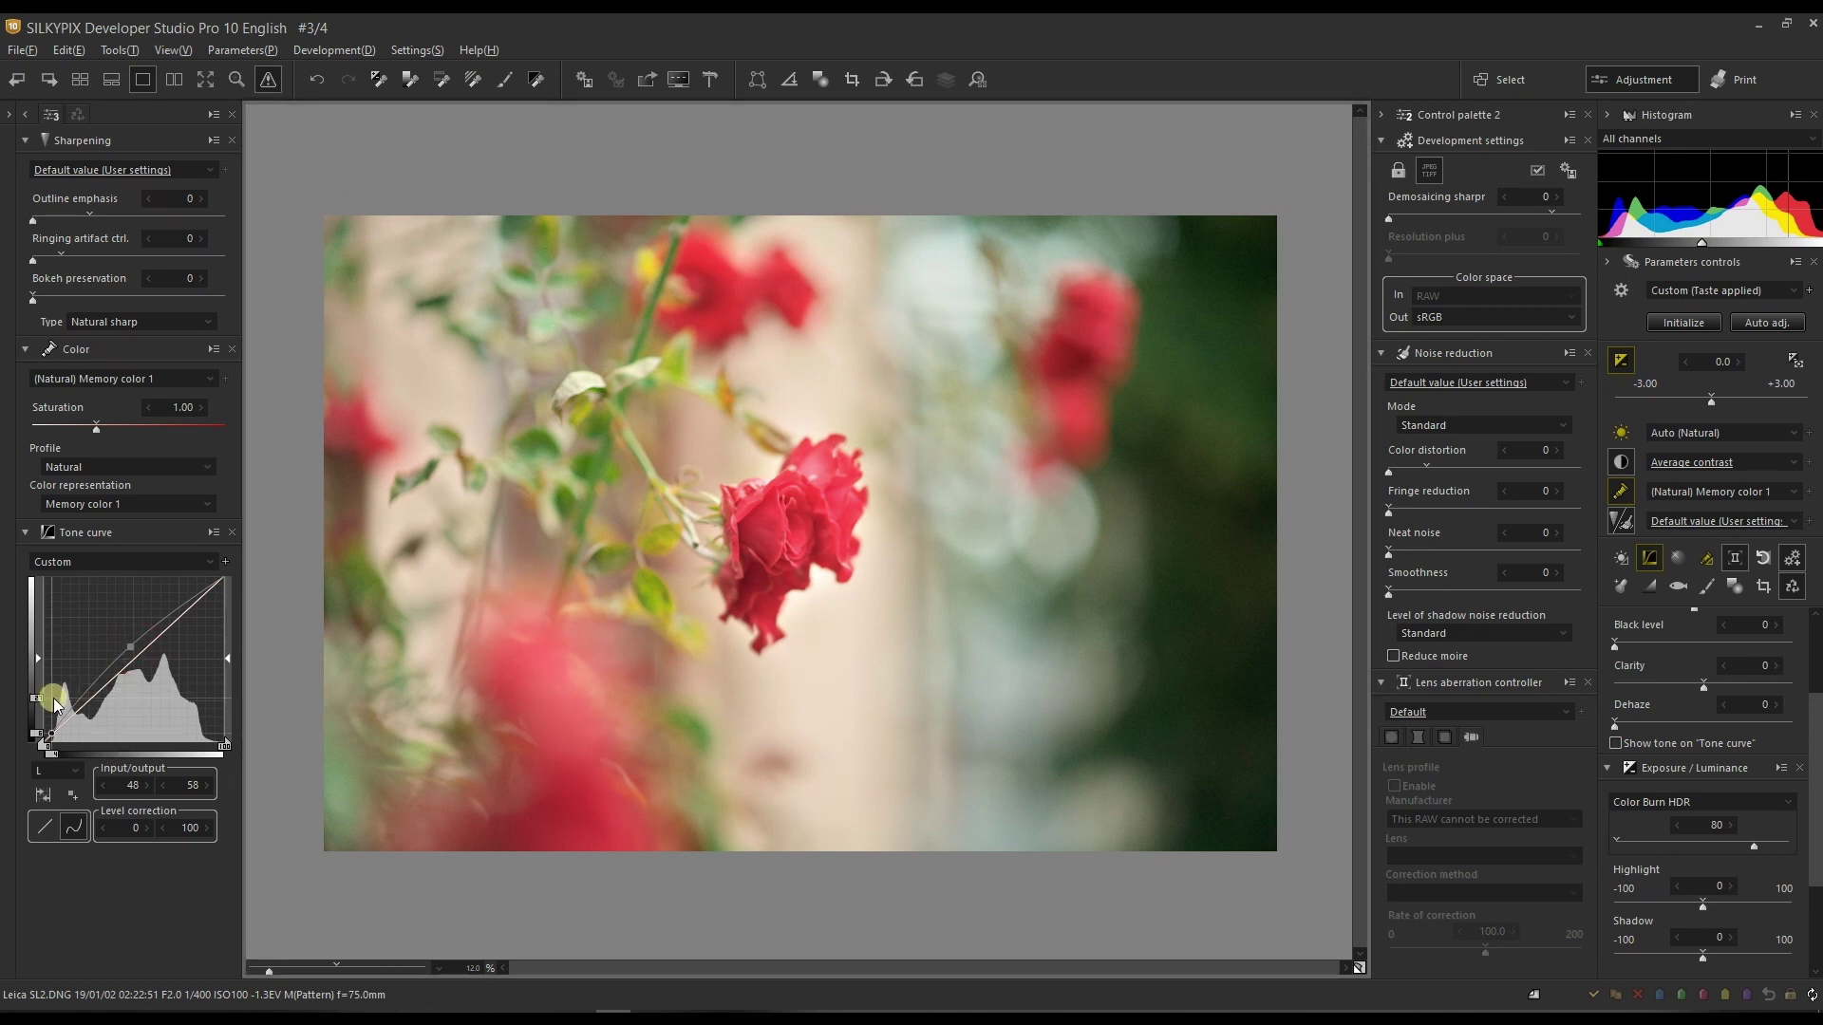
left_click_drag(68, 713, 70, 721)
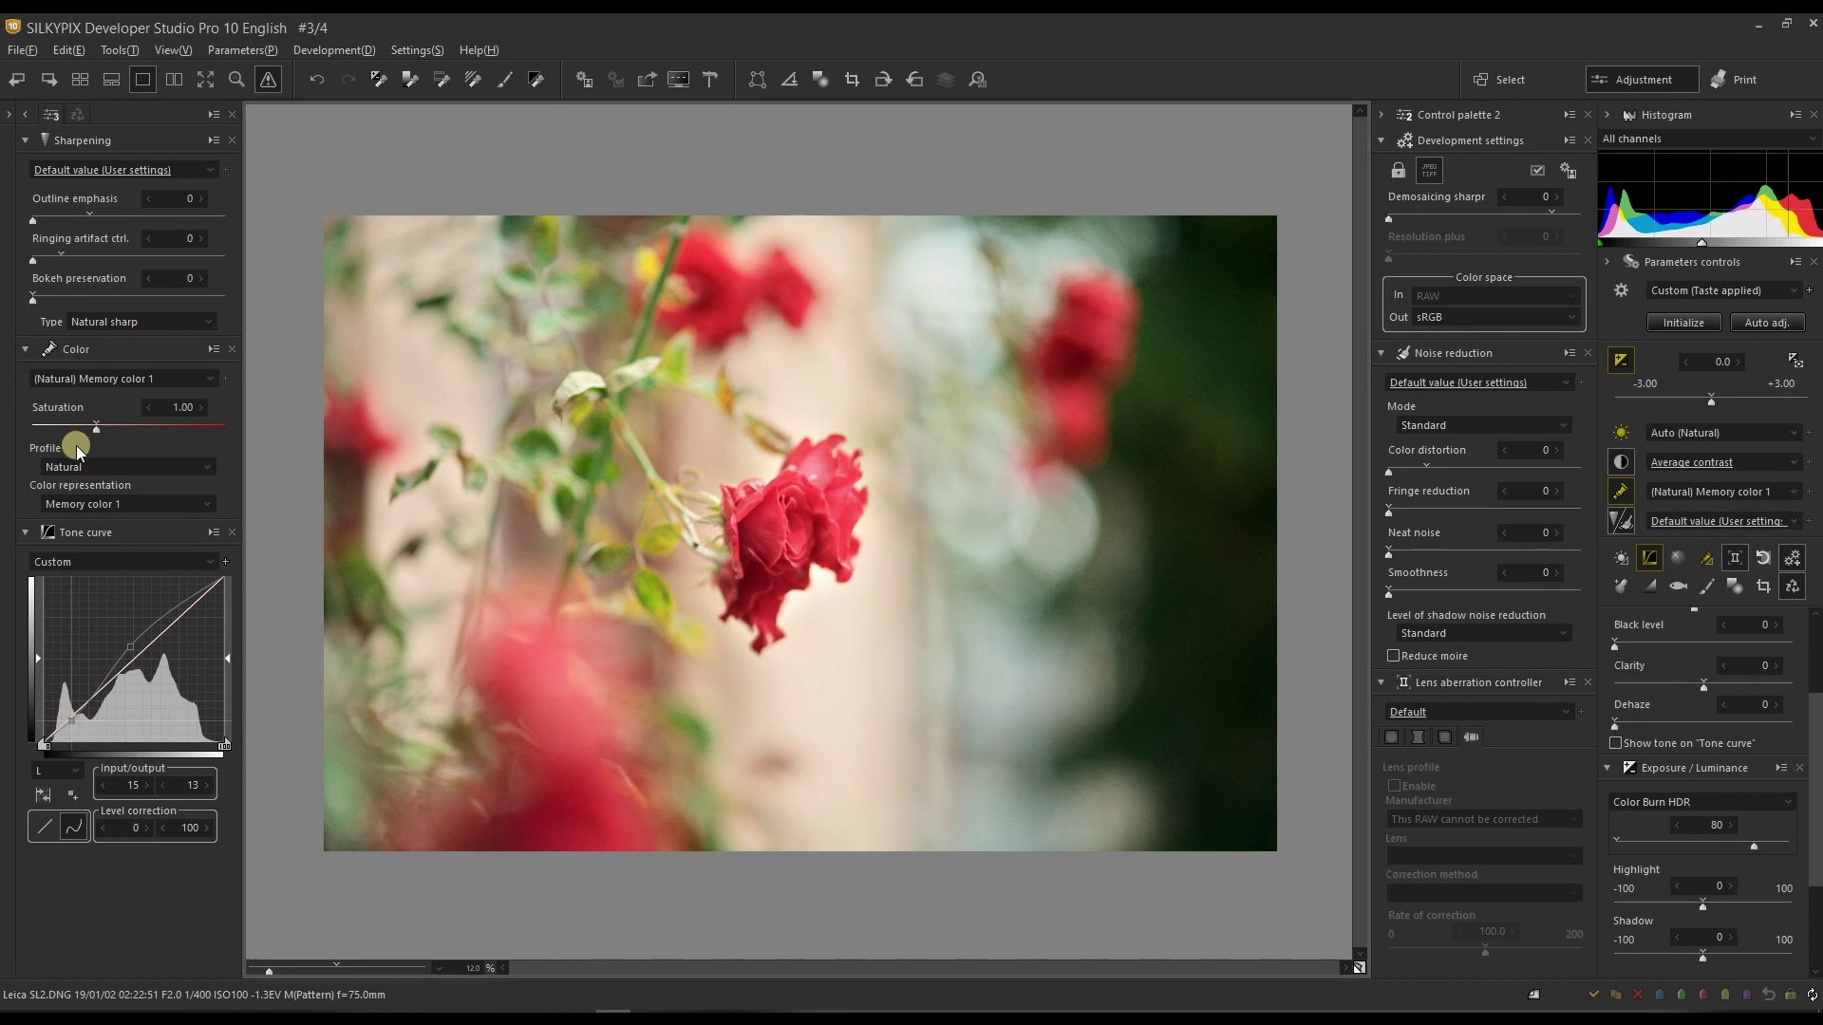
left_click(100, 424)
left_click_drag(101, 424, 99, 423)
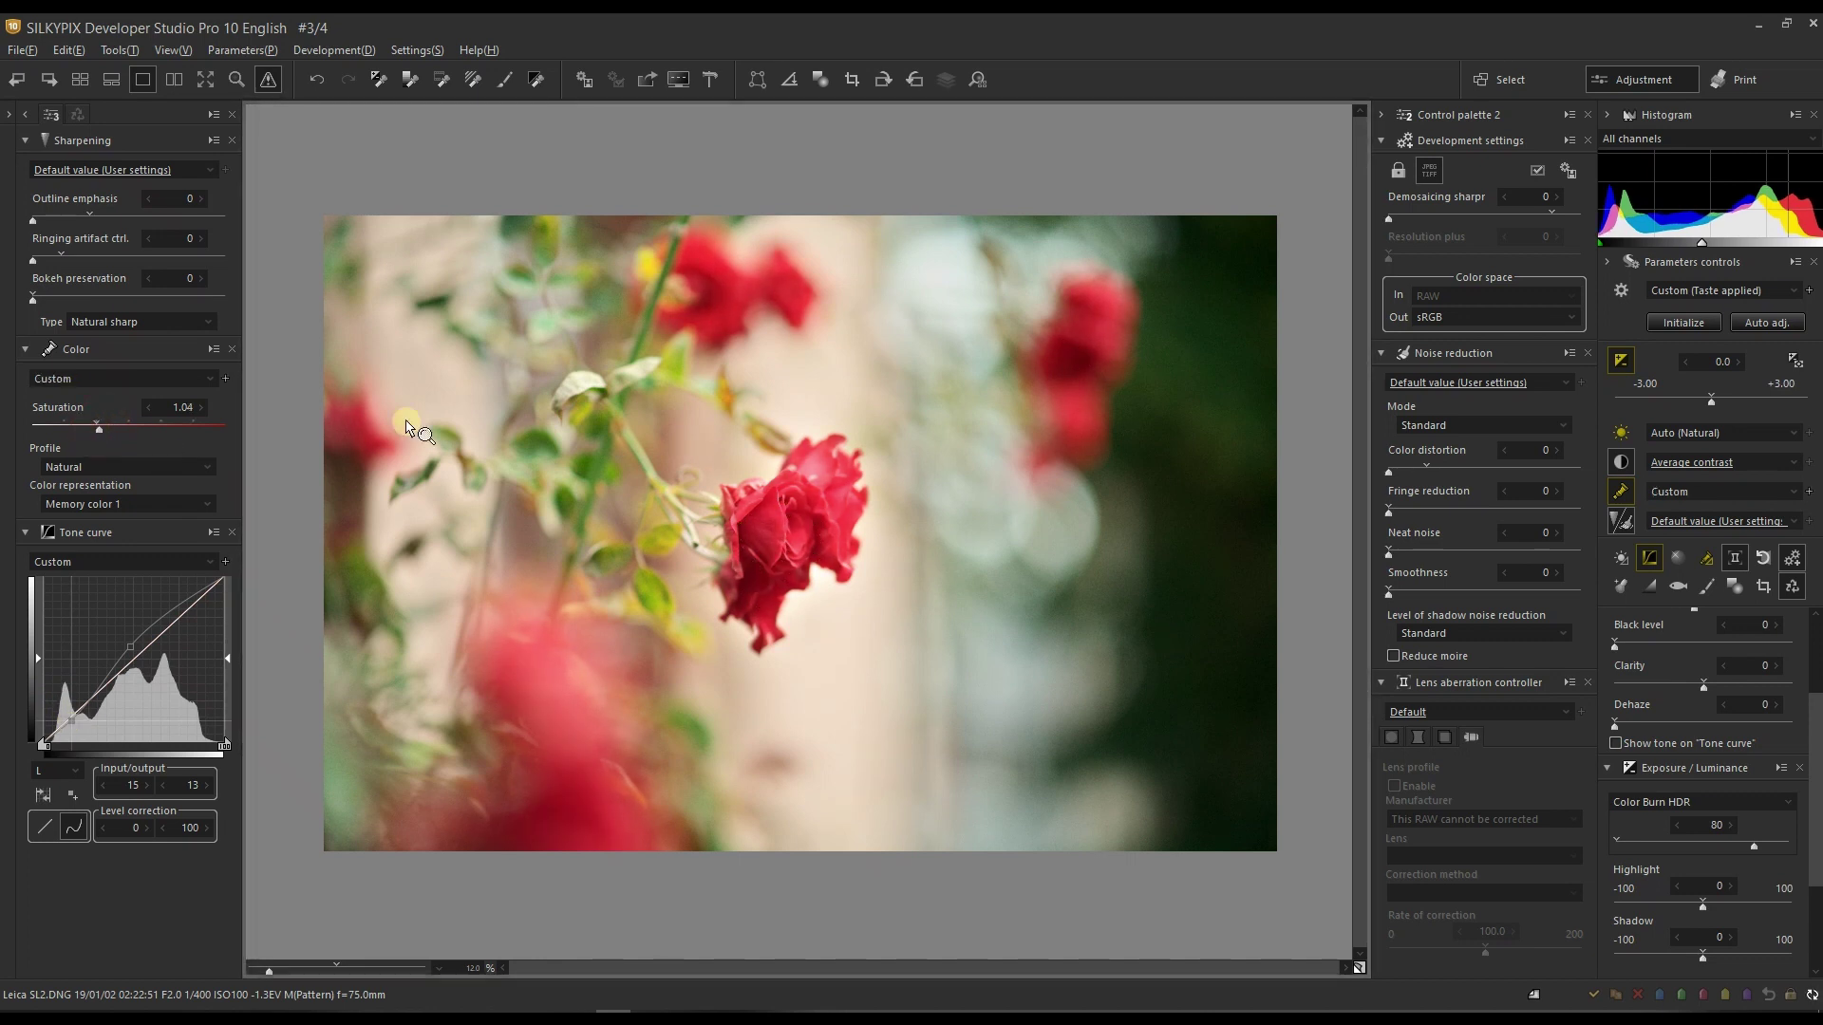
left_click(271, 82)
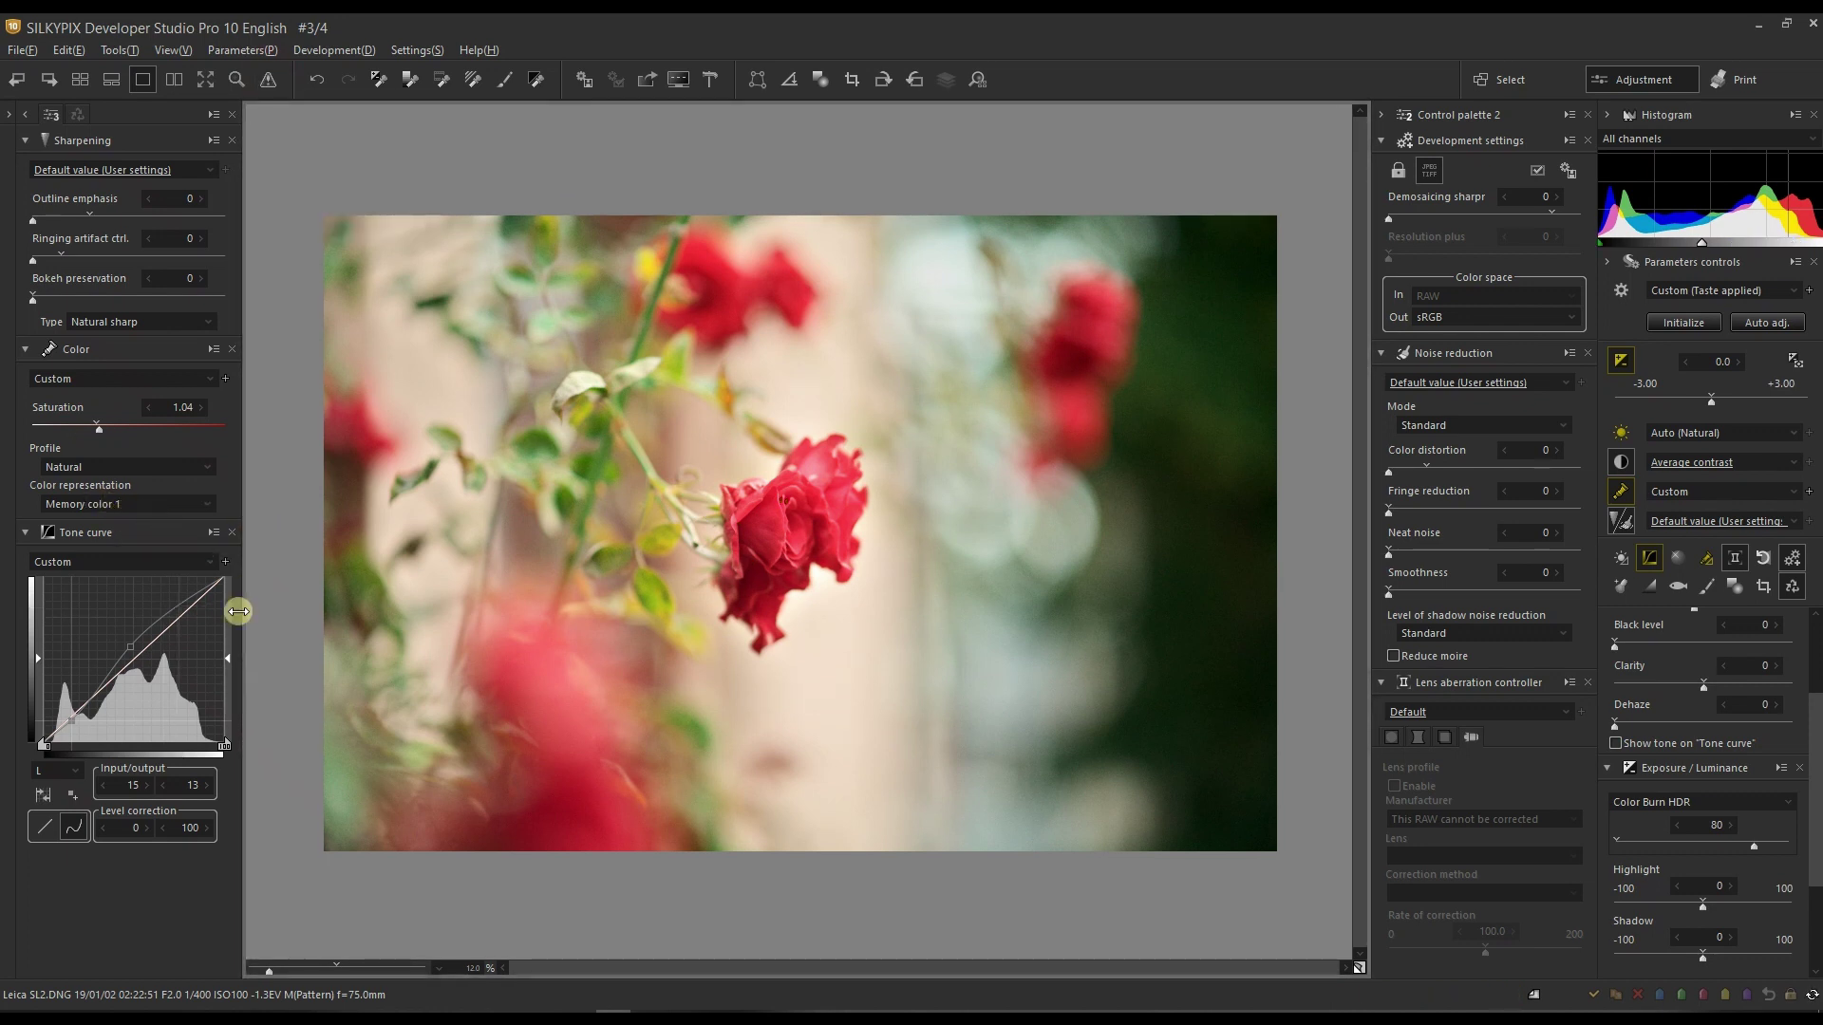
Lift the red channel curve's upper midtones and shadows.
left_click(59, 770)
left_click(56, 805)
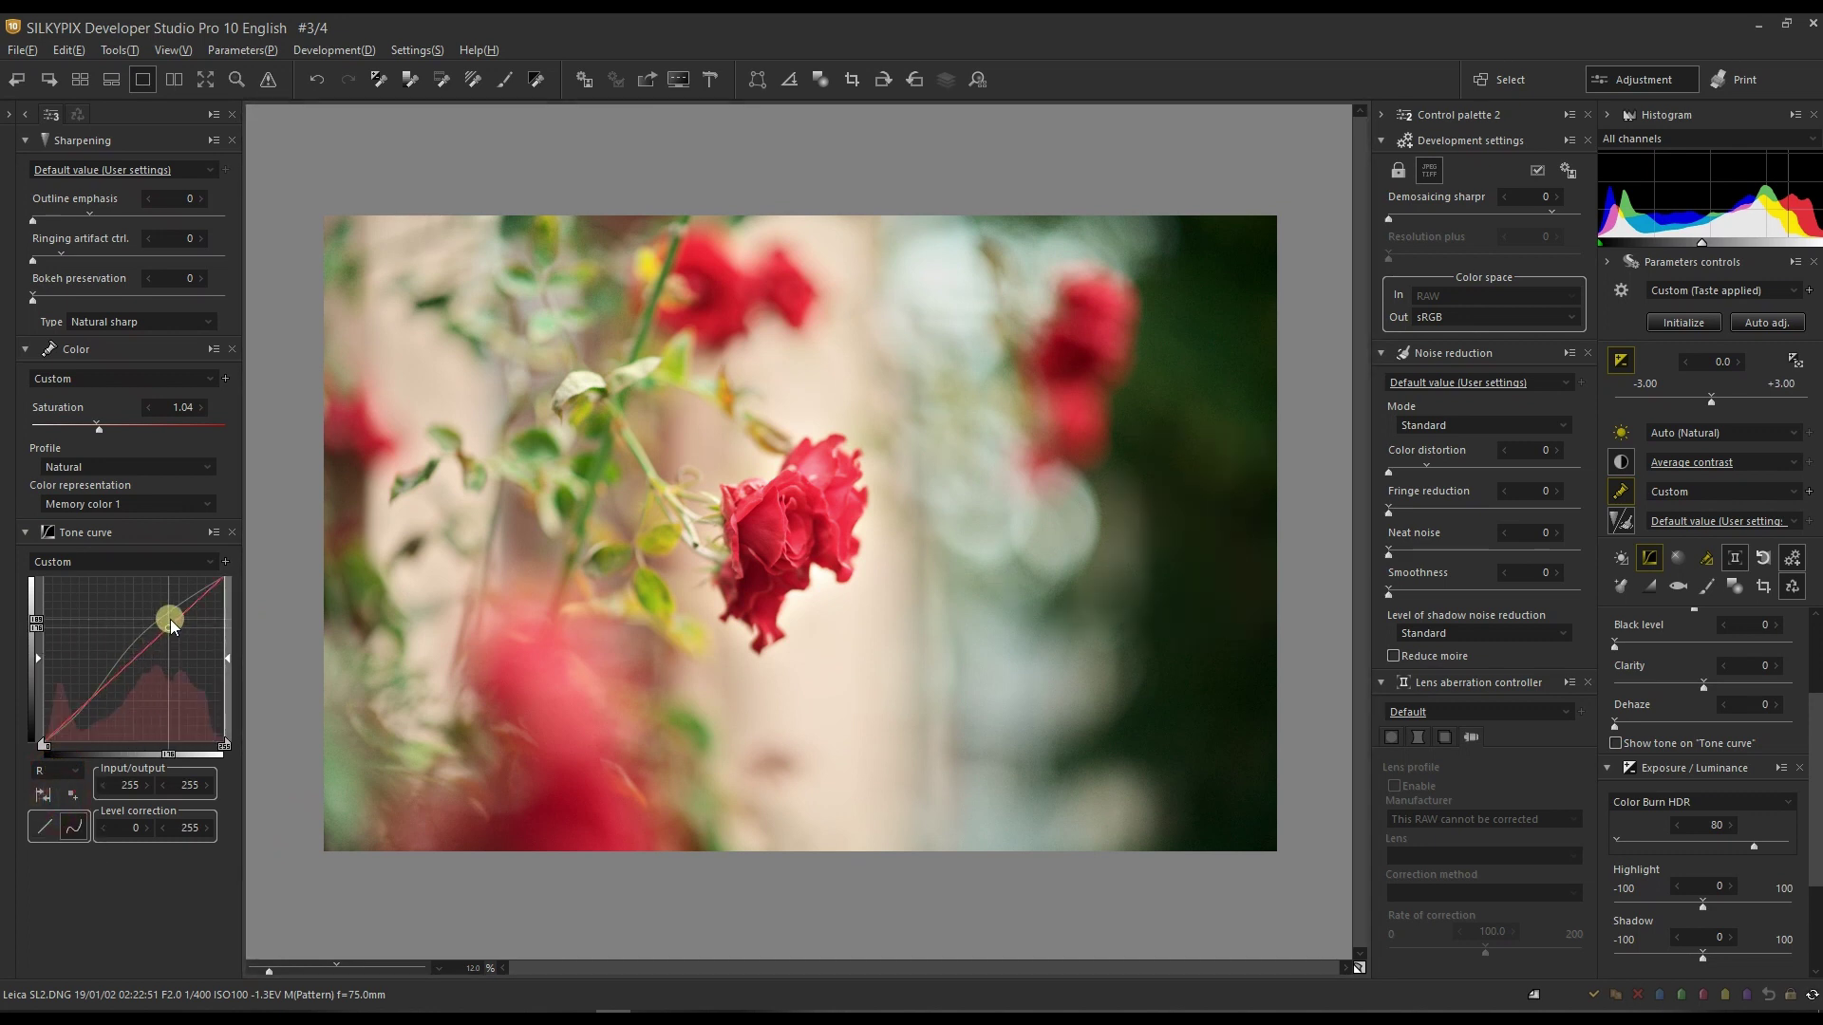
left_click_drag(171, 619, 173, 612)
mouse_move(74, 714)
left_mouse_down()
mouse_move(74, 693)
mouse_move(78, 711)
left_mouse_up()
Brighten the green curve's highlight endpoint and raise its black point.
left_click(55, 769)
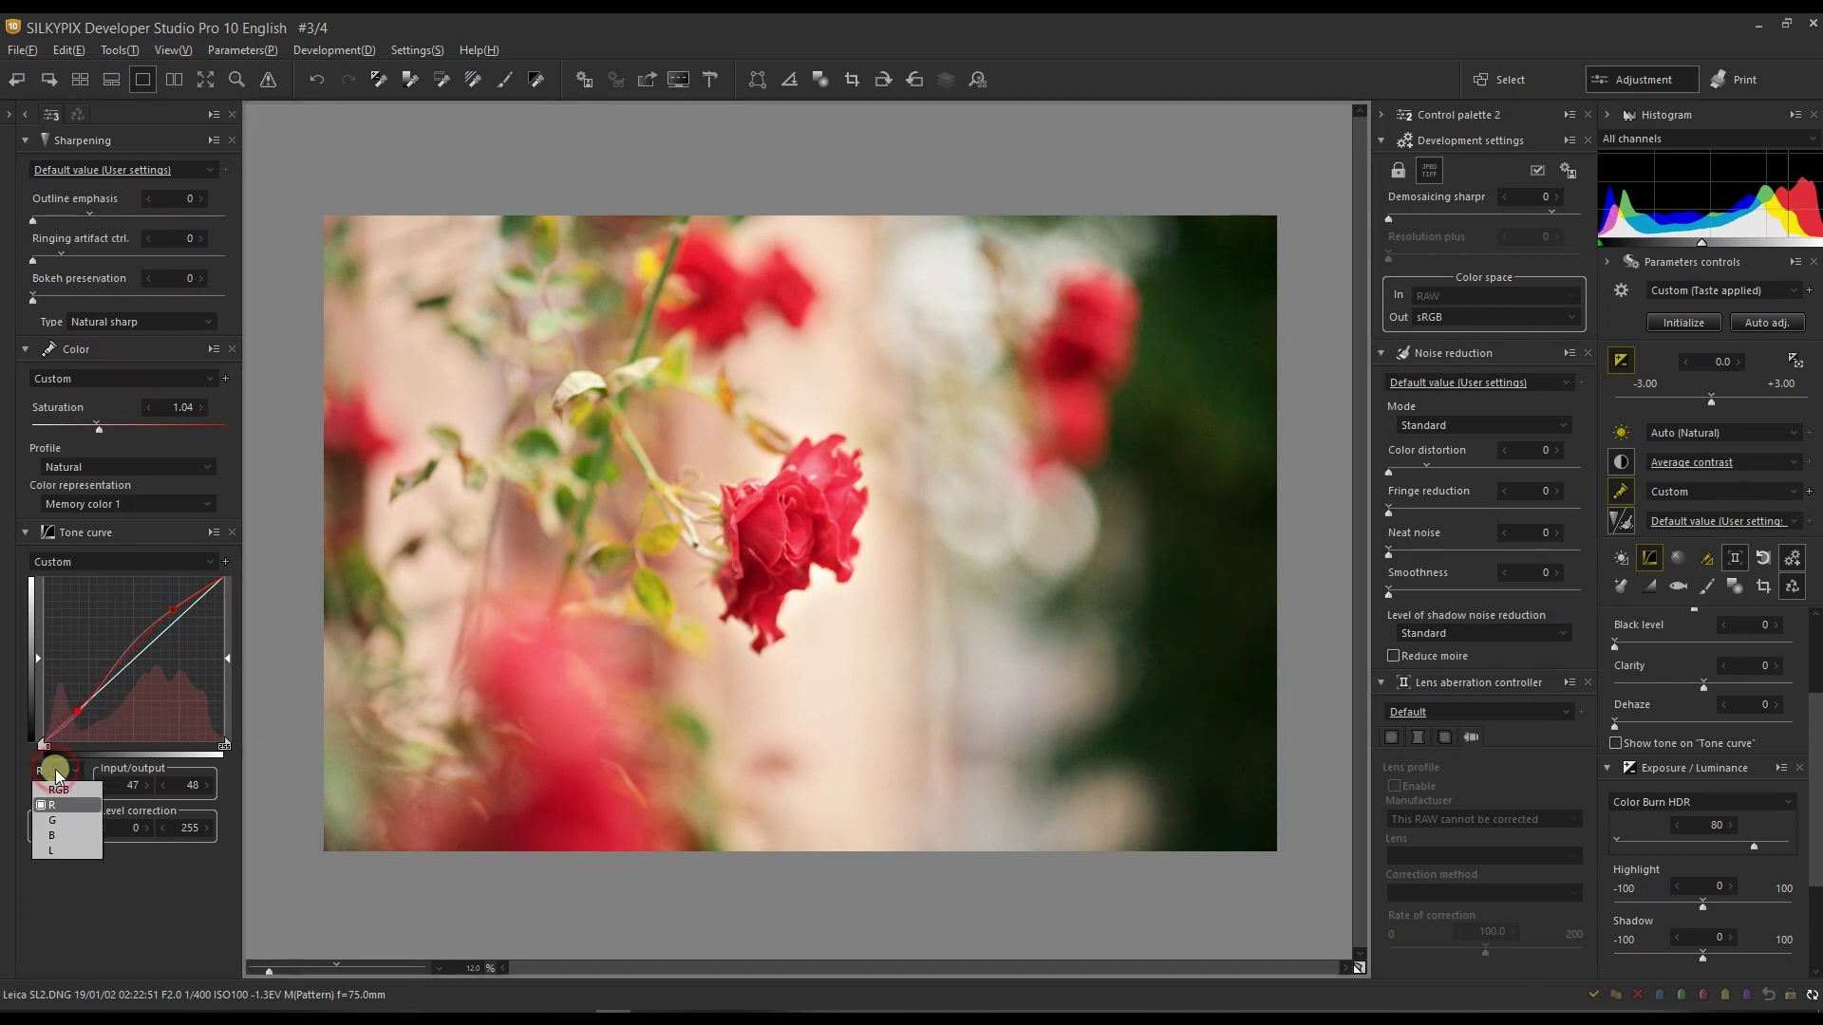
left_click(59, 820)
left_click_drag(186, 634, 227, 596)
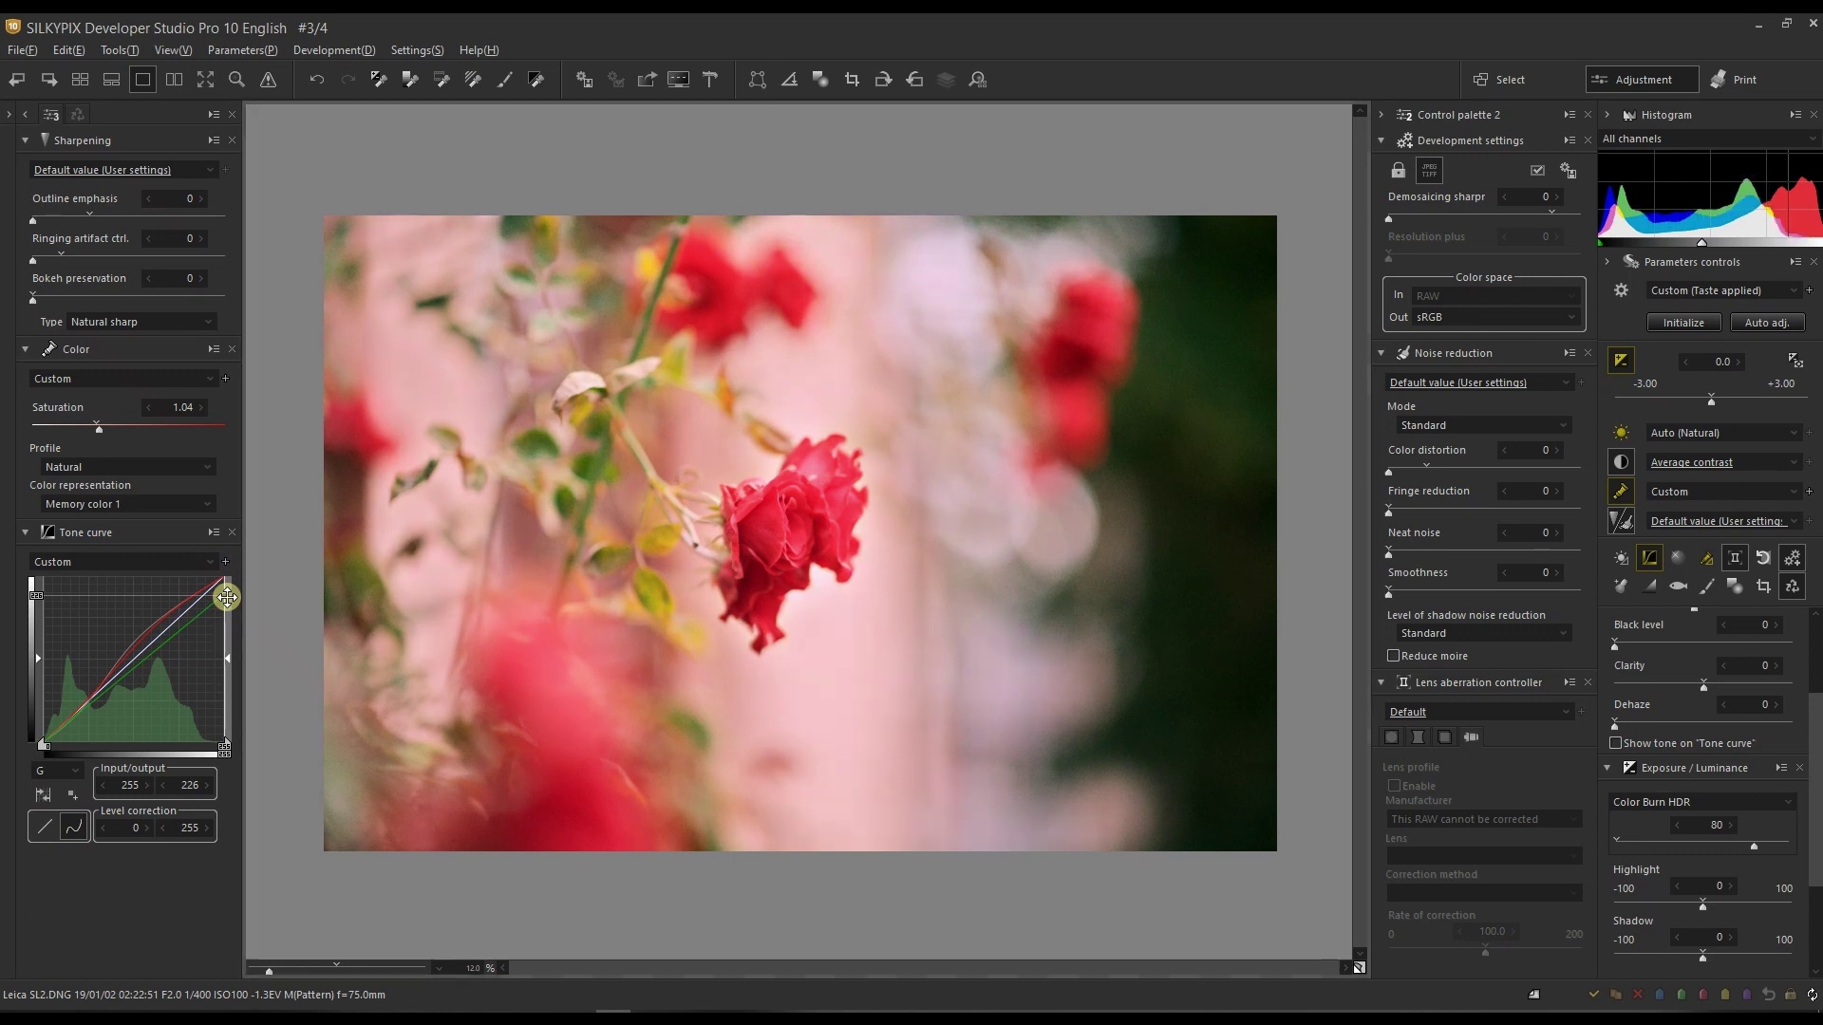
left_click_drag(227, 594, 209, 568)
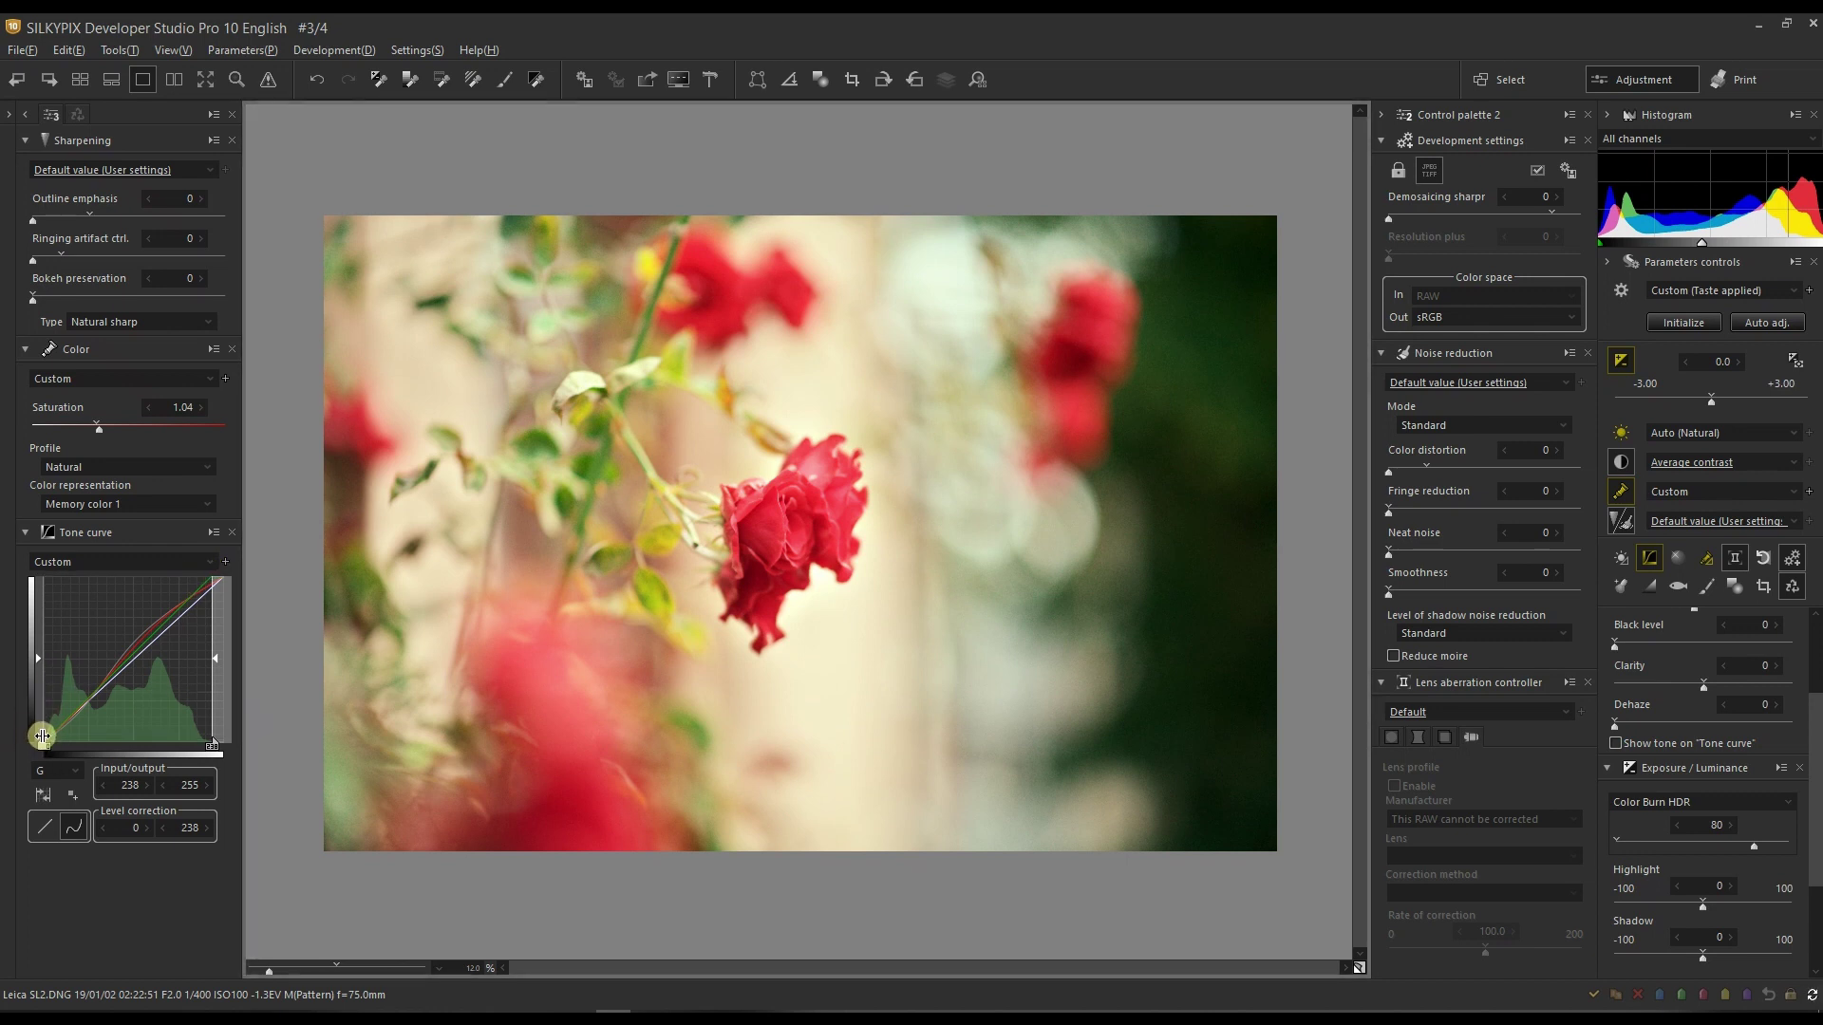
left_click(45, 748)
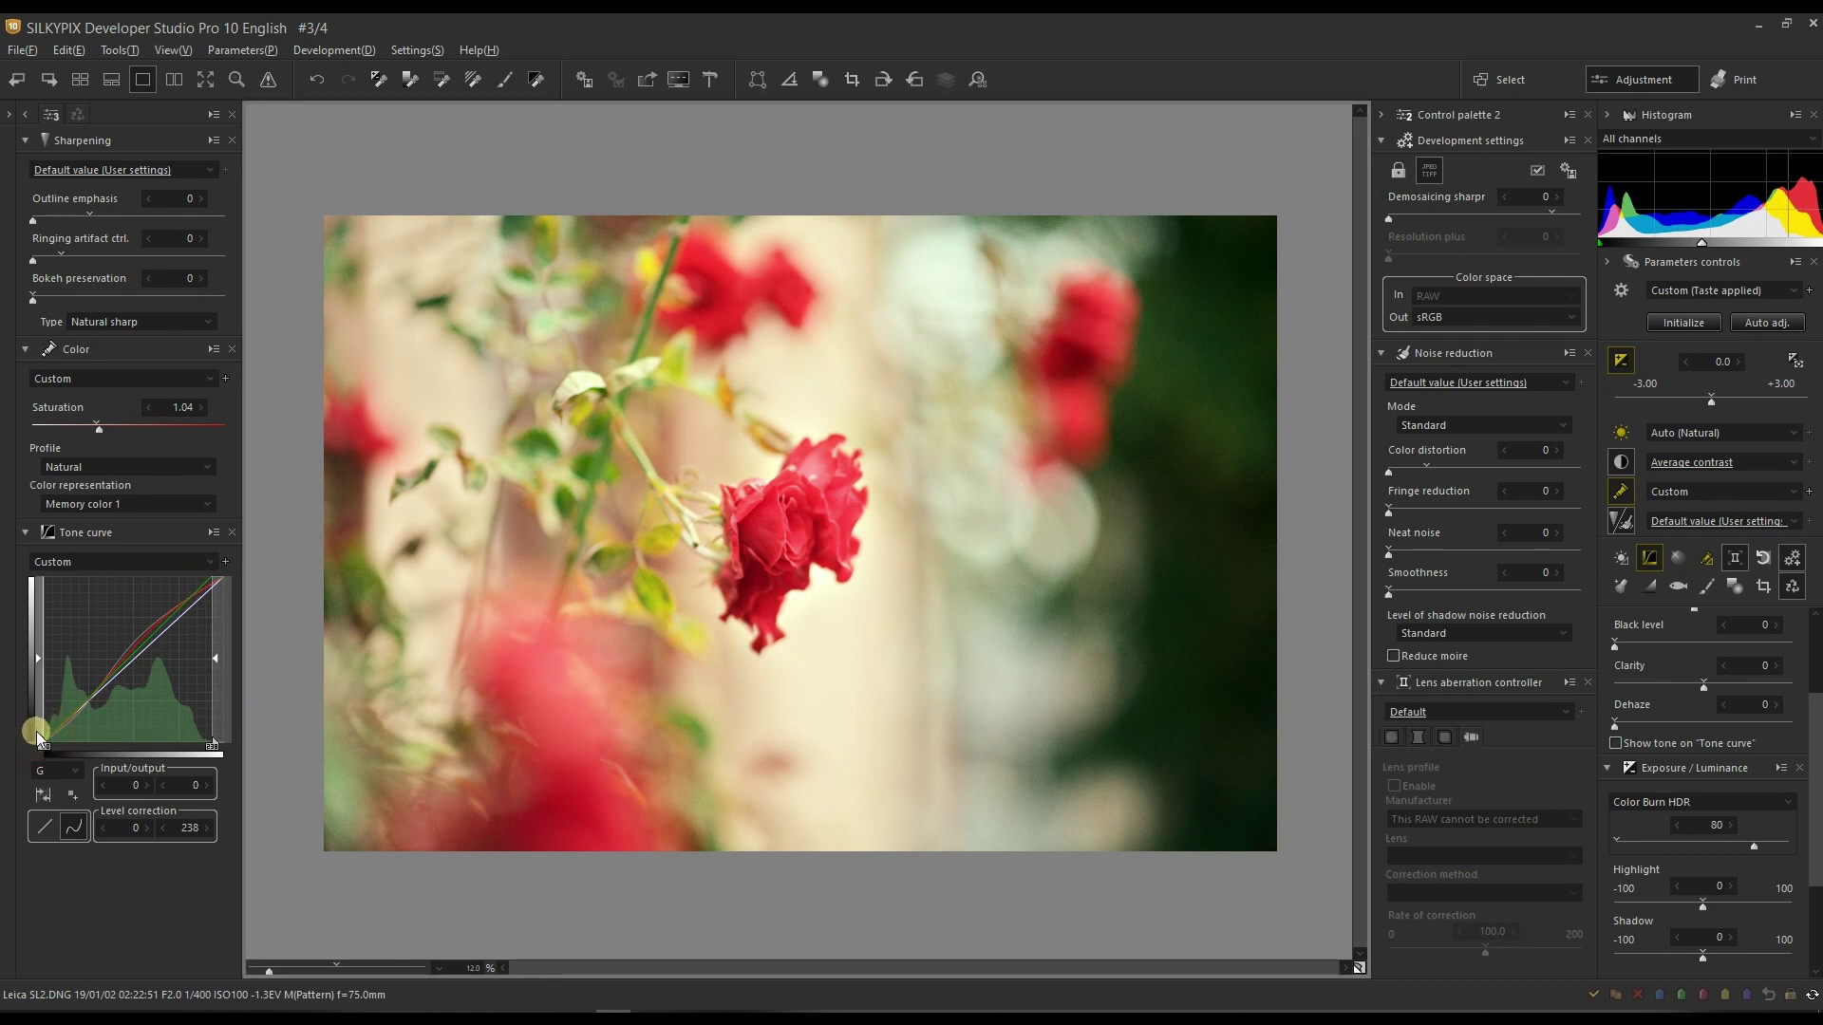
left_click_drag(42, 744, 55, 749)
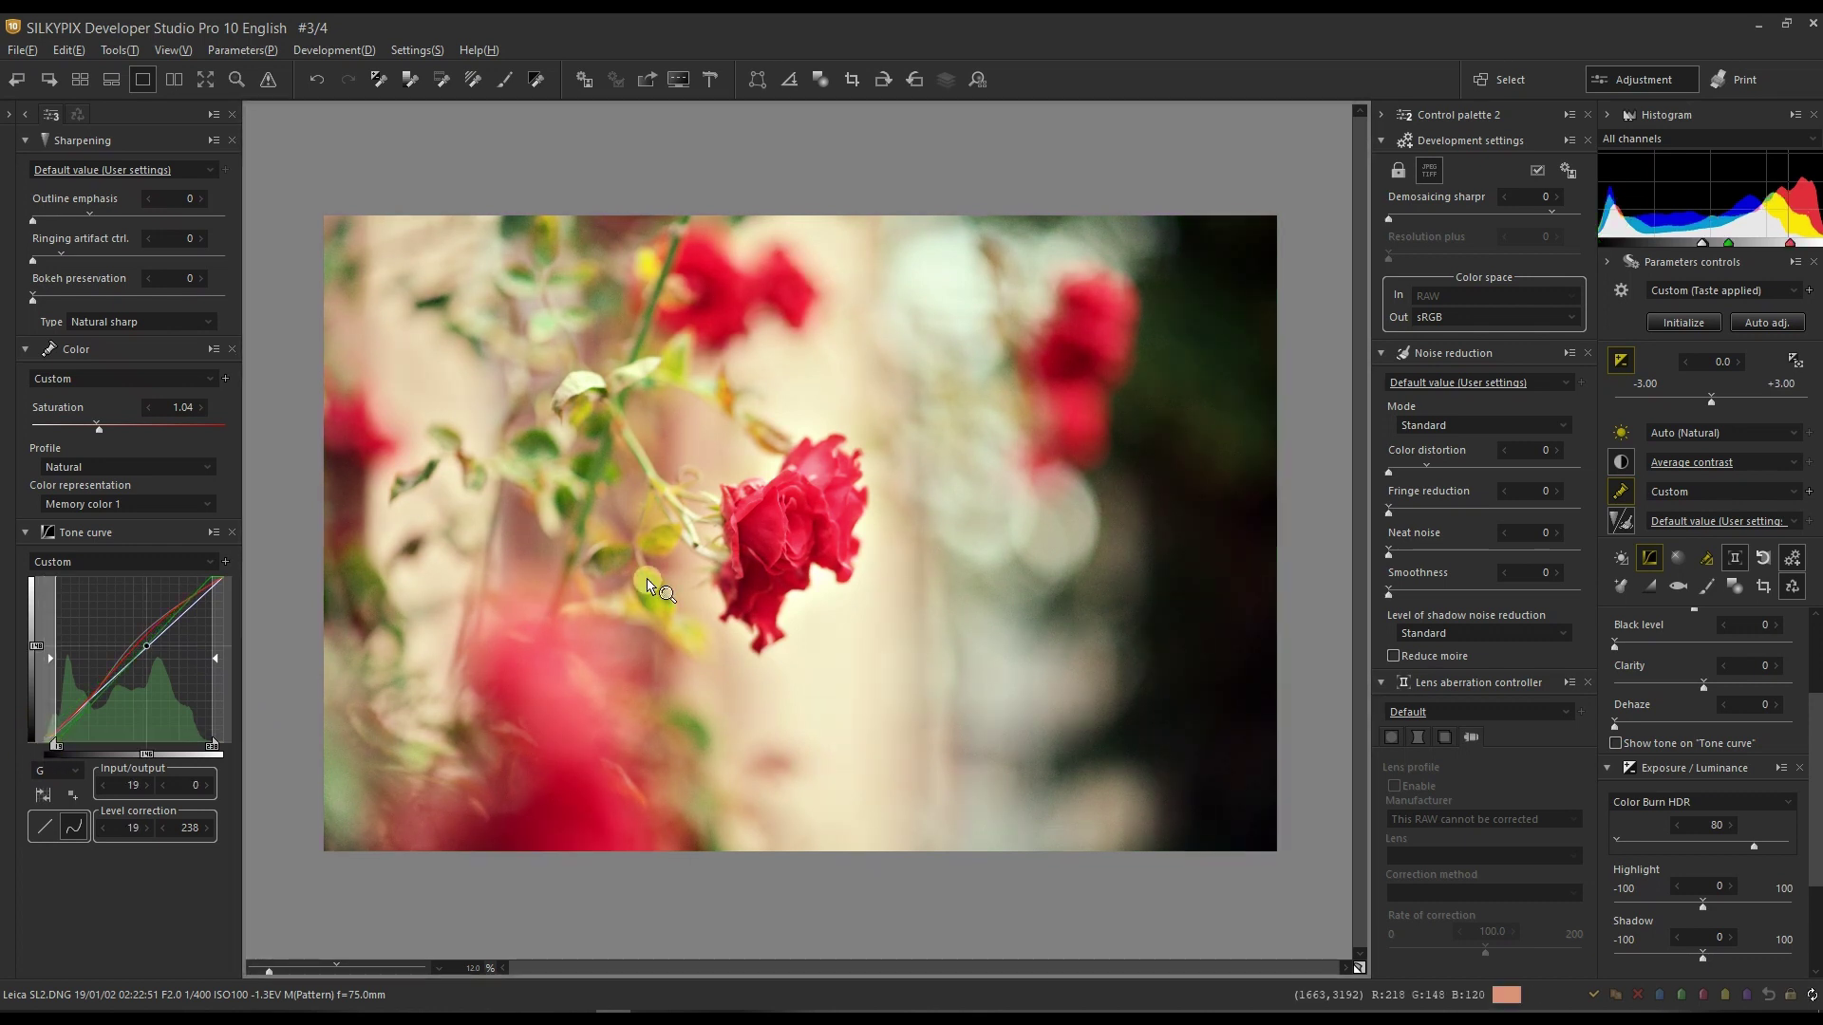
Raise the blue curve's upper midtones and pull its shadows down slightly.
left_click(64, 779)
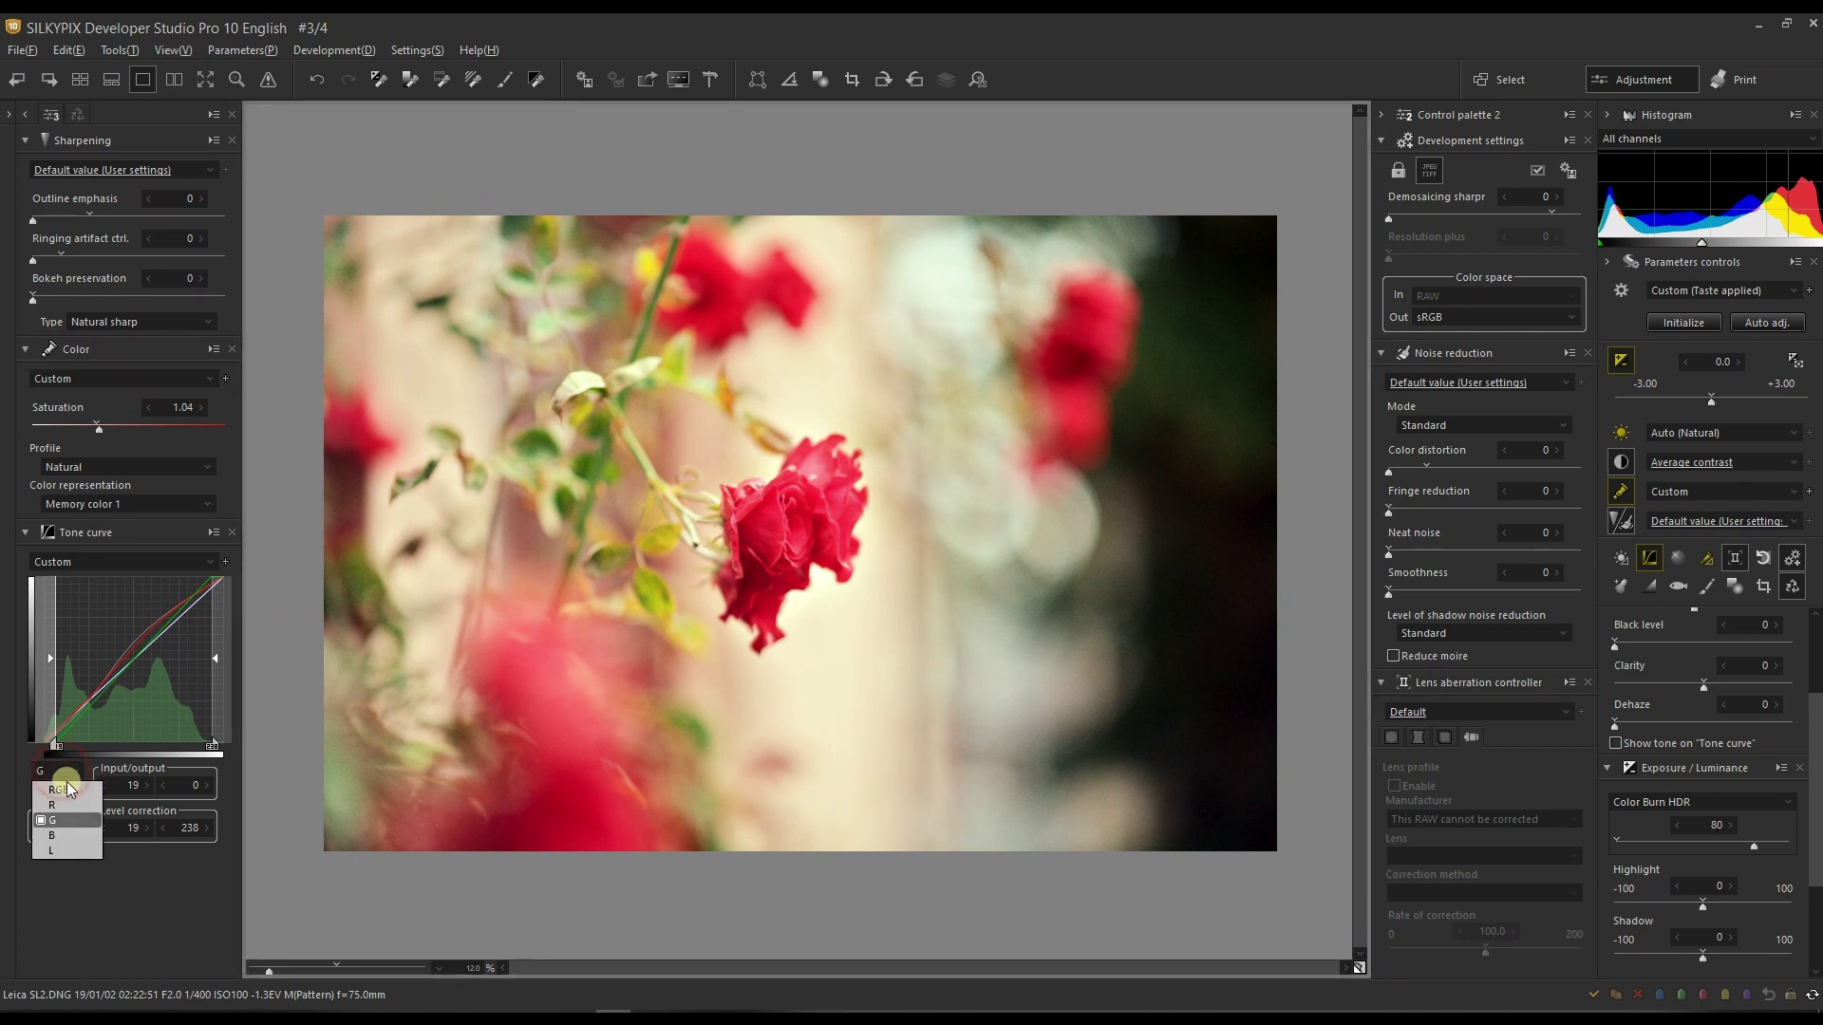
left_click(57, 830)
left_click_drag(216, 651, 183, 609)
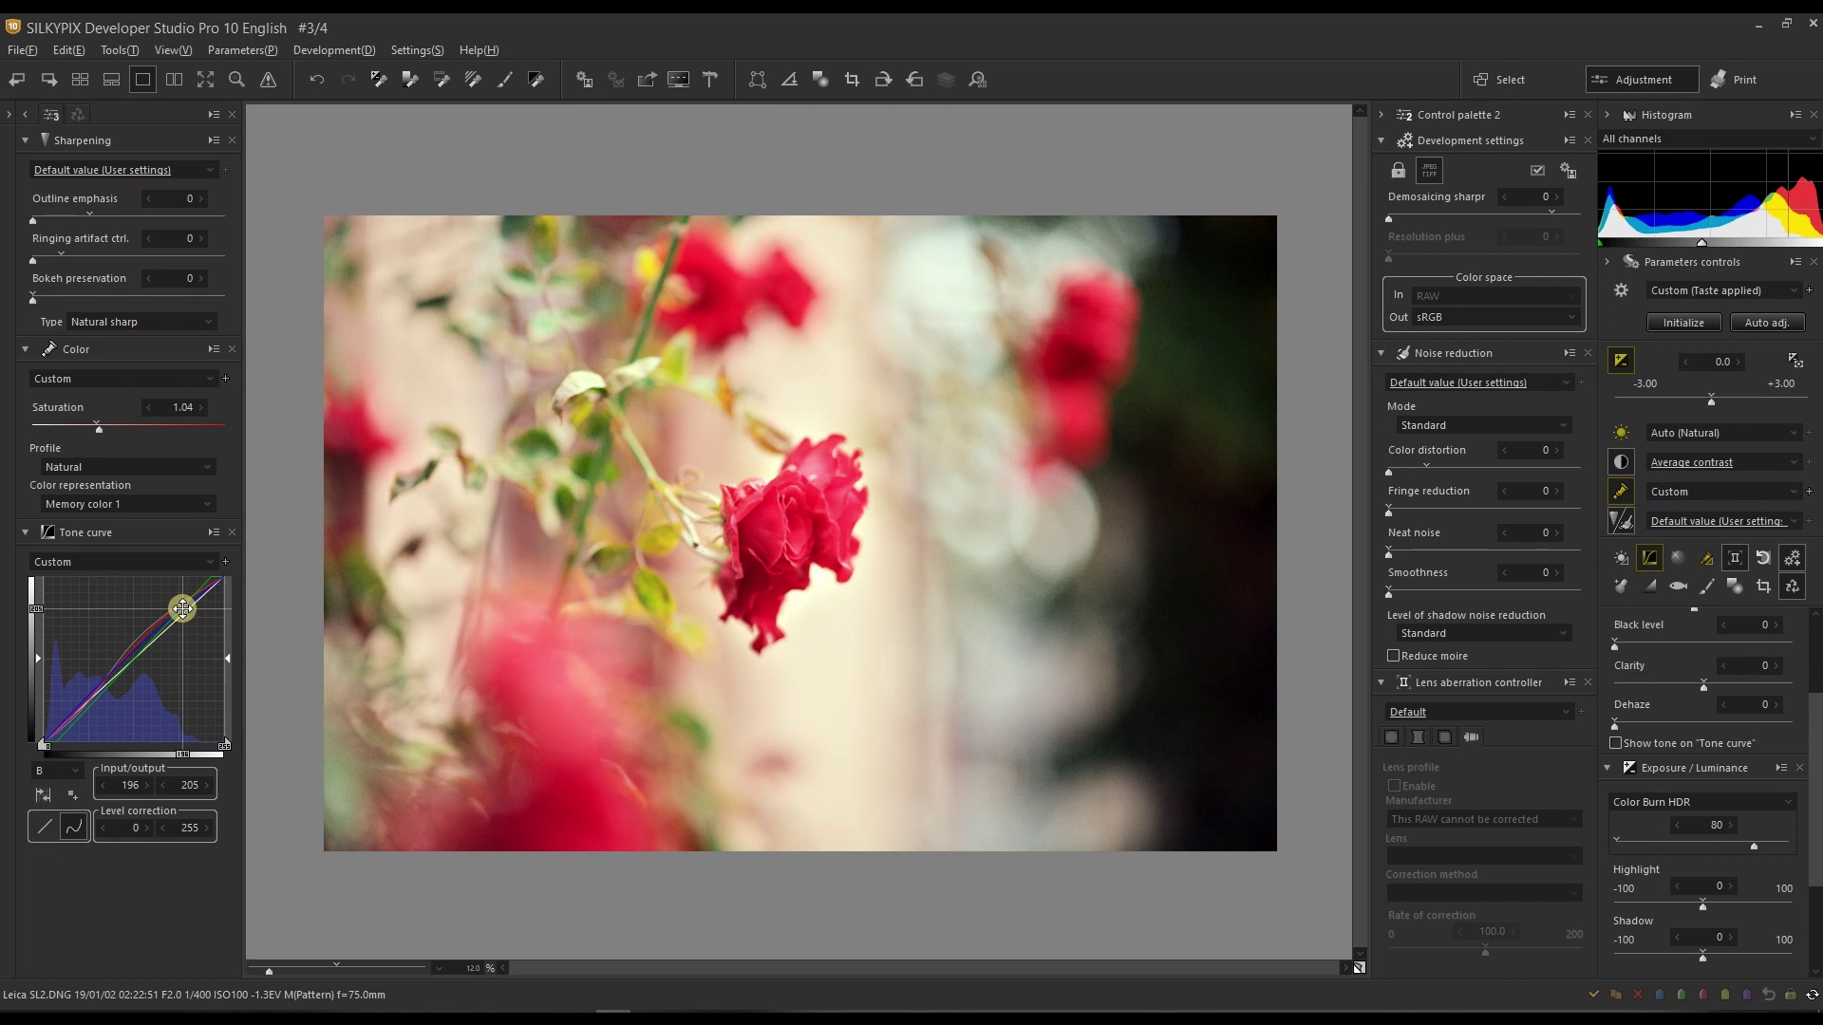
left_click_drag(81, 707, 83, 711)
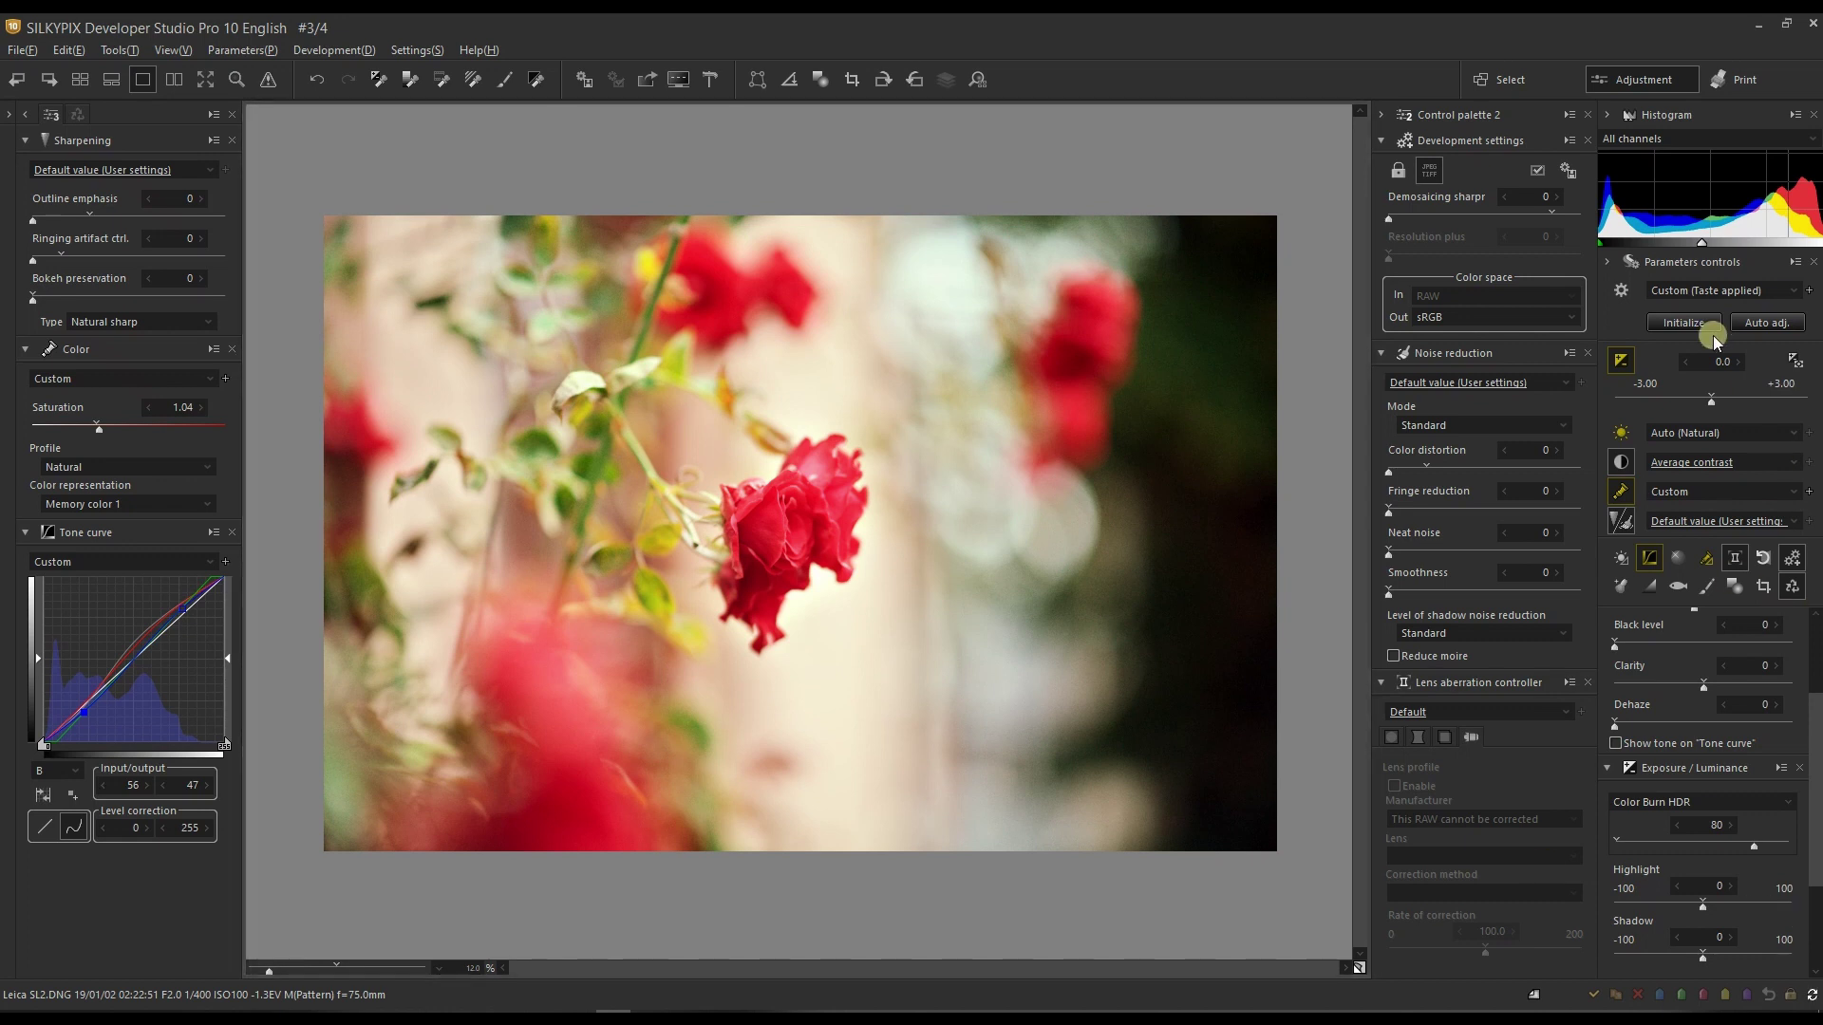
Set demosaicing sharpness to 85 and apply the Default noise reduction preset.
left_click(1552, 219)
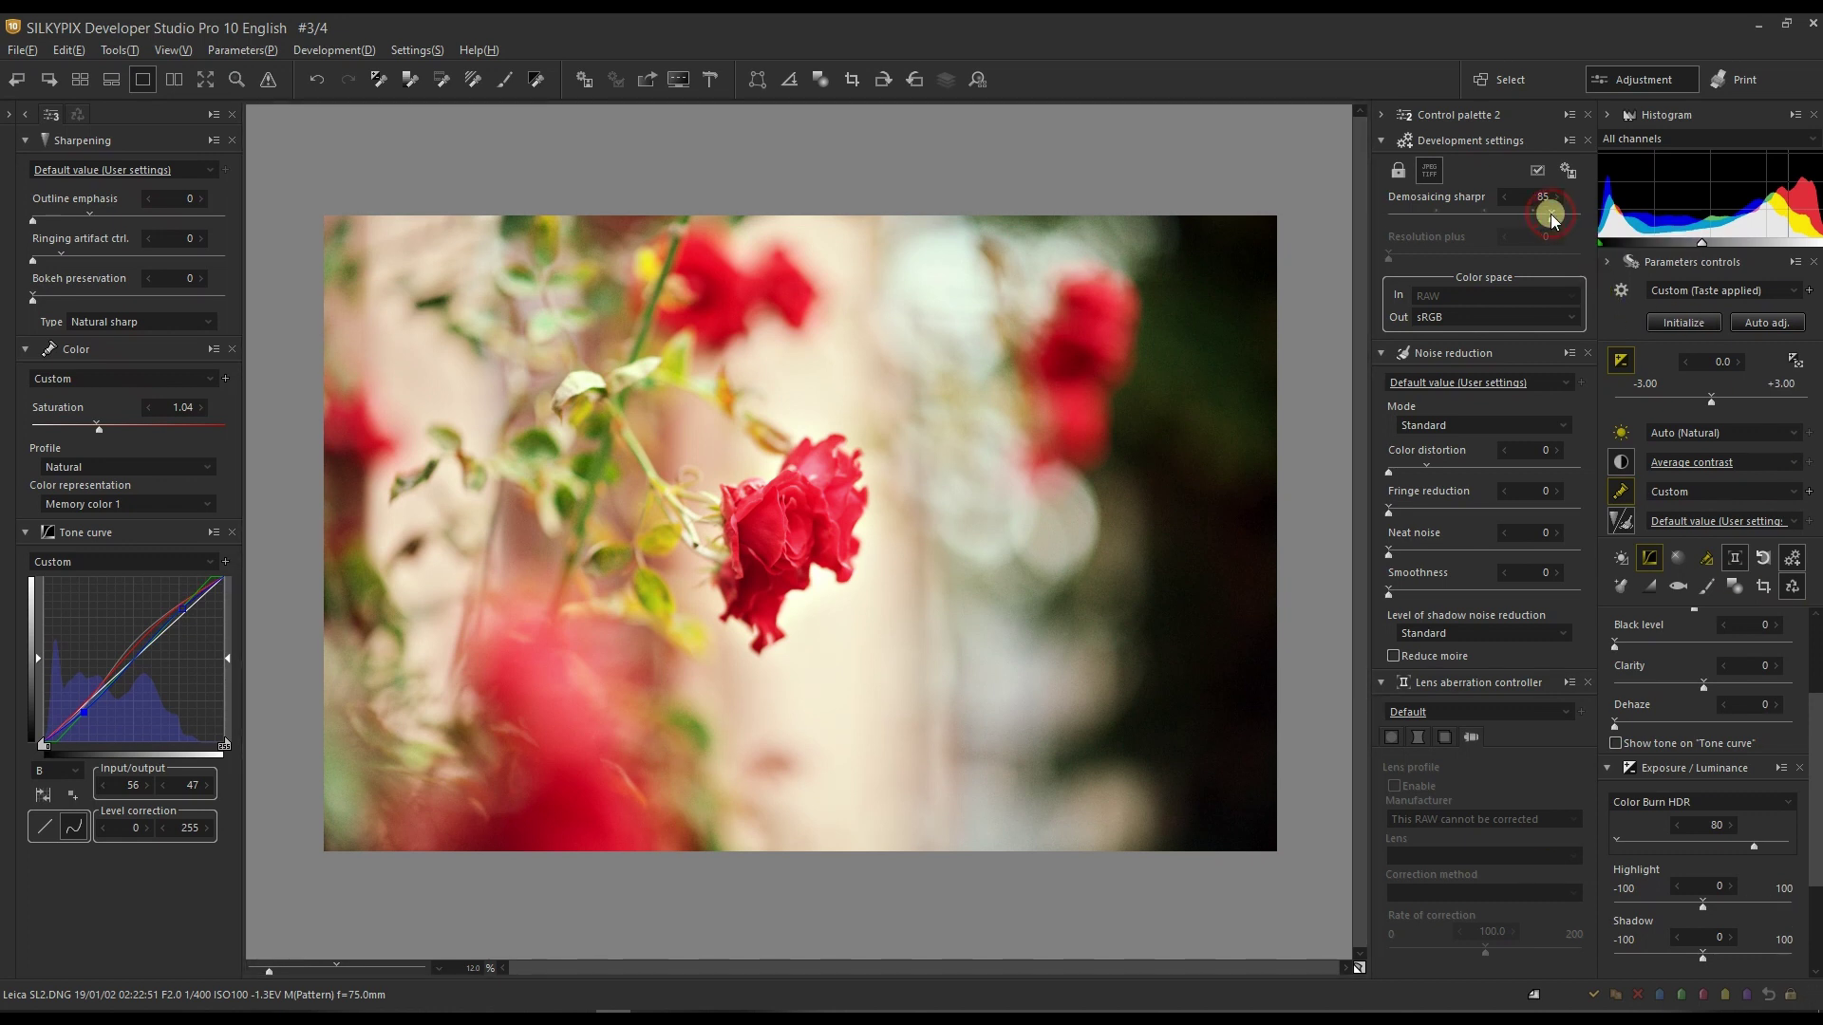
left_click(1463, 385)
left_click(1464, 418)
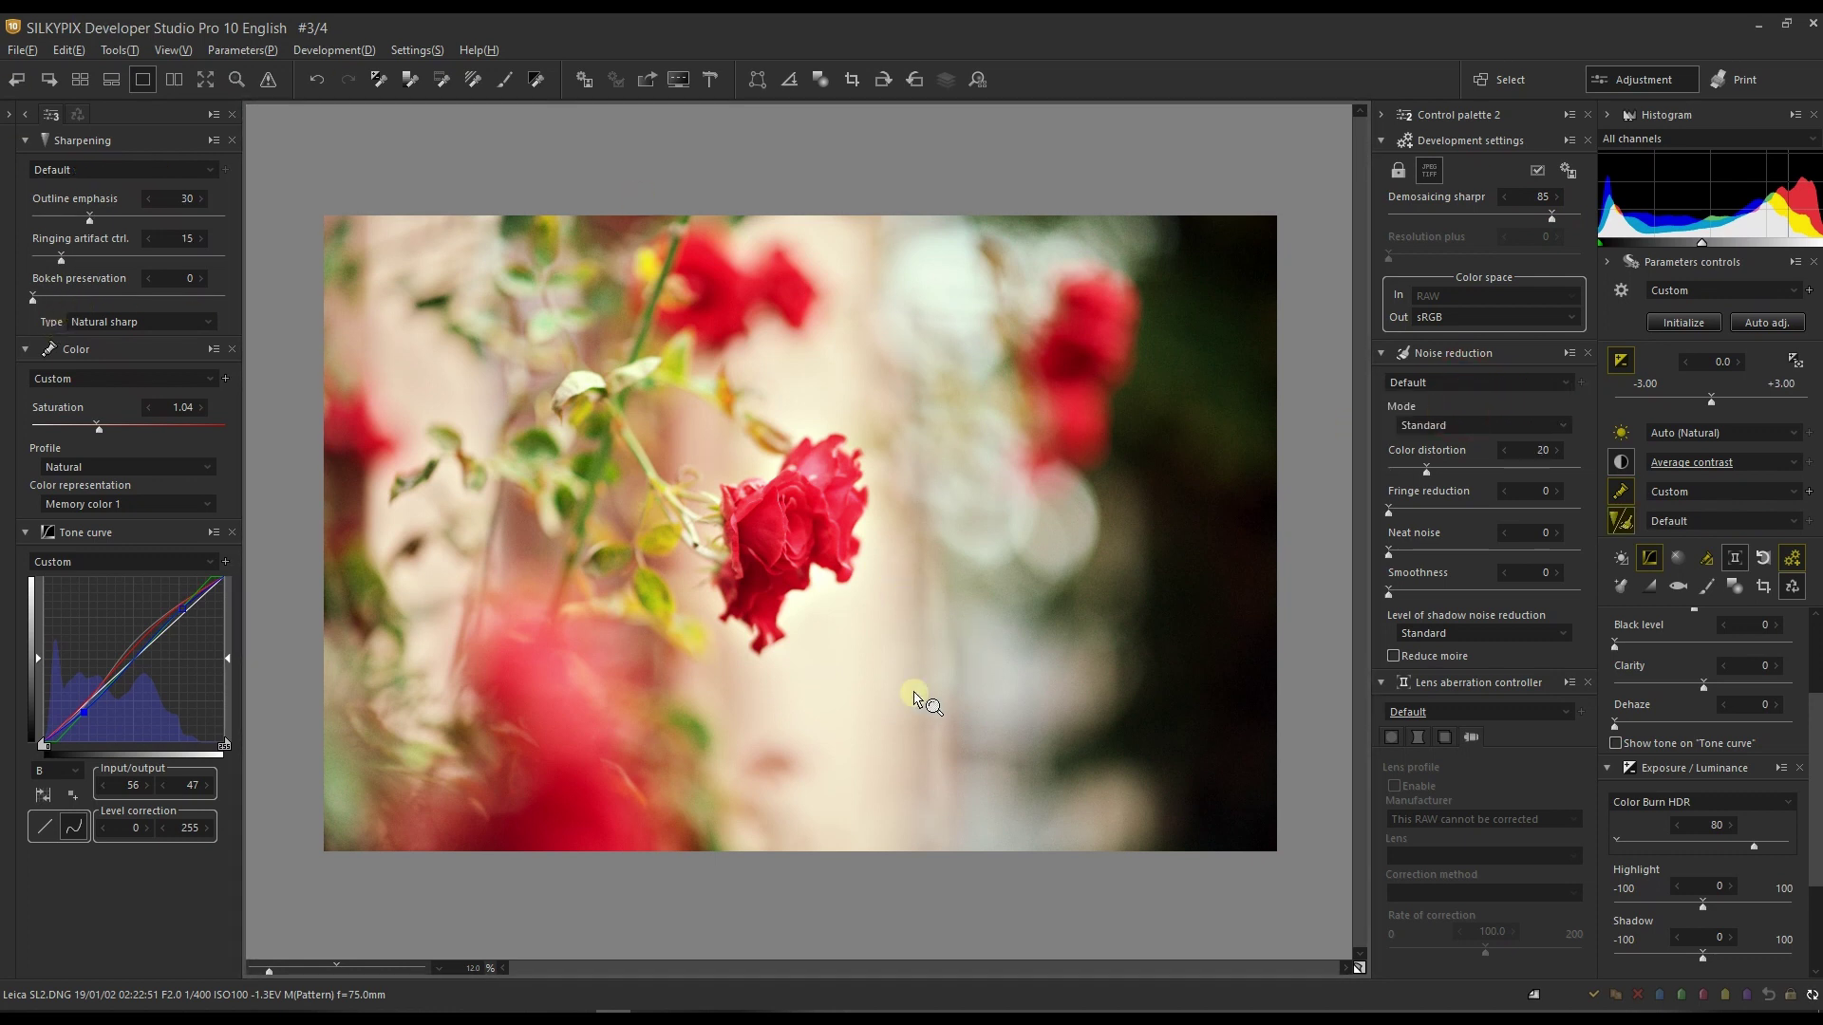
mouse_move(914, 699)
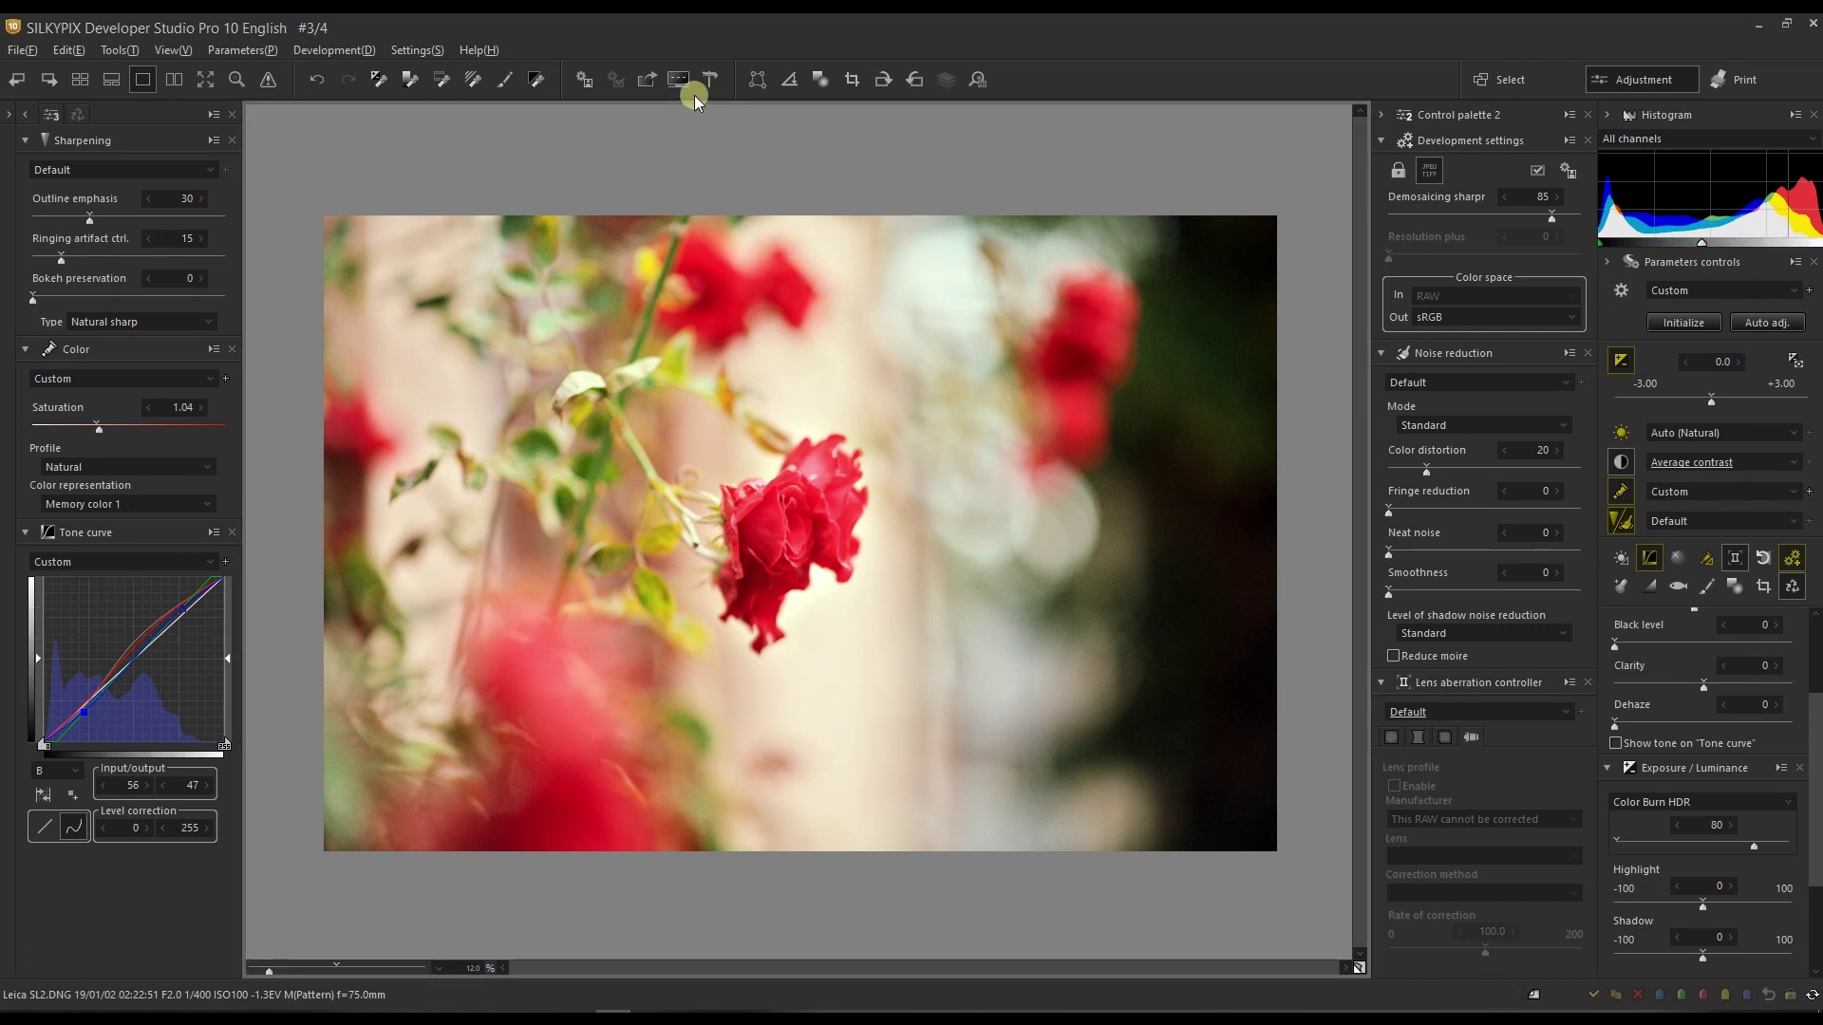
left_click(579, 79)
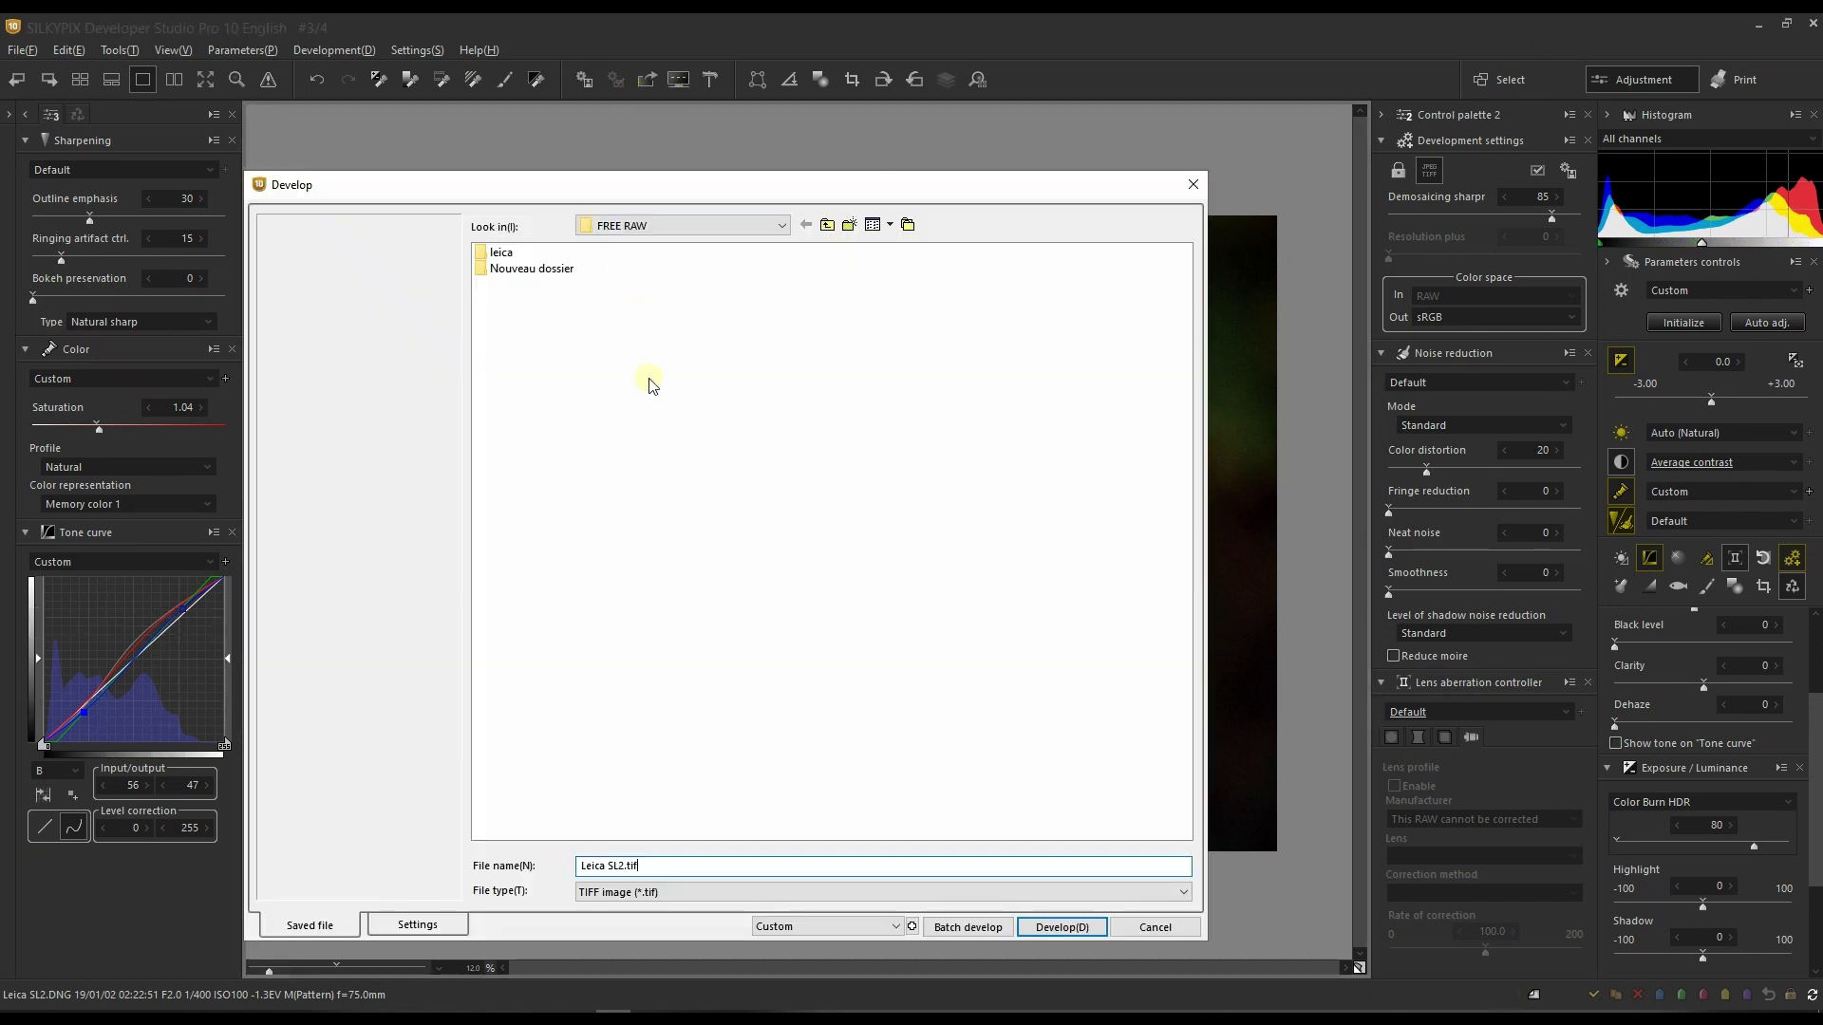
Develop Leica SL2.DNG to Leica SL2.jpg as JPEG with the For web unsharp mask.
left_click(418, 925)
left_click(1059, 481)
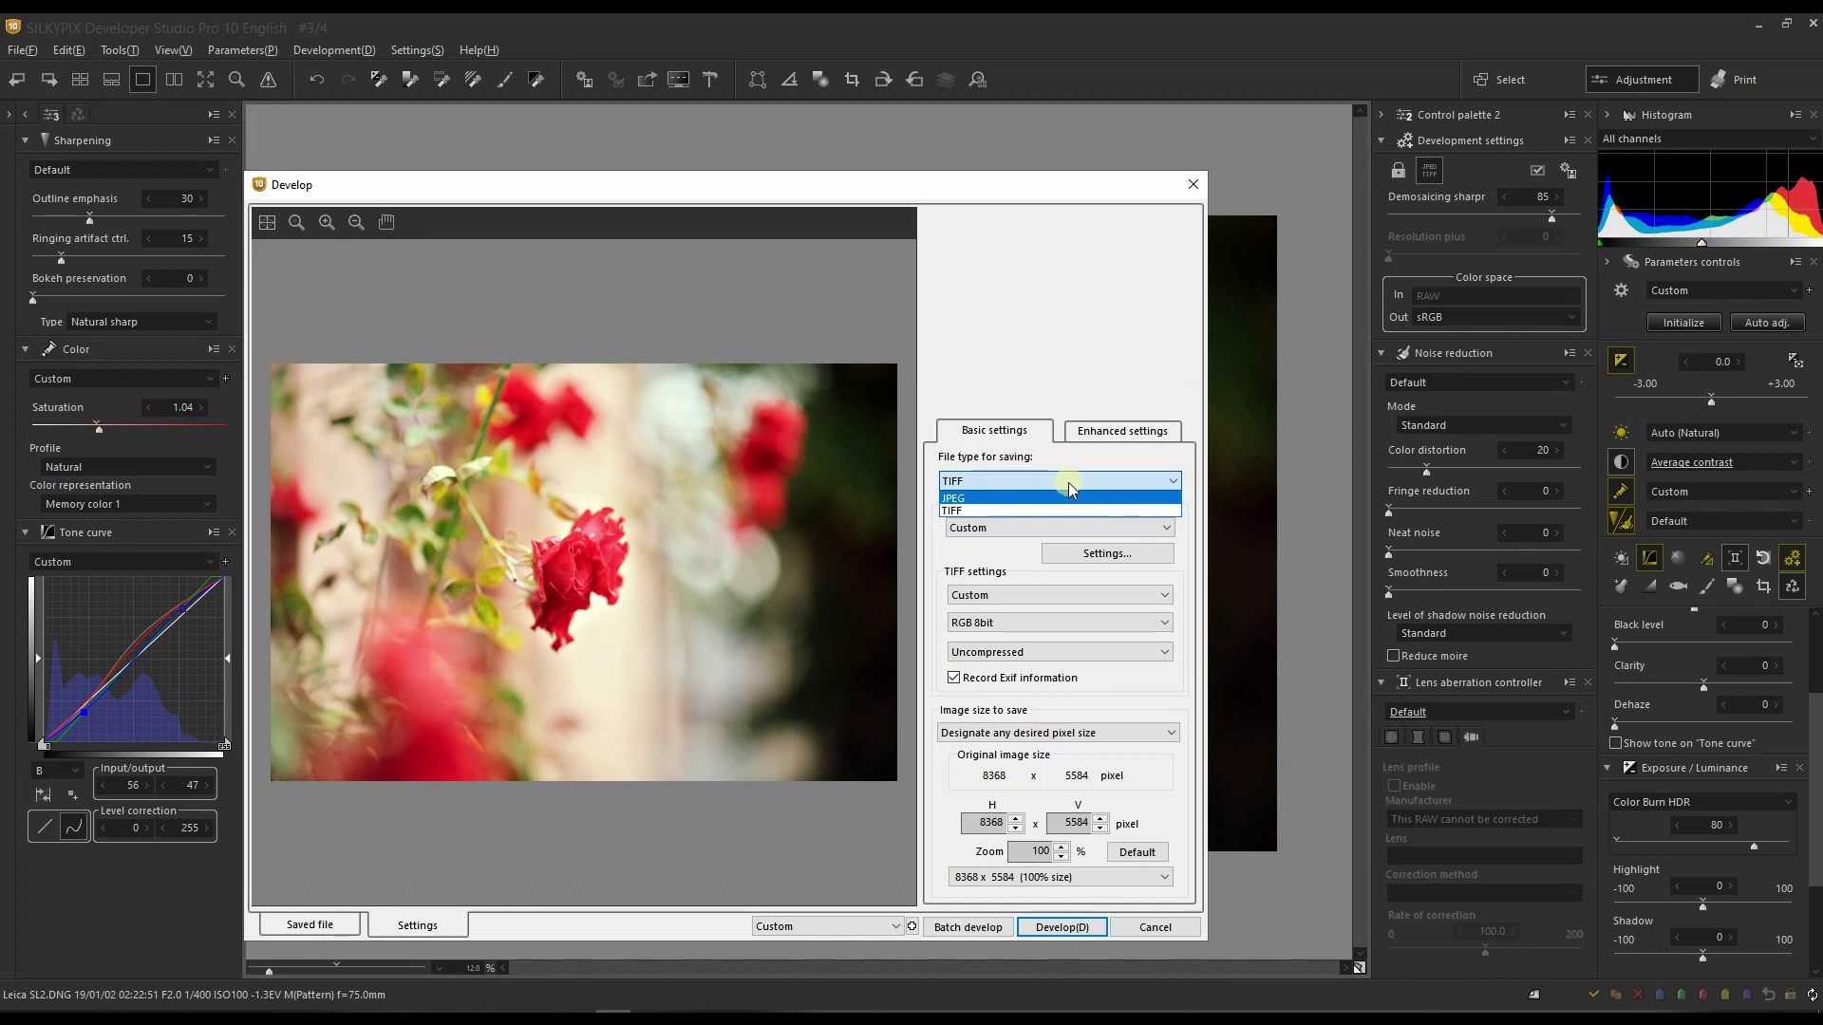
left_click(1062, 496)
left_click(1104, 433)
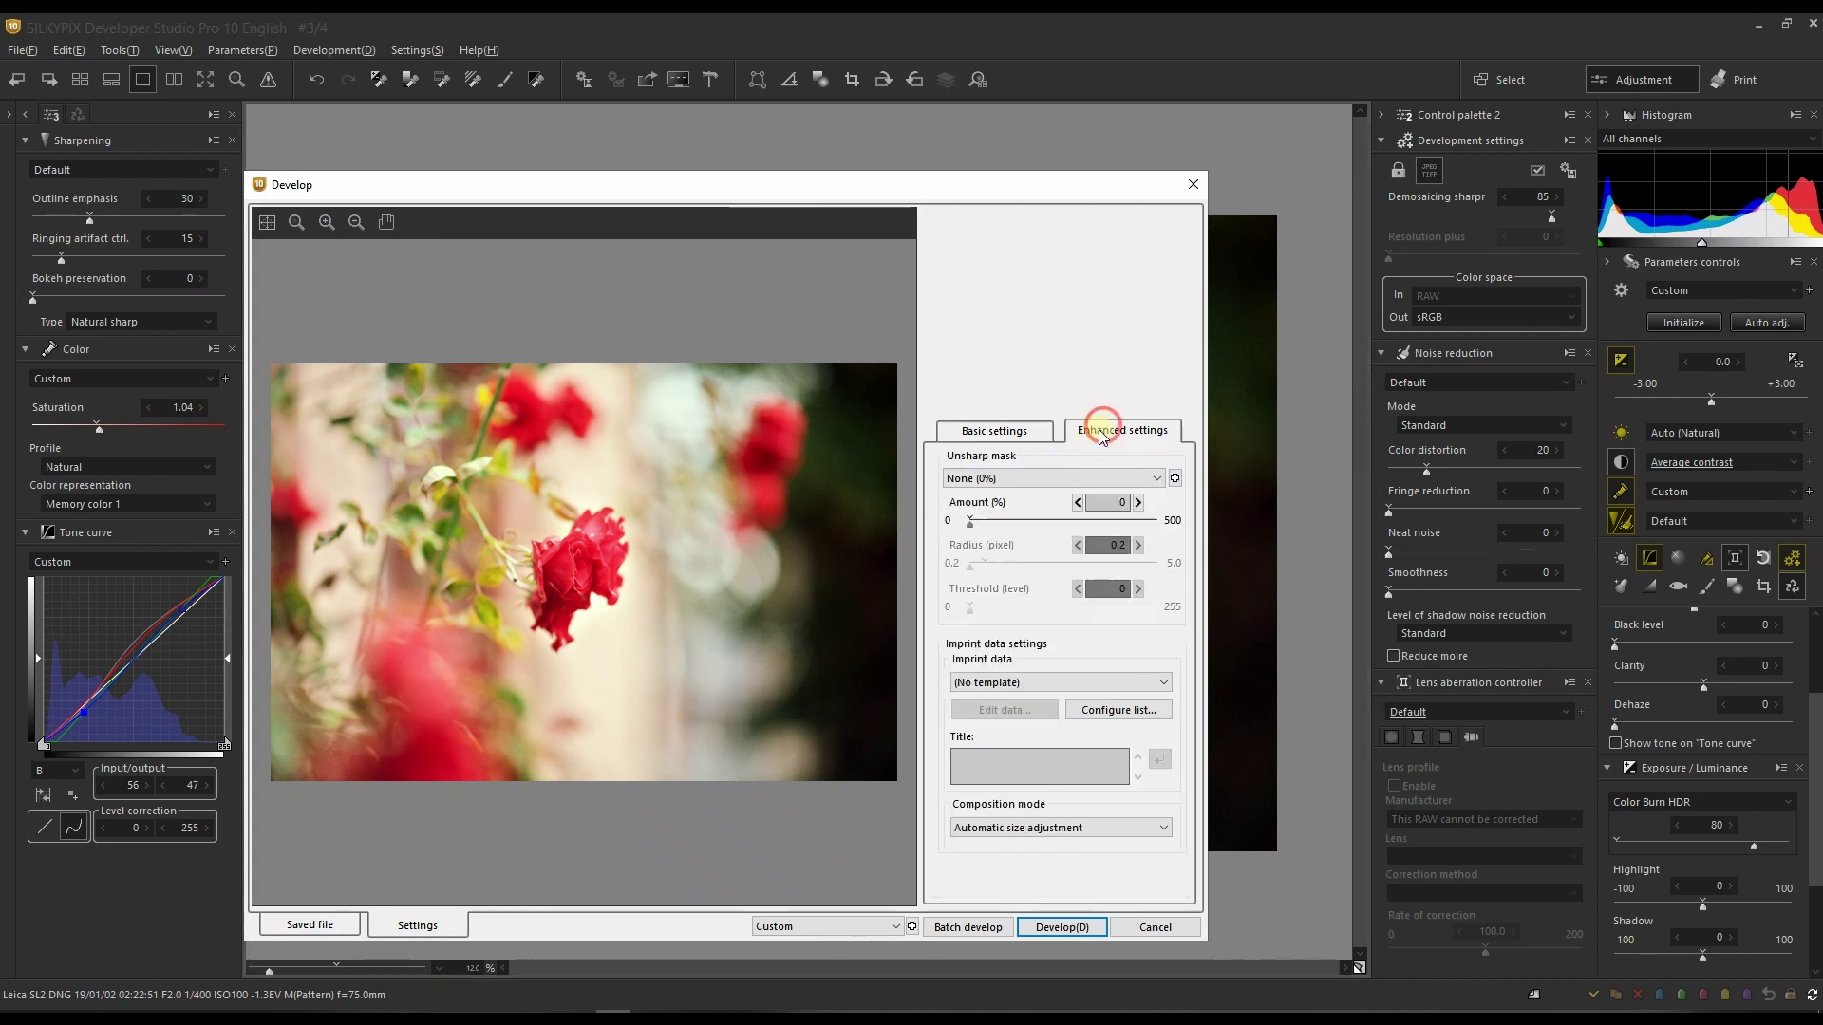
left_click(999, 479)
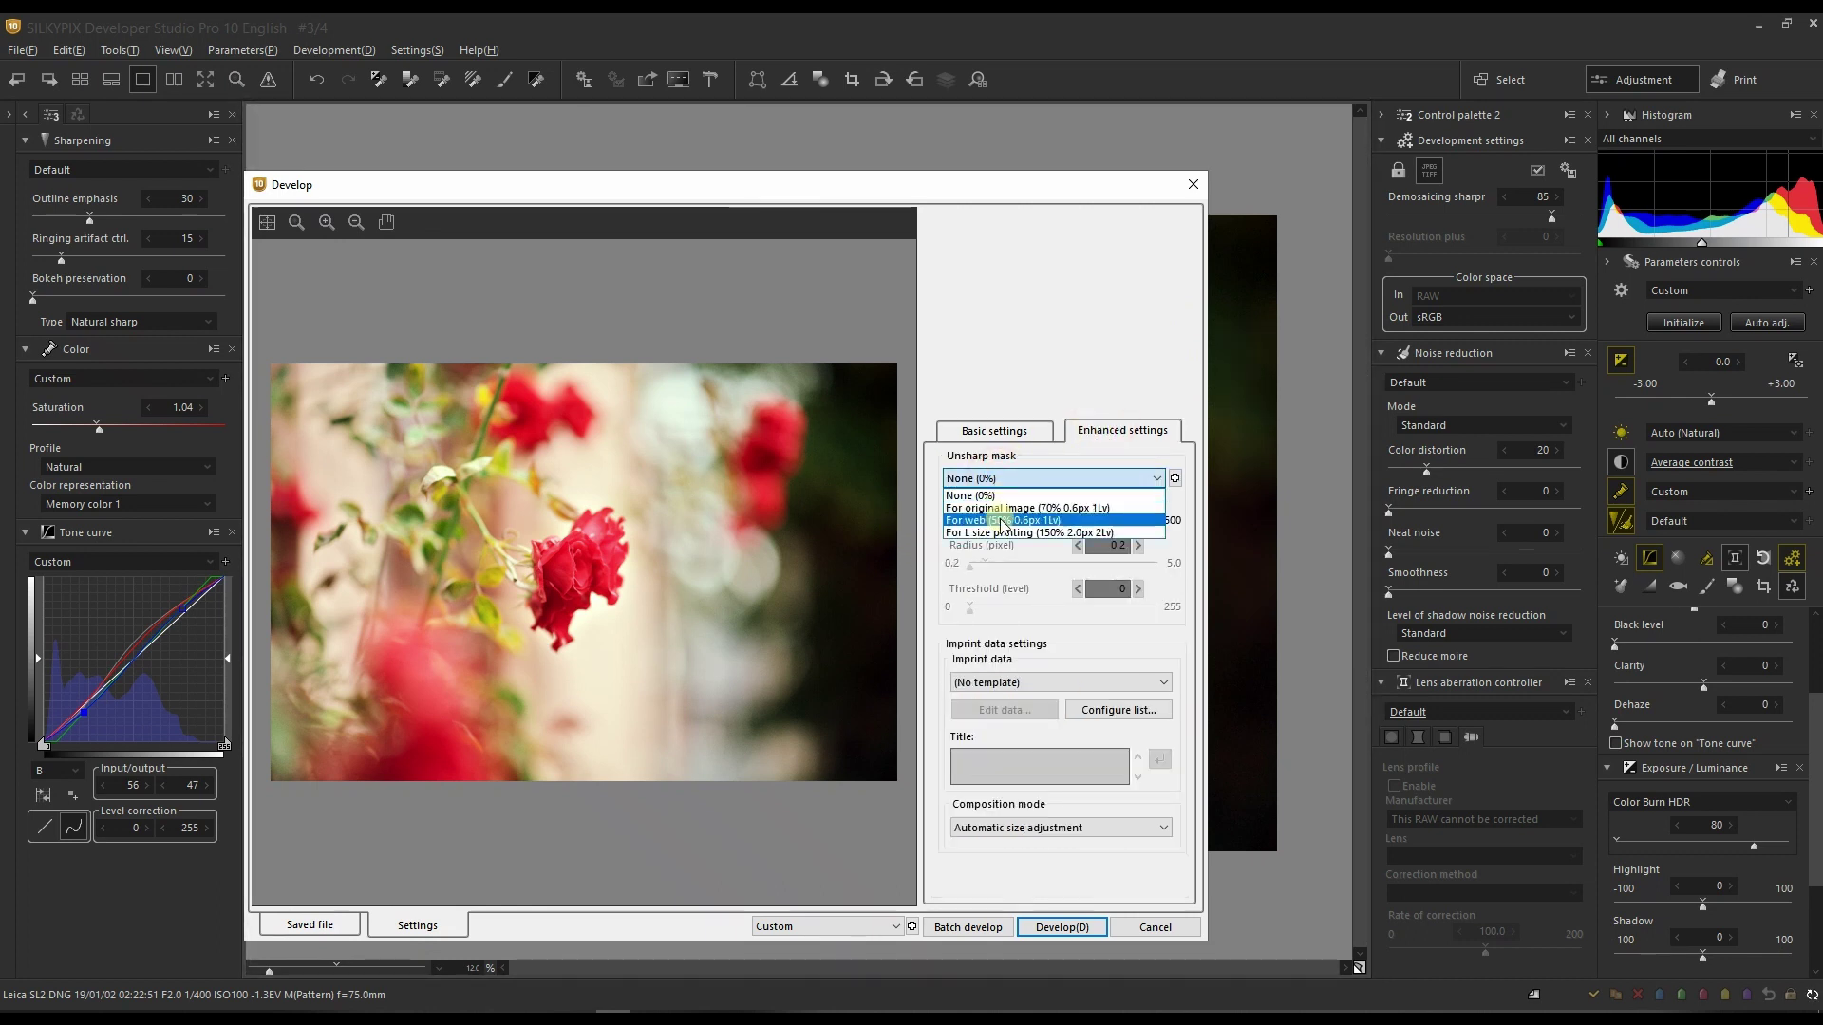
left_click(1003, 521)
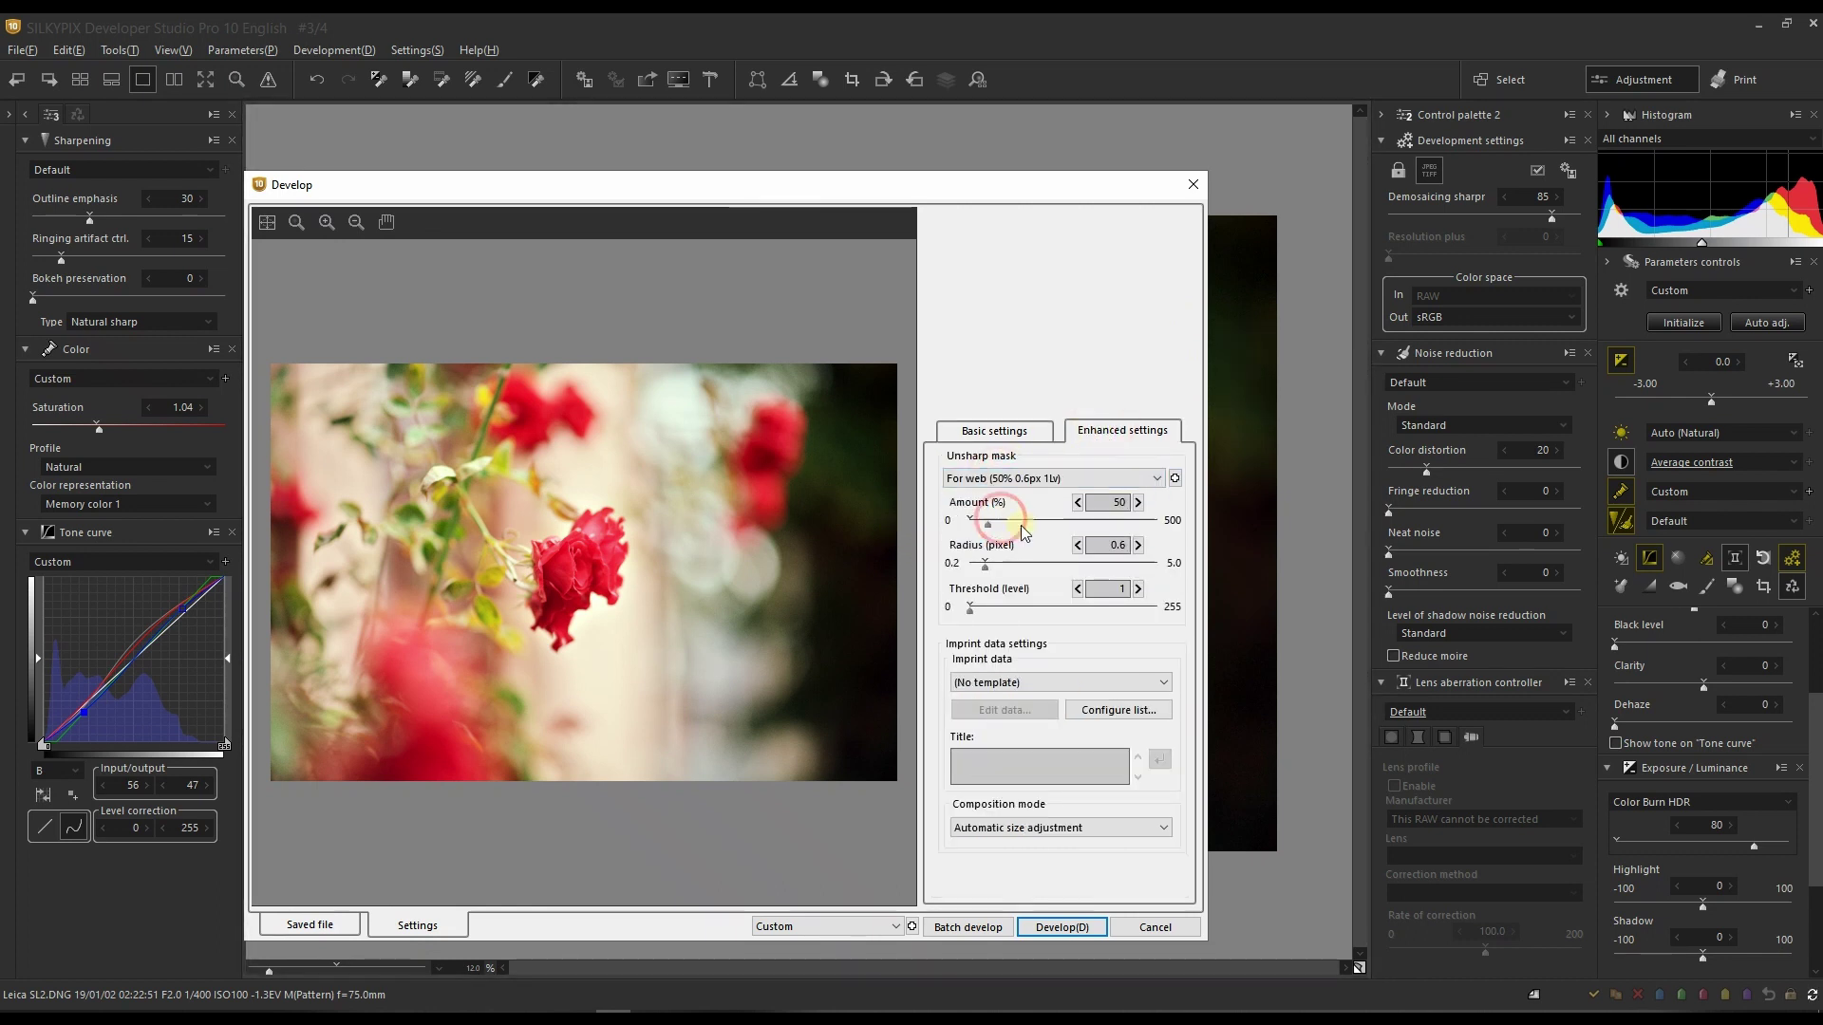
left_click(1057, 929)
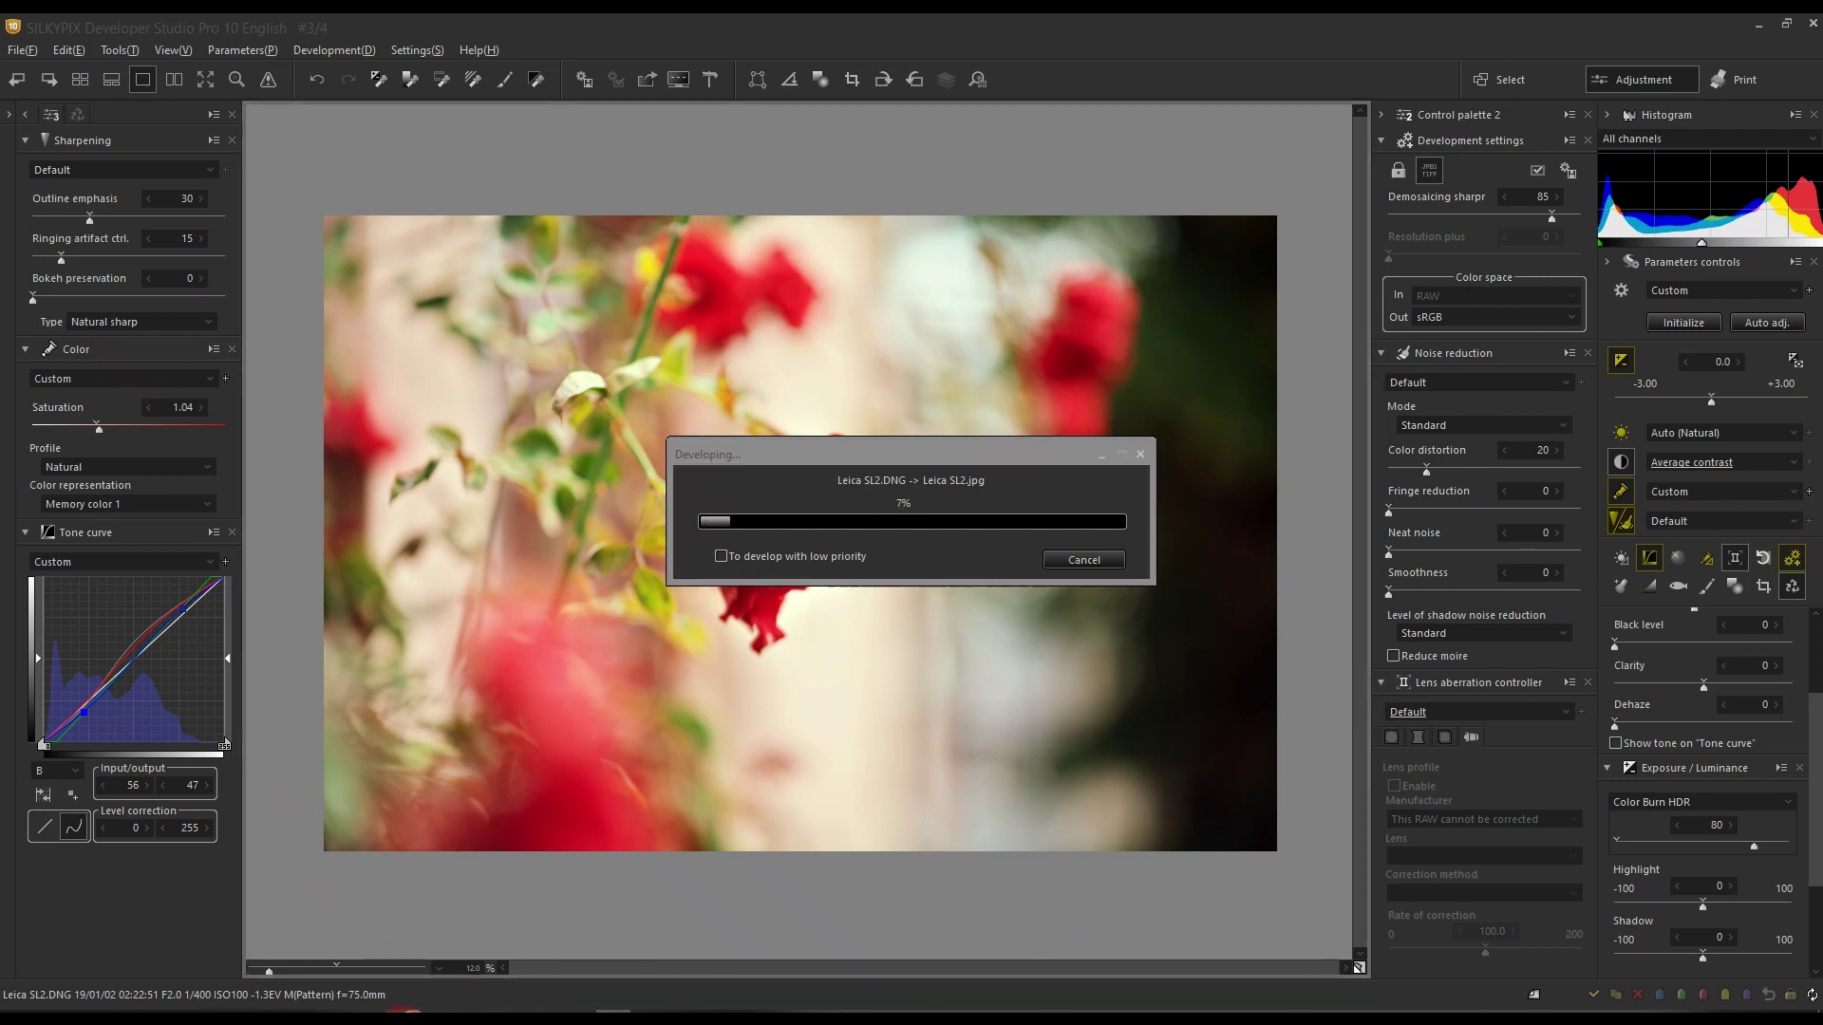
Browse to K:\FREE RAW\leica in File Explorer to find the exported Leica SL2.jpg beside its DNG.
key("super+e")
double_click(310, 366)
double_click(214, 318)
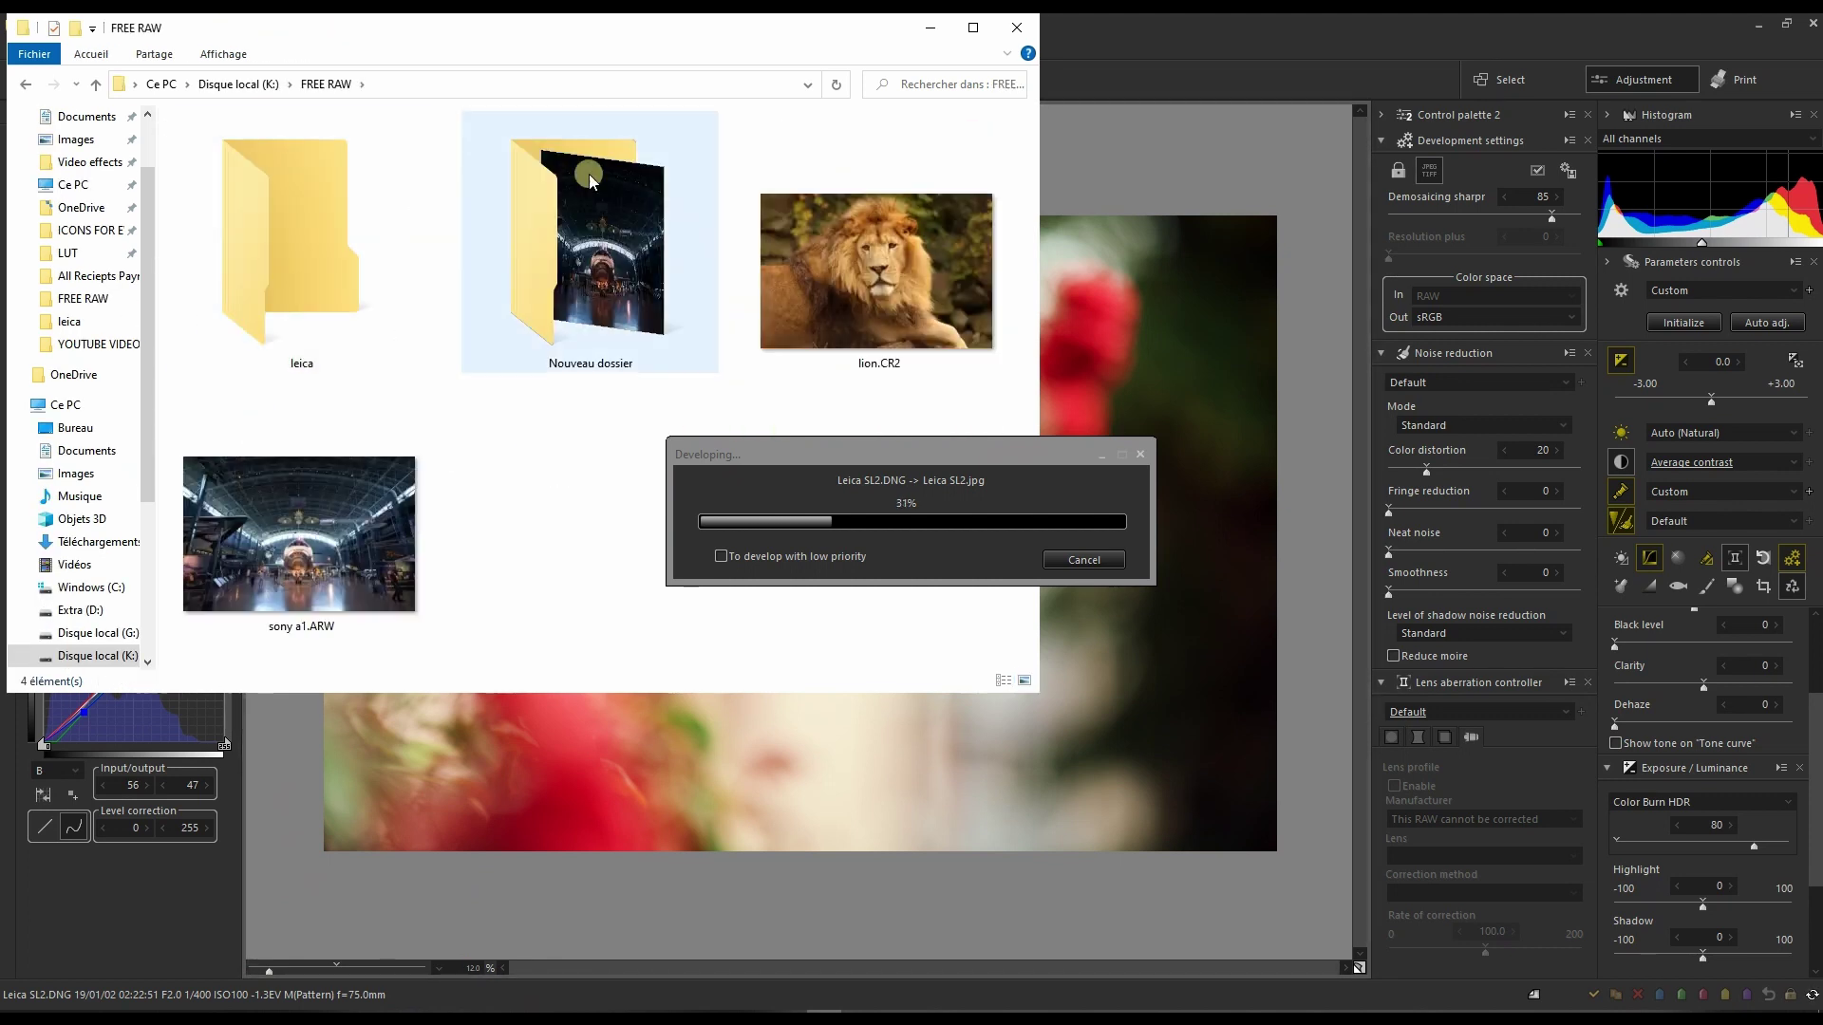
left_click(380, 246)
double_click(380, 247)
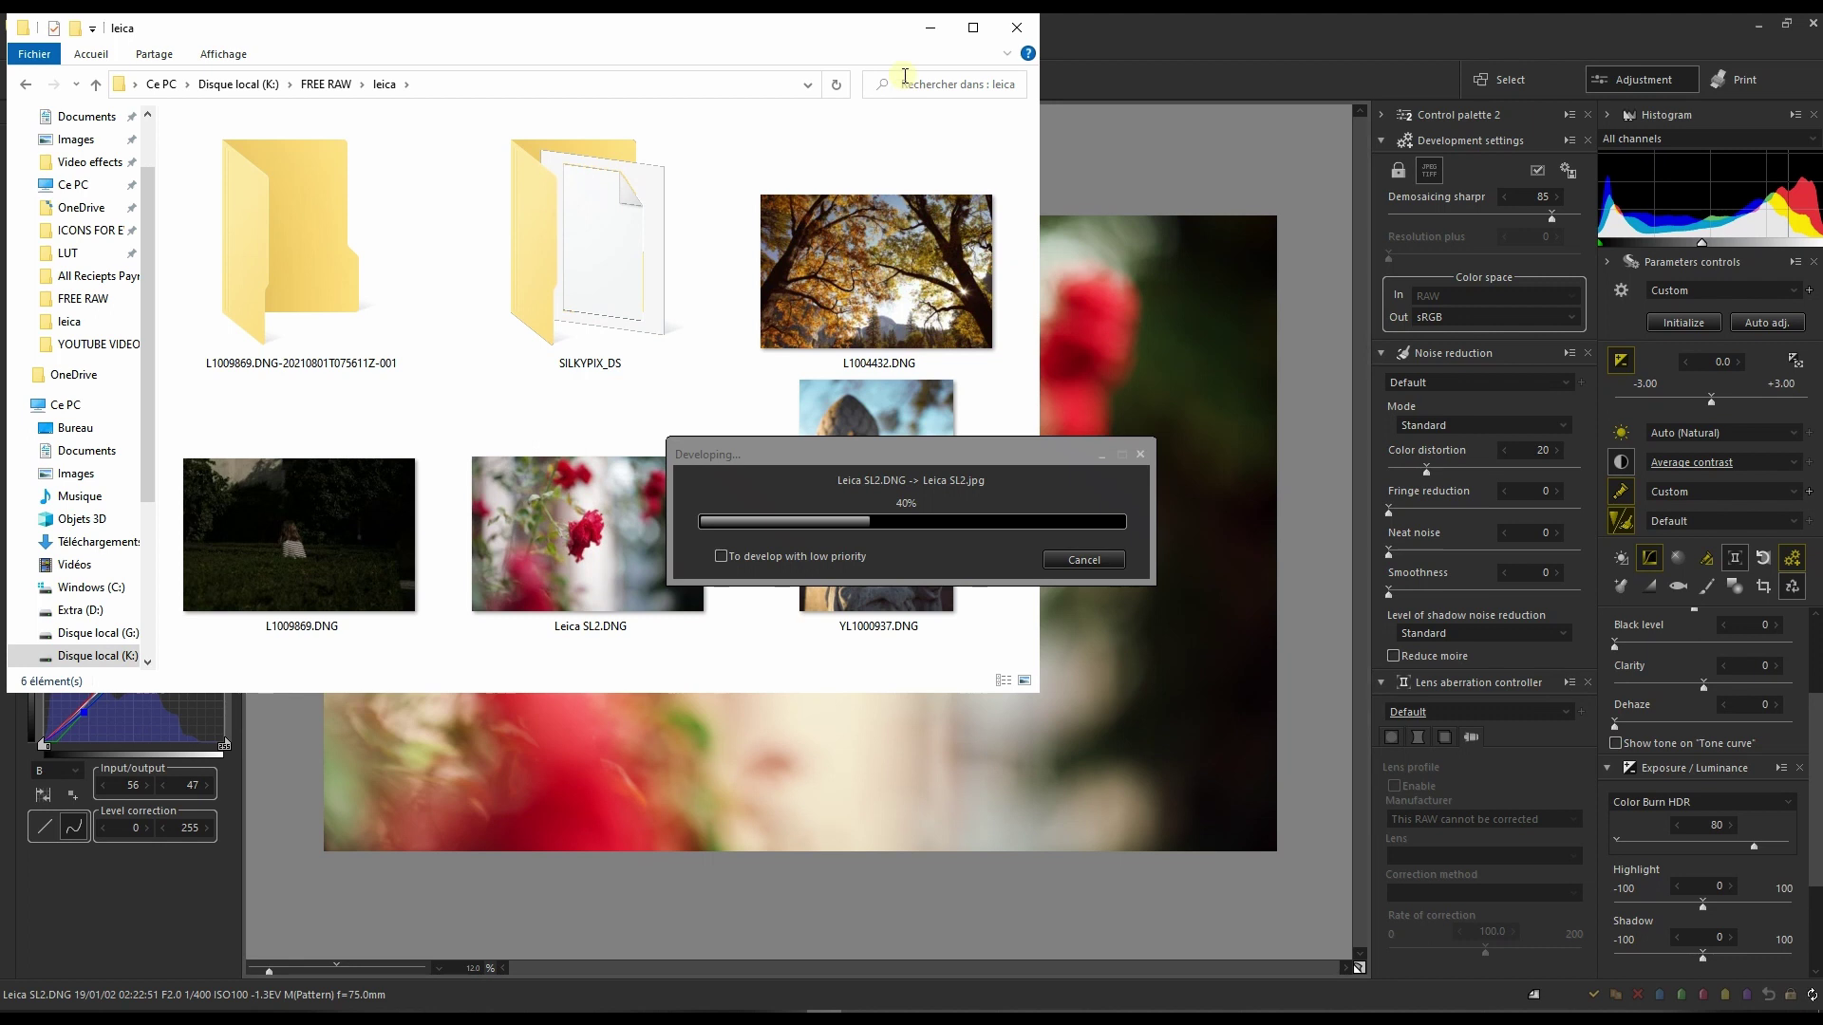
left_click(972, 30)
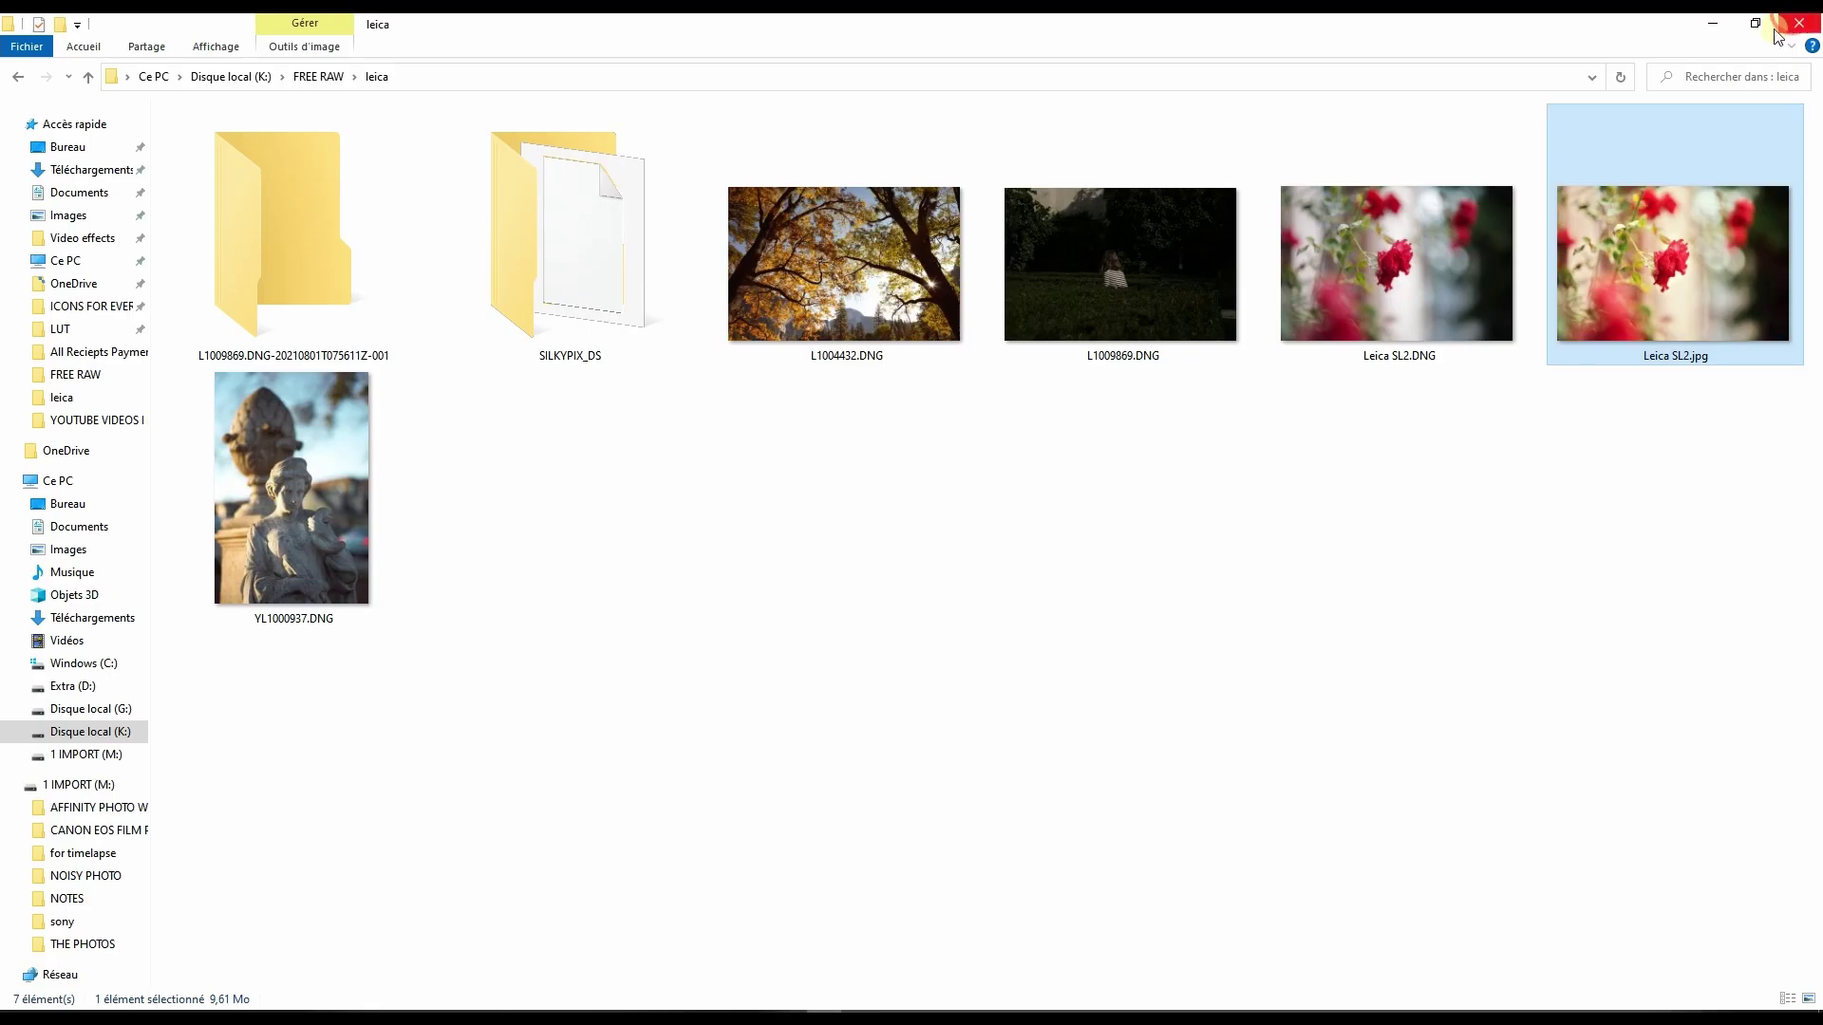
Back in SILKYPIX, show the rose in side-by-side before/after previews, centred on the flower.
left_click(1724, 23)
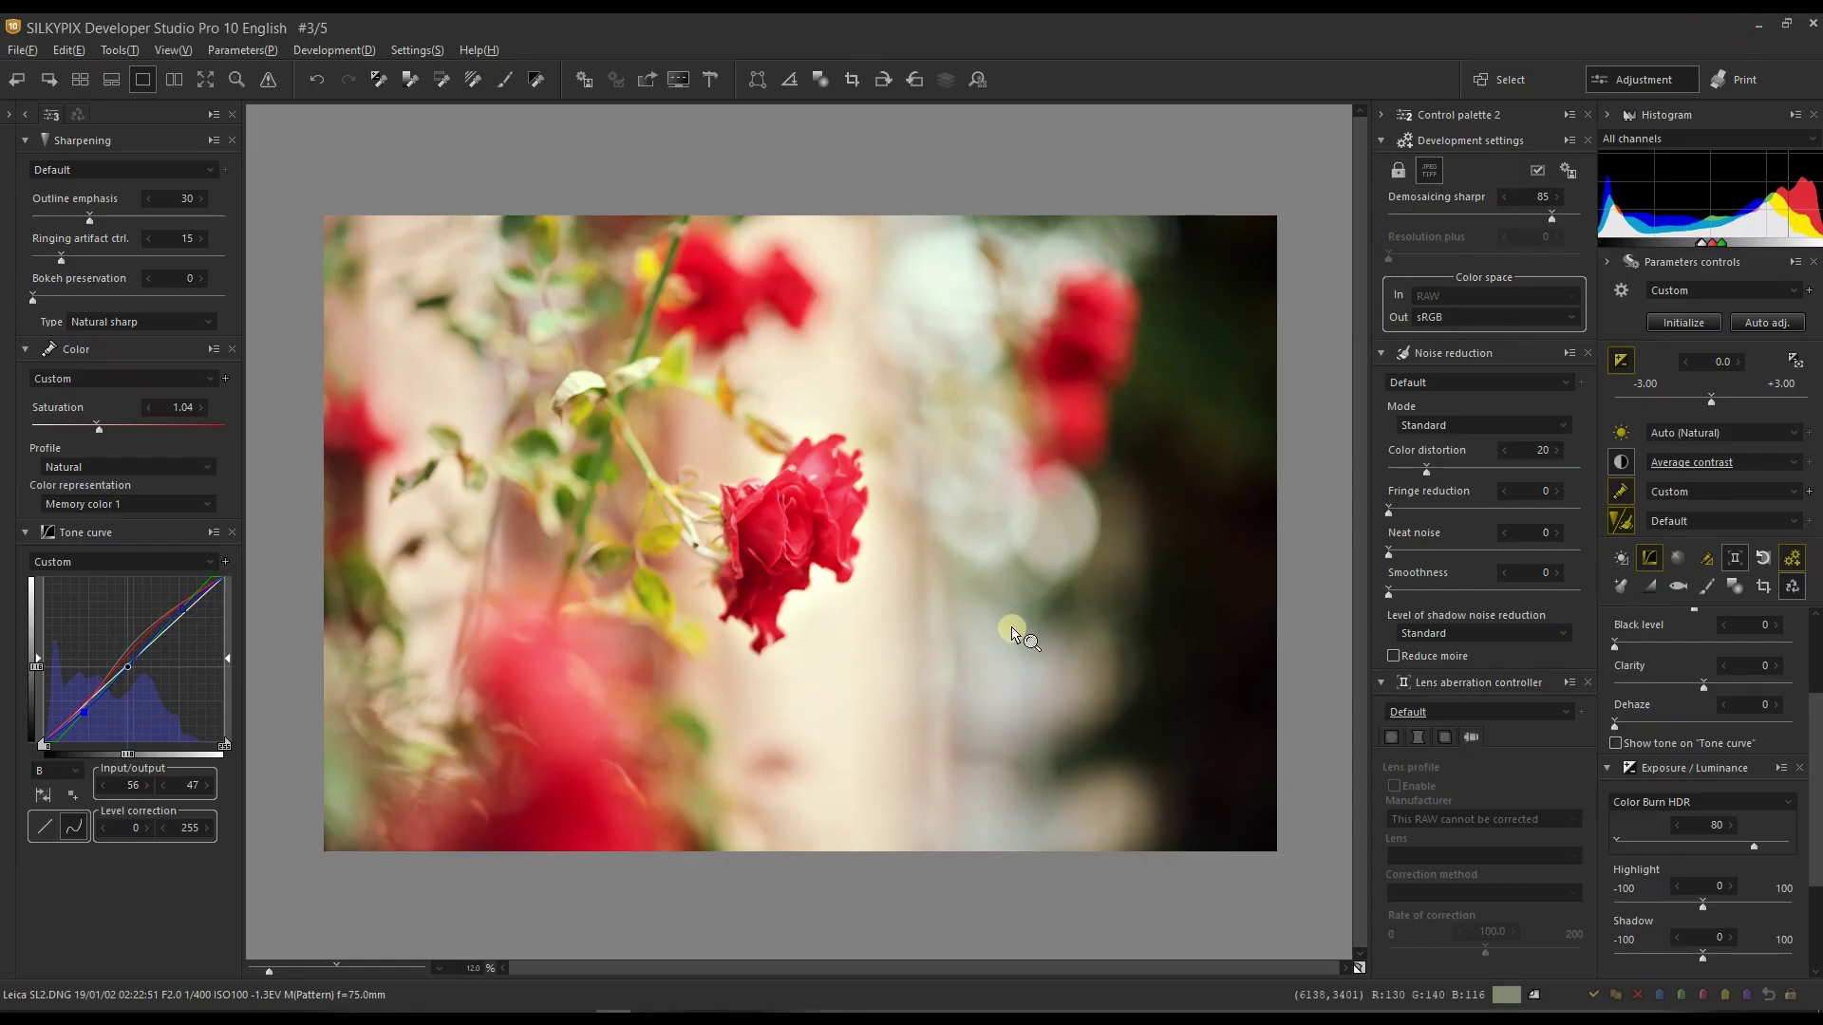
left_click(174, 81)
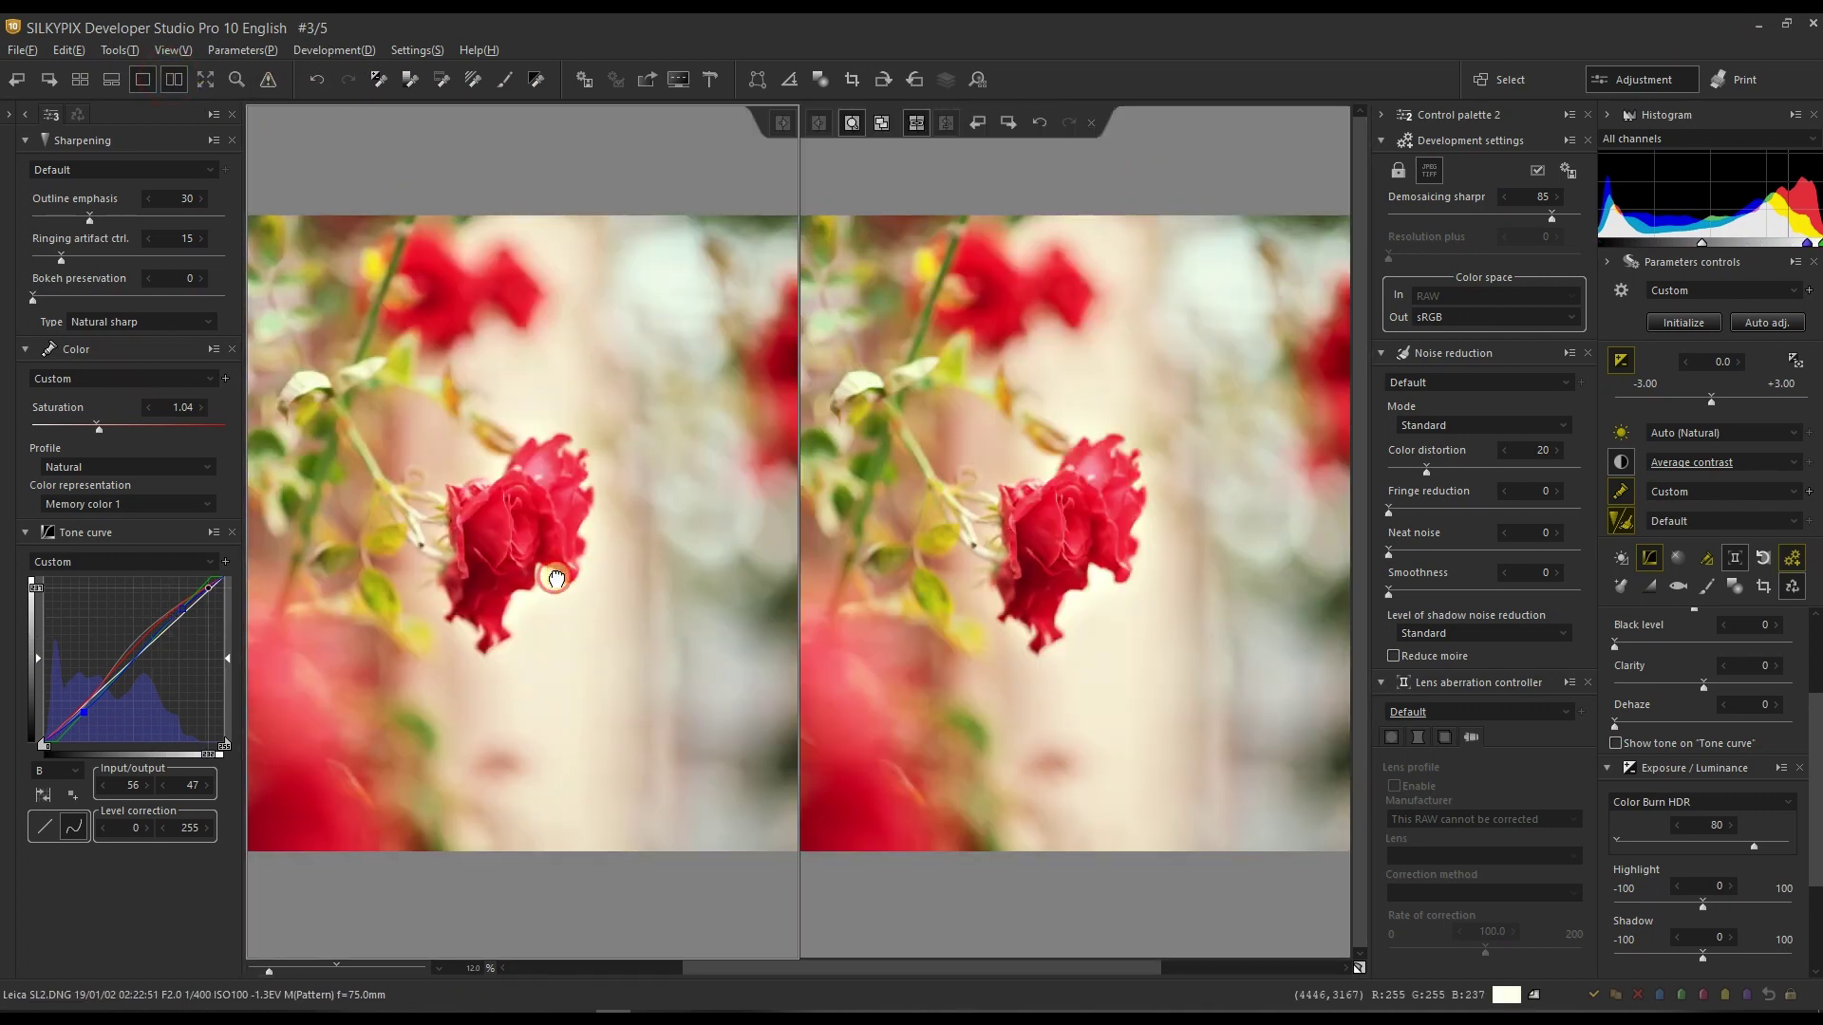
left_click_drag(565, 580, 624, 586)
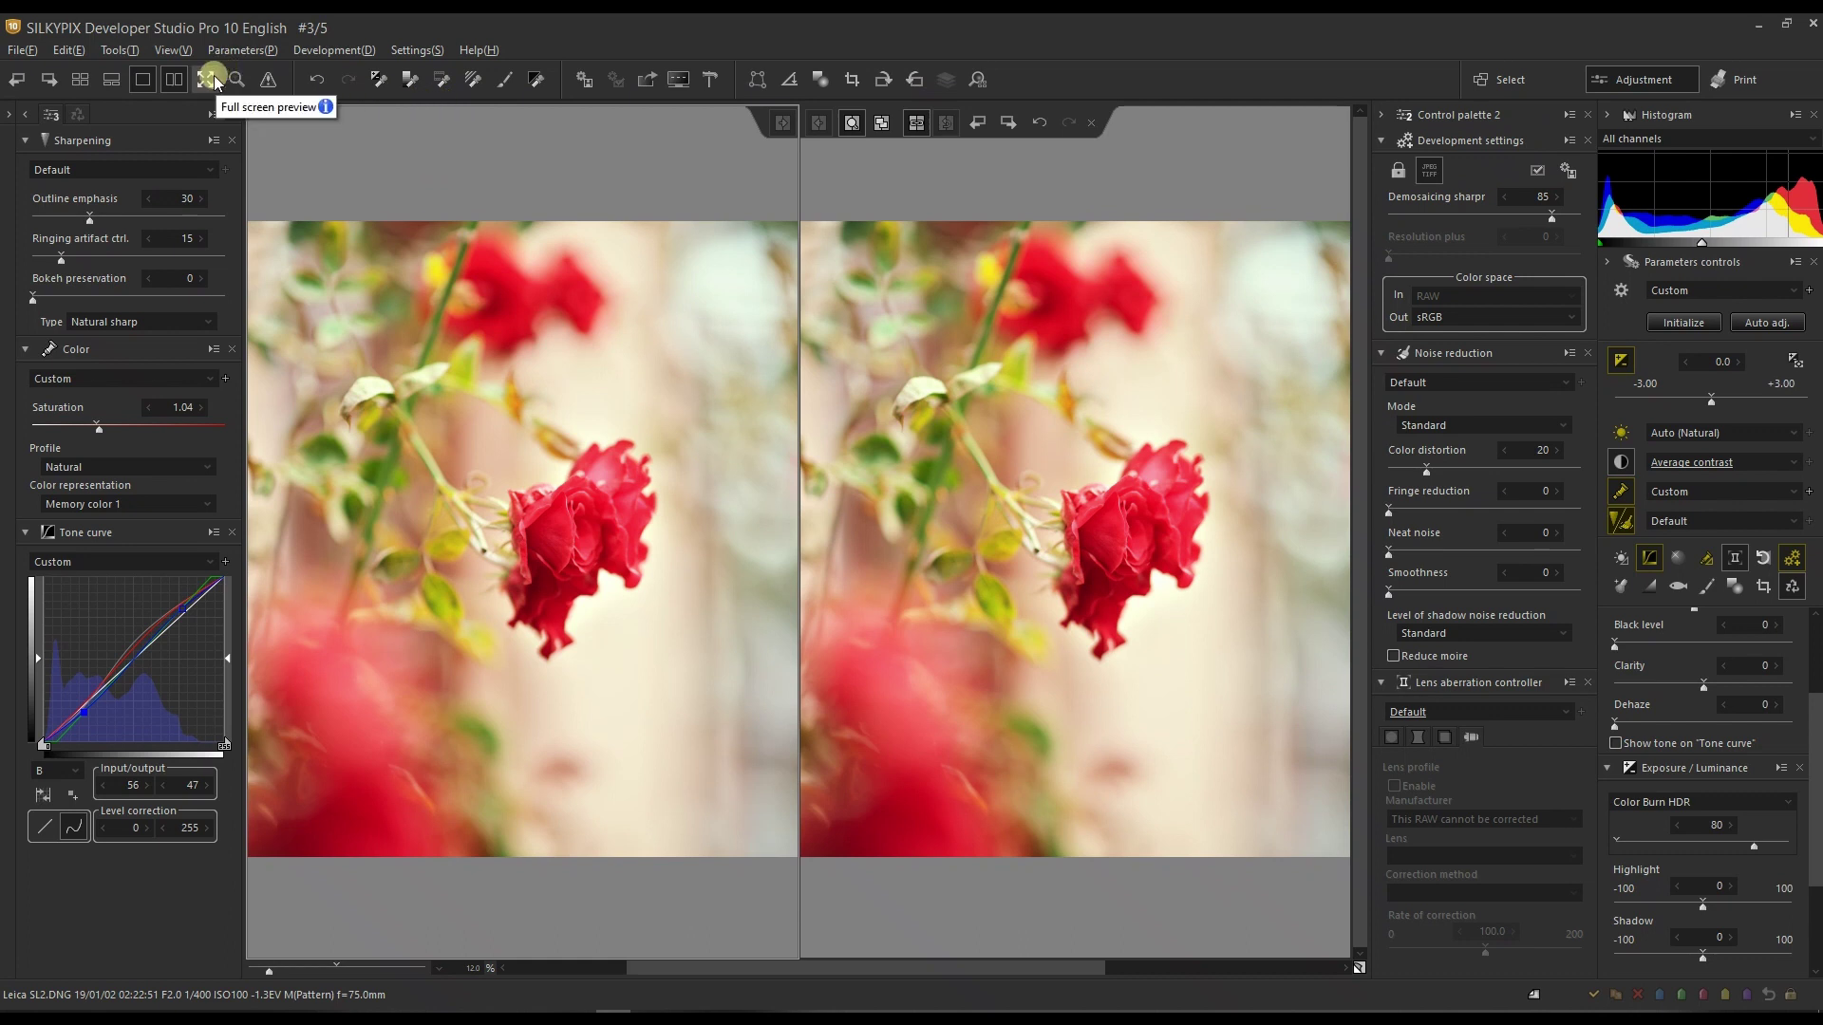
Reset the photo to the Default taste and show the comparison full screen.
left_click(1713, 292)
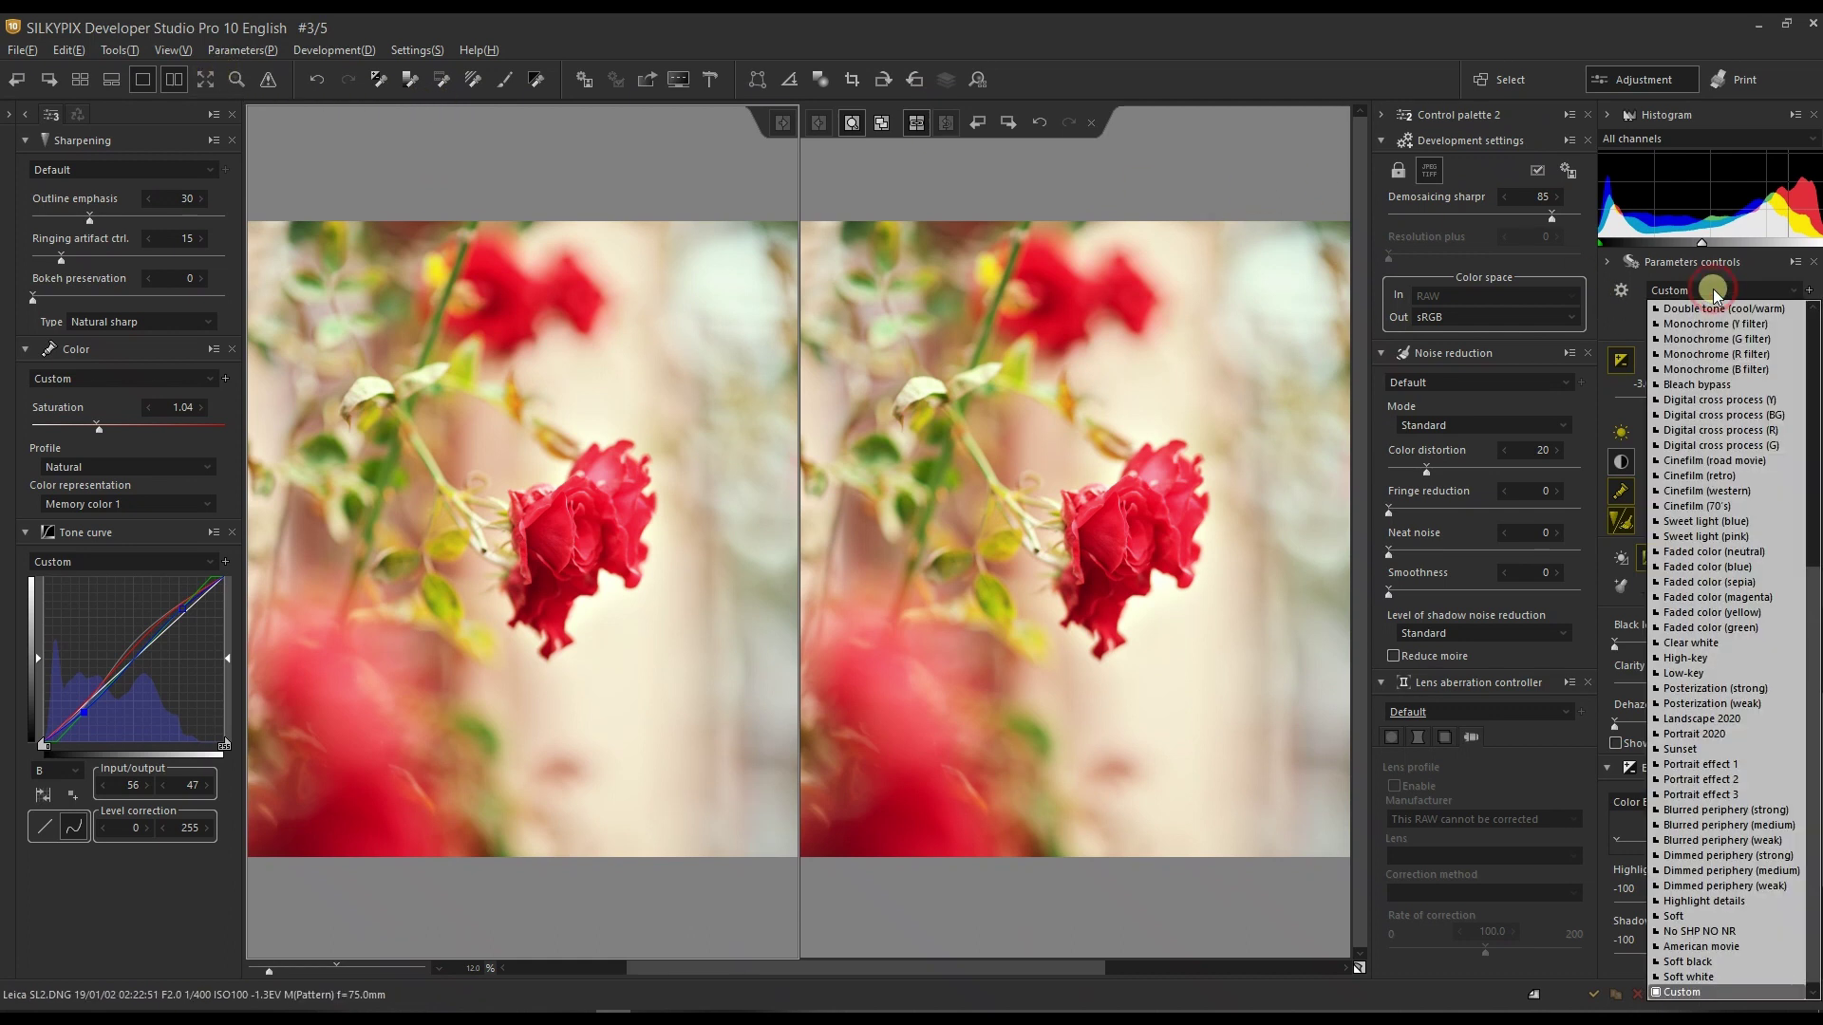
scroll(1721, 323, "up", 9)
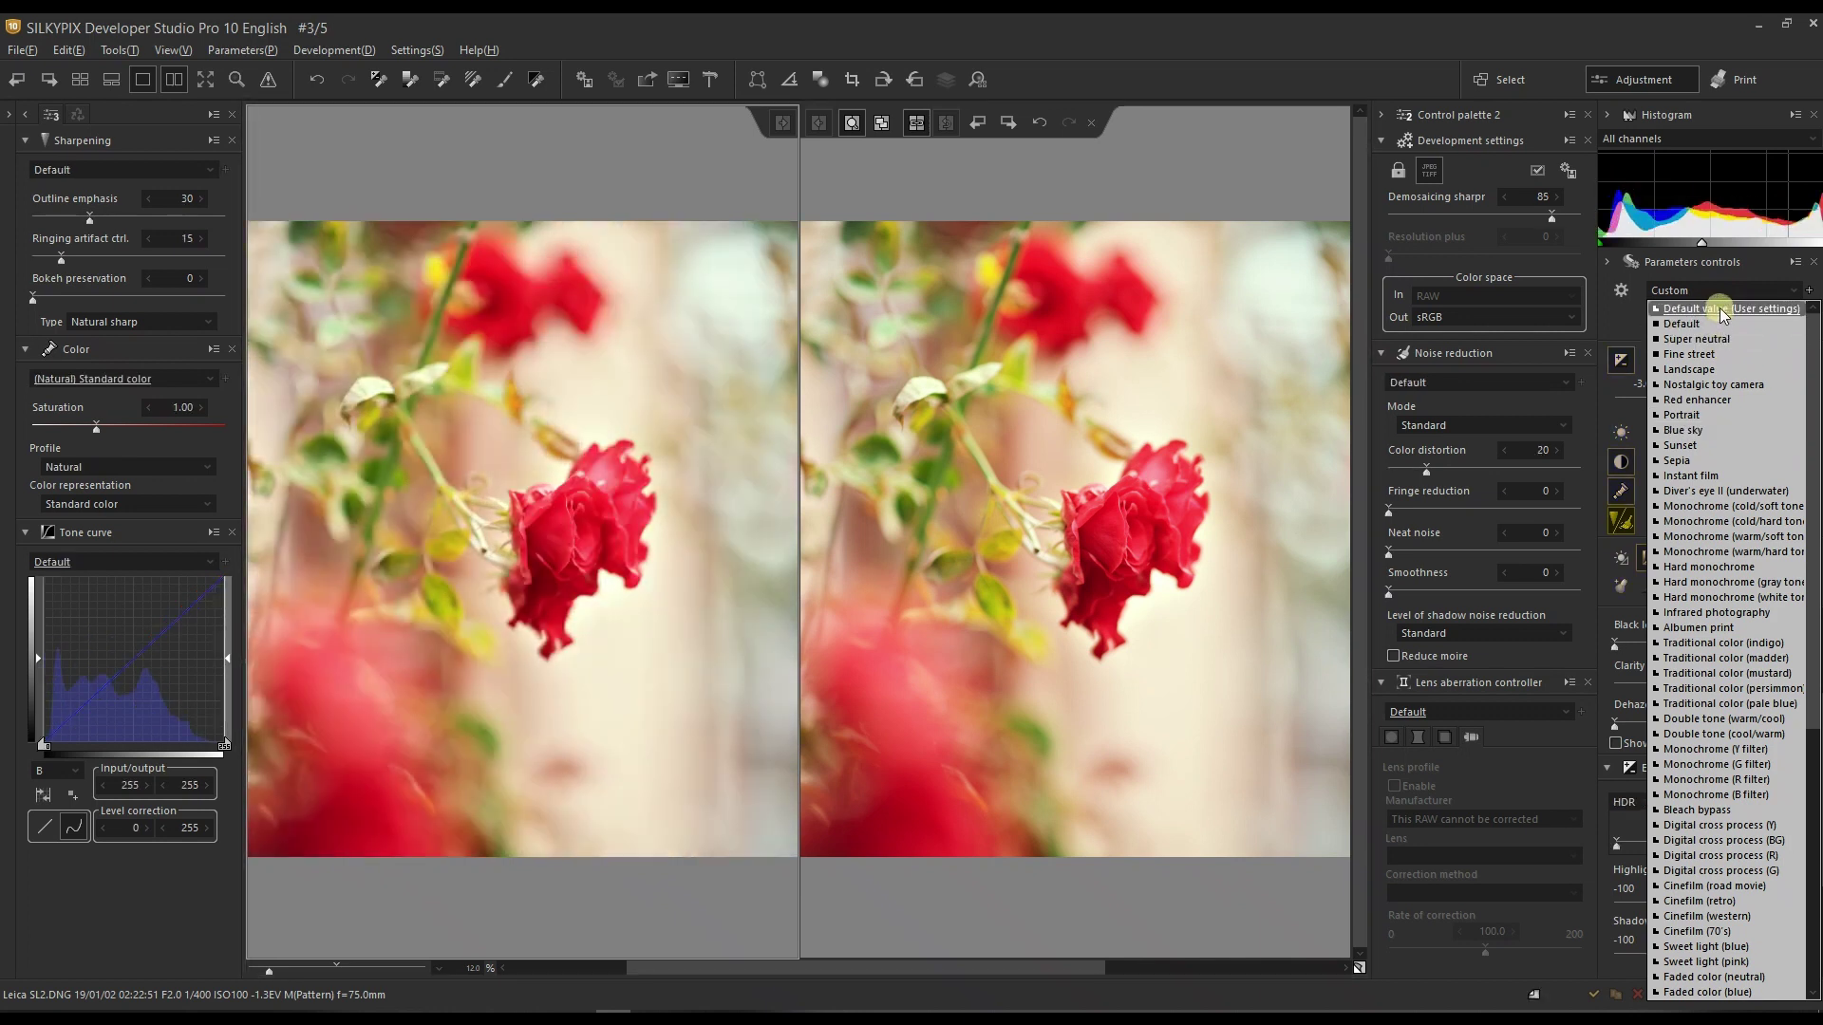
left_click(1718, 324)
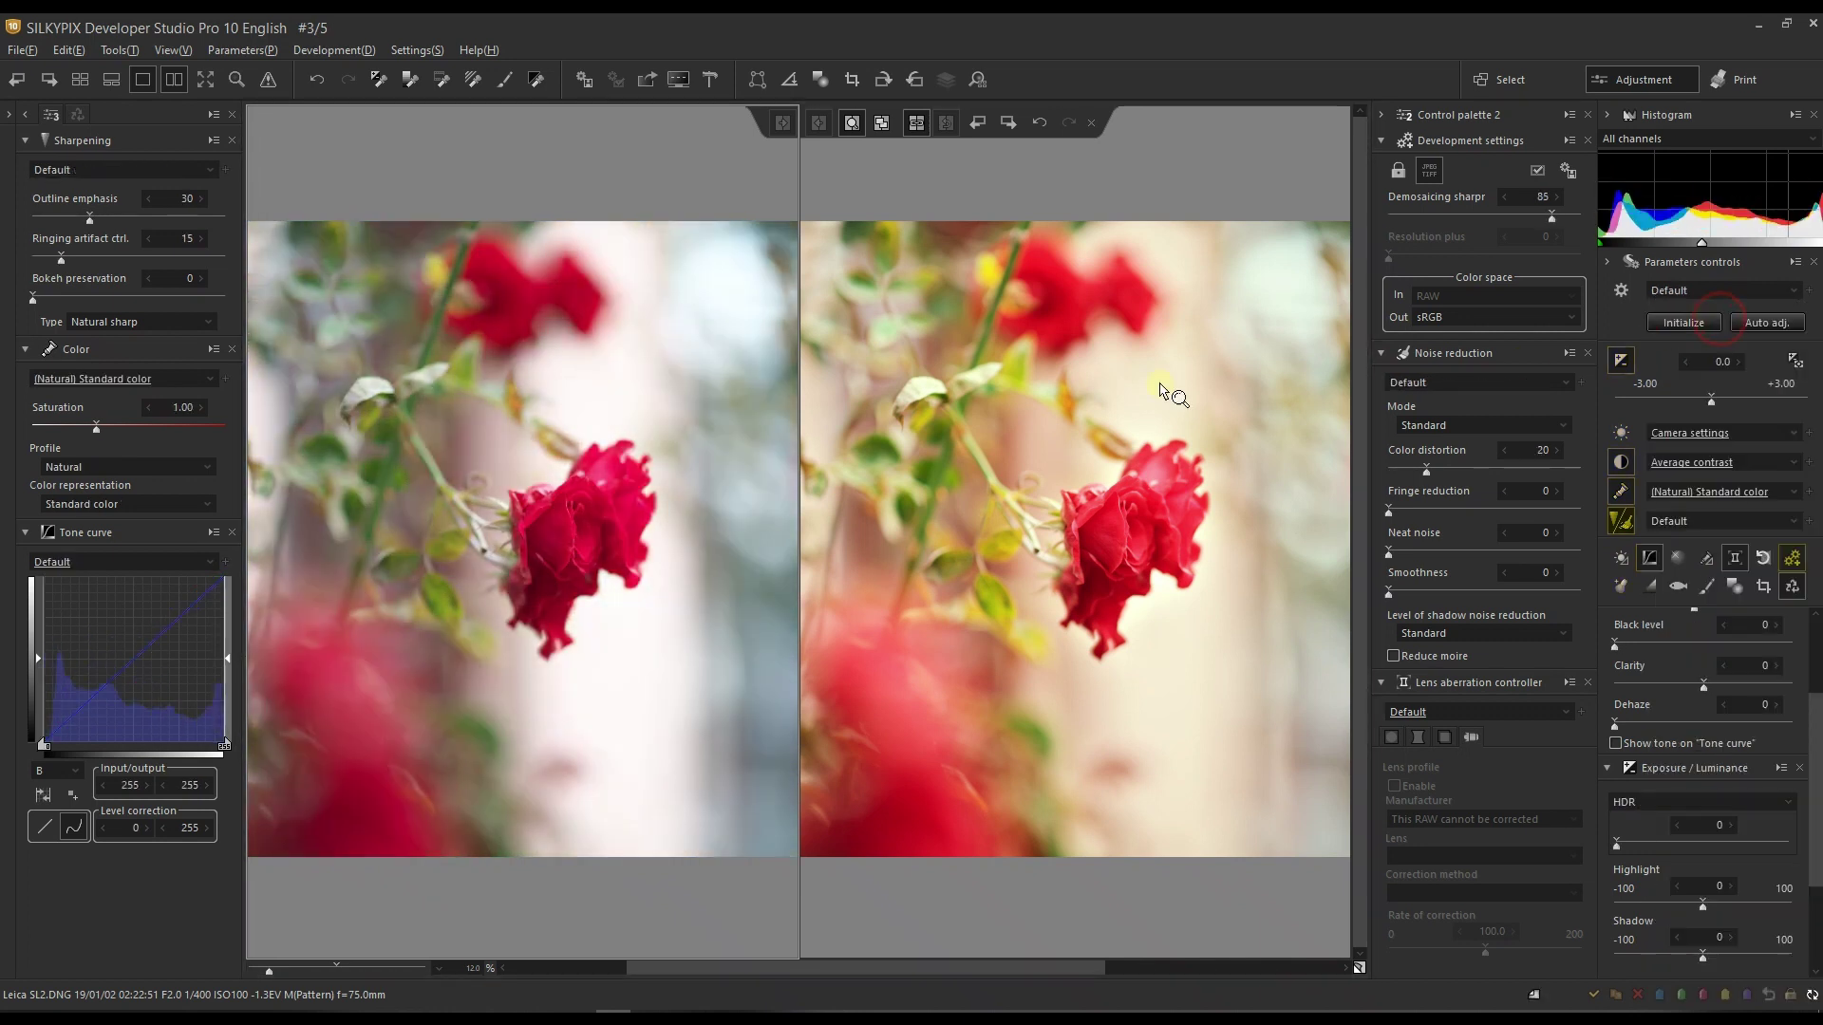
left_click(207, 80)
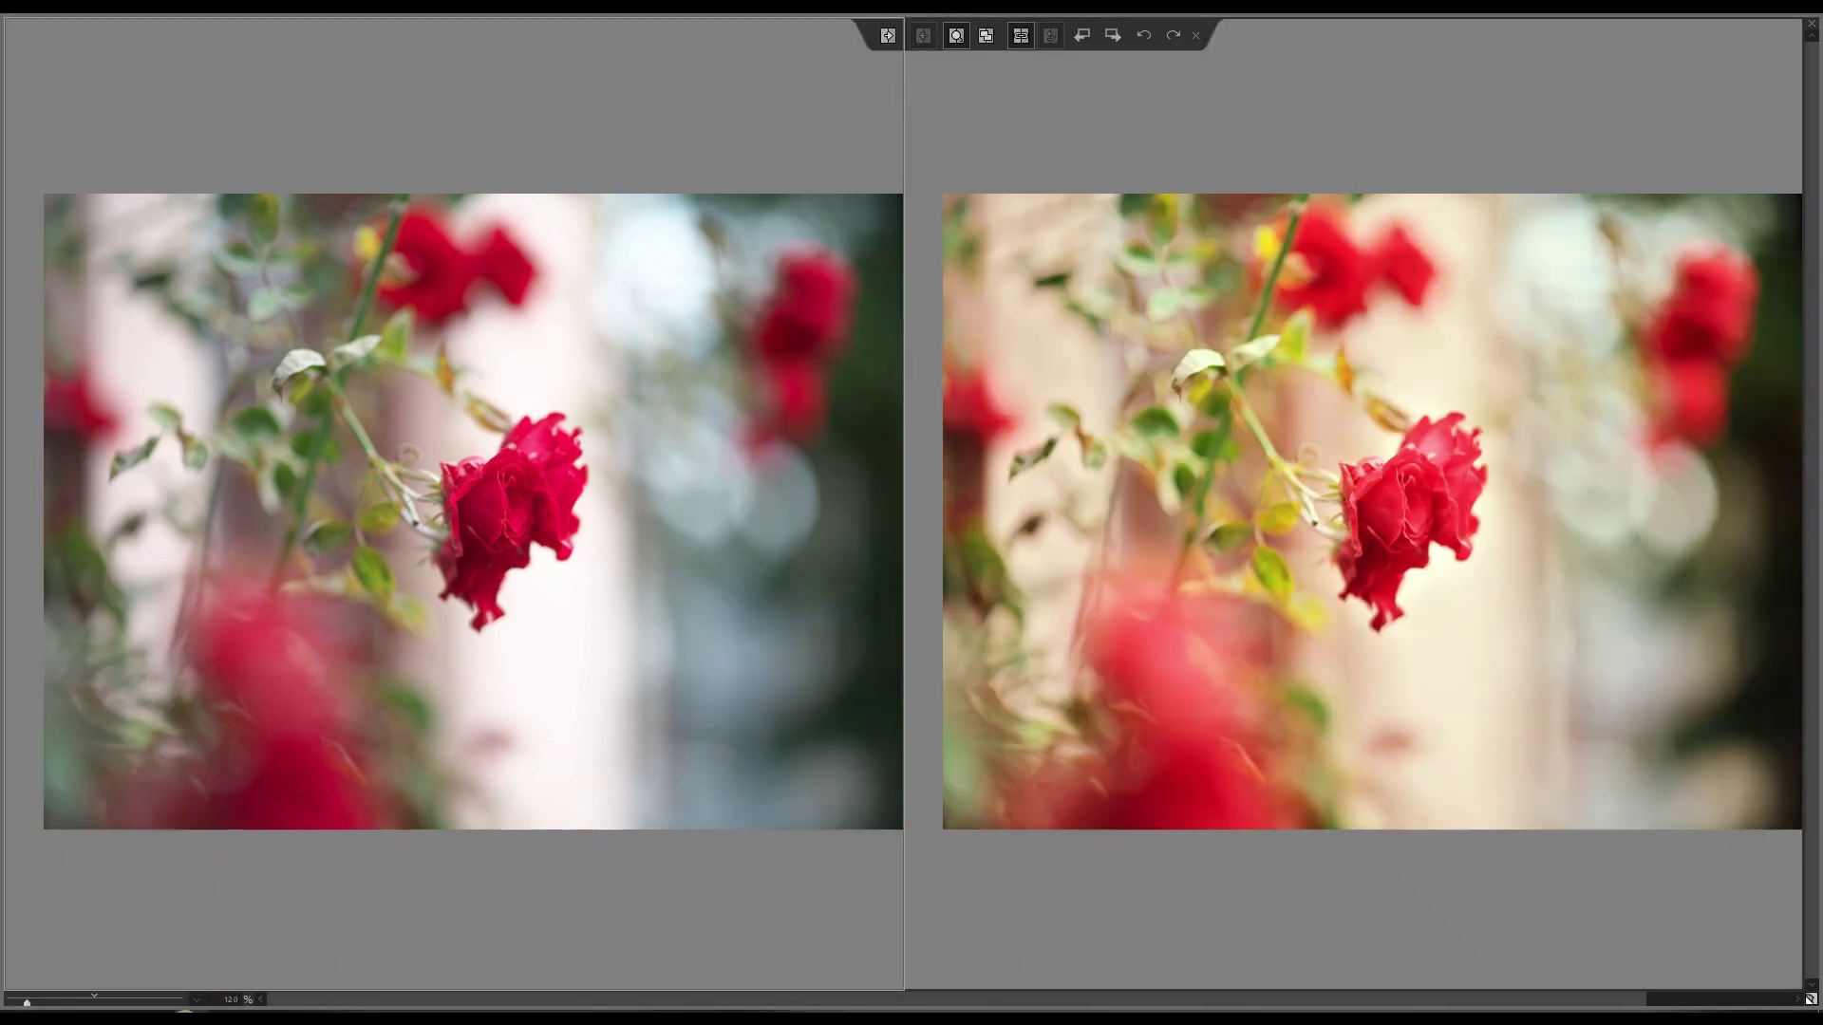
Zoom the full-screen comparison to about 28% and pan both previews onto the main rose.
left_click_drag(26, 1002, 52, 1005)
left_click_drag(317, 622, 421, 658)
left_click_drag(1159, 765, 1151, 638)
left_click_drag(489, 474, 586, 661)
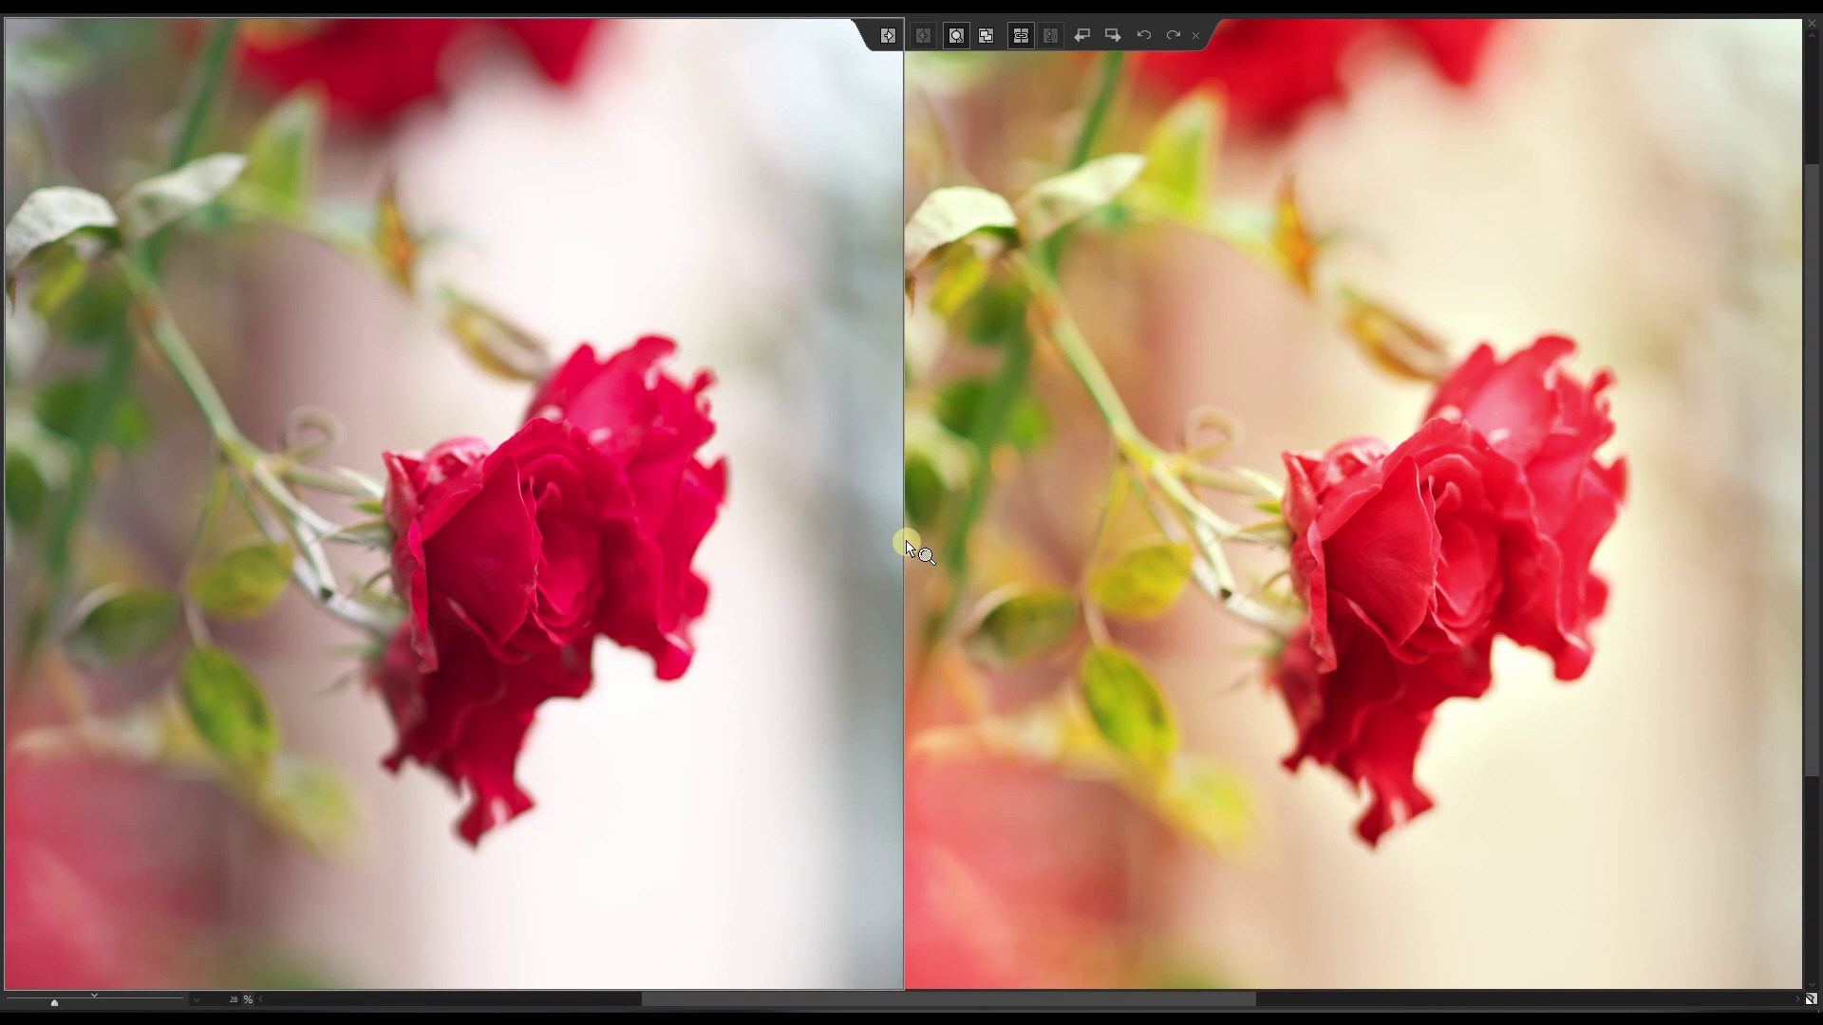
Exit the full-screen comparison and switch to File Explorer's leica folder.
key("Escape")
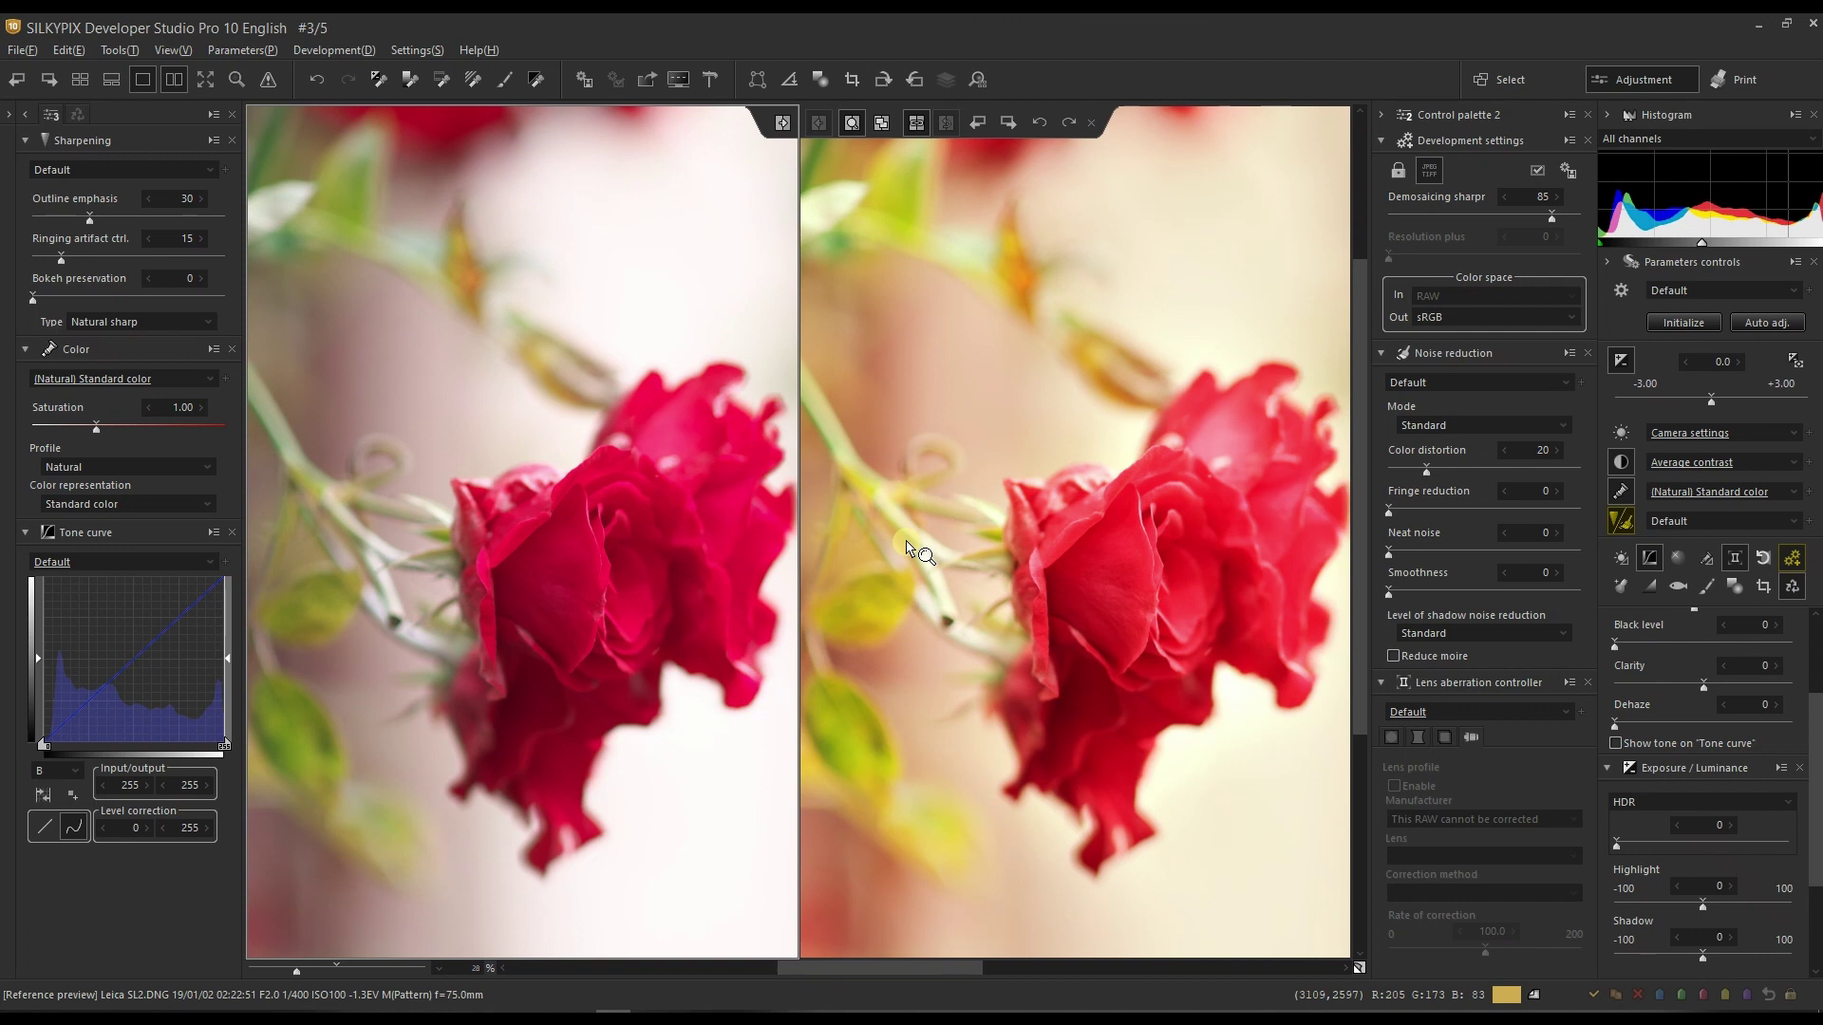
key("alt+Tab")
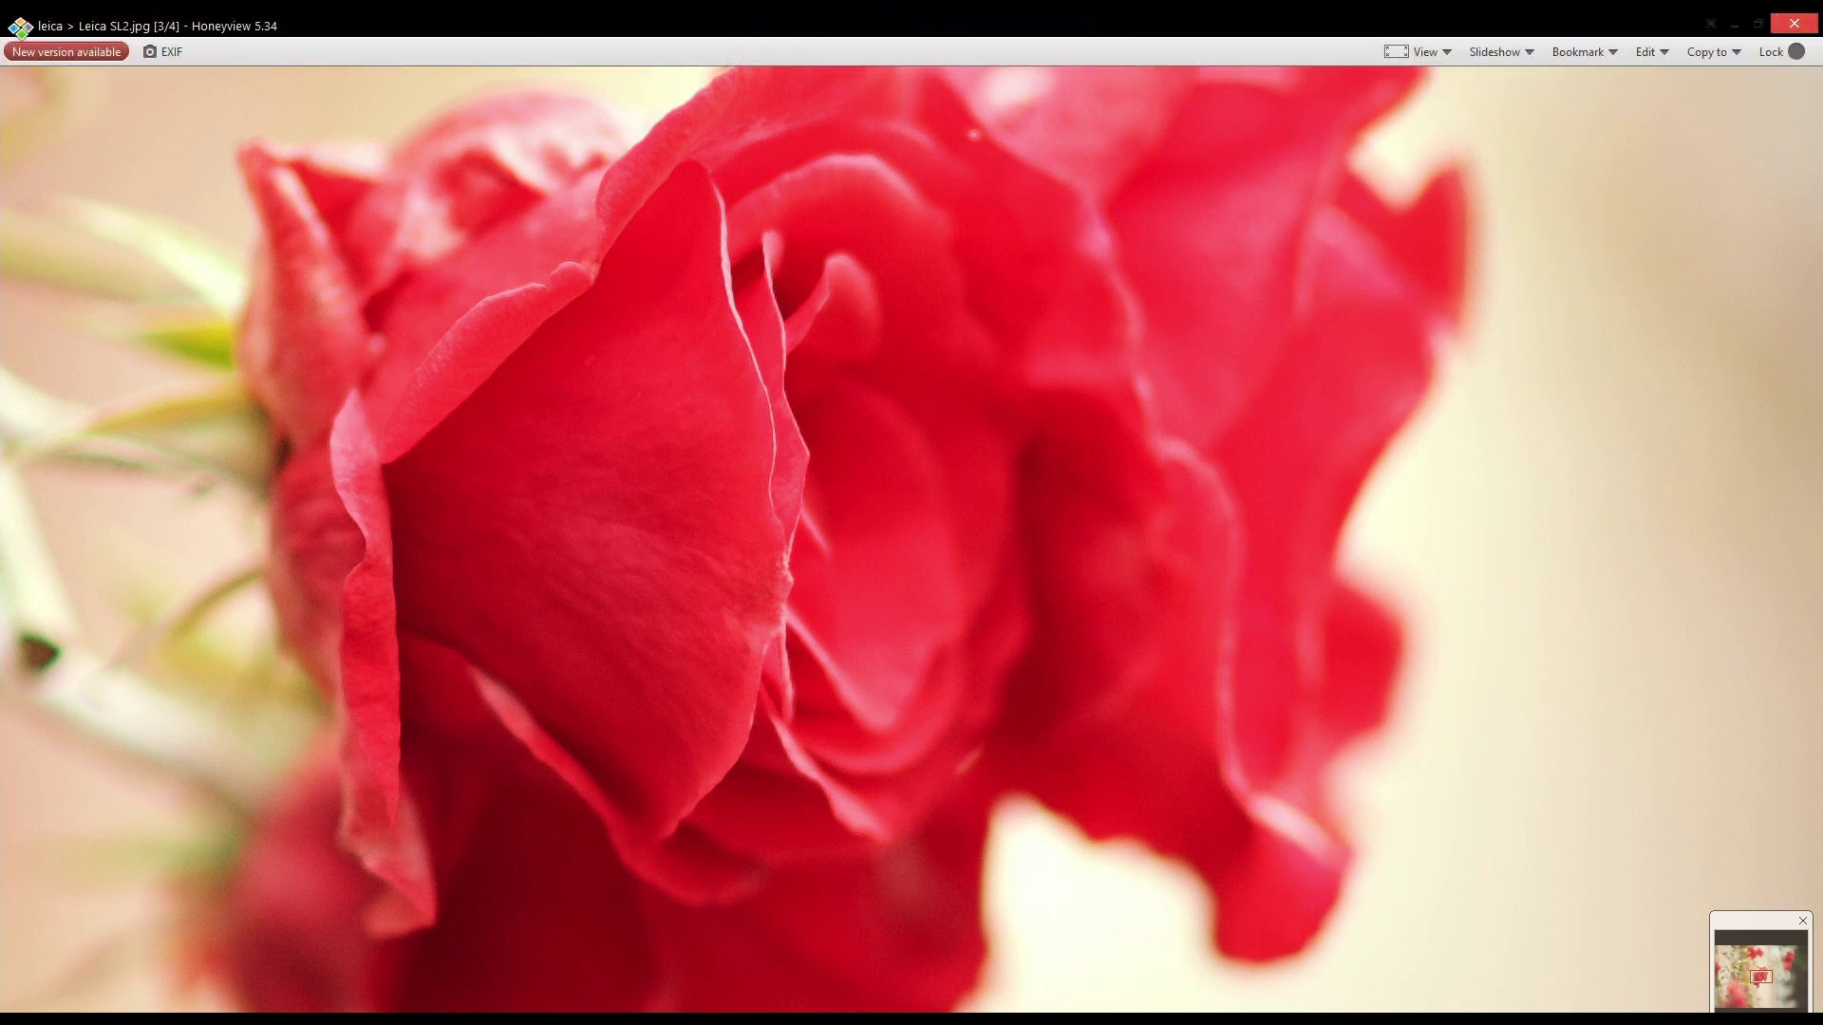
Close Honeyview and return to the rose comparison in SILKYPIX.
left_click(1795, 23)
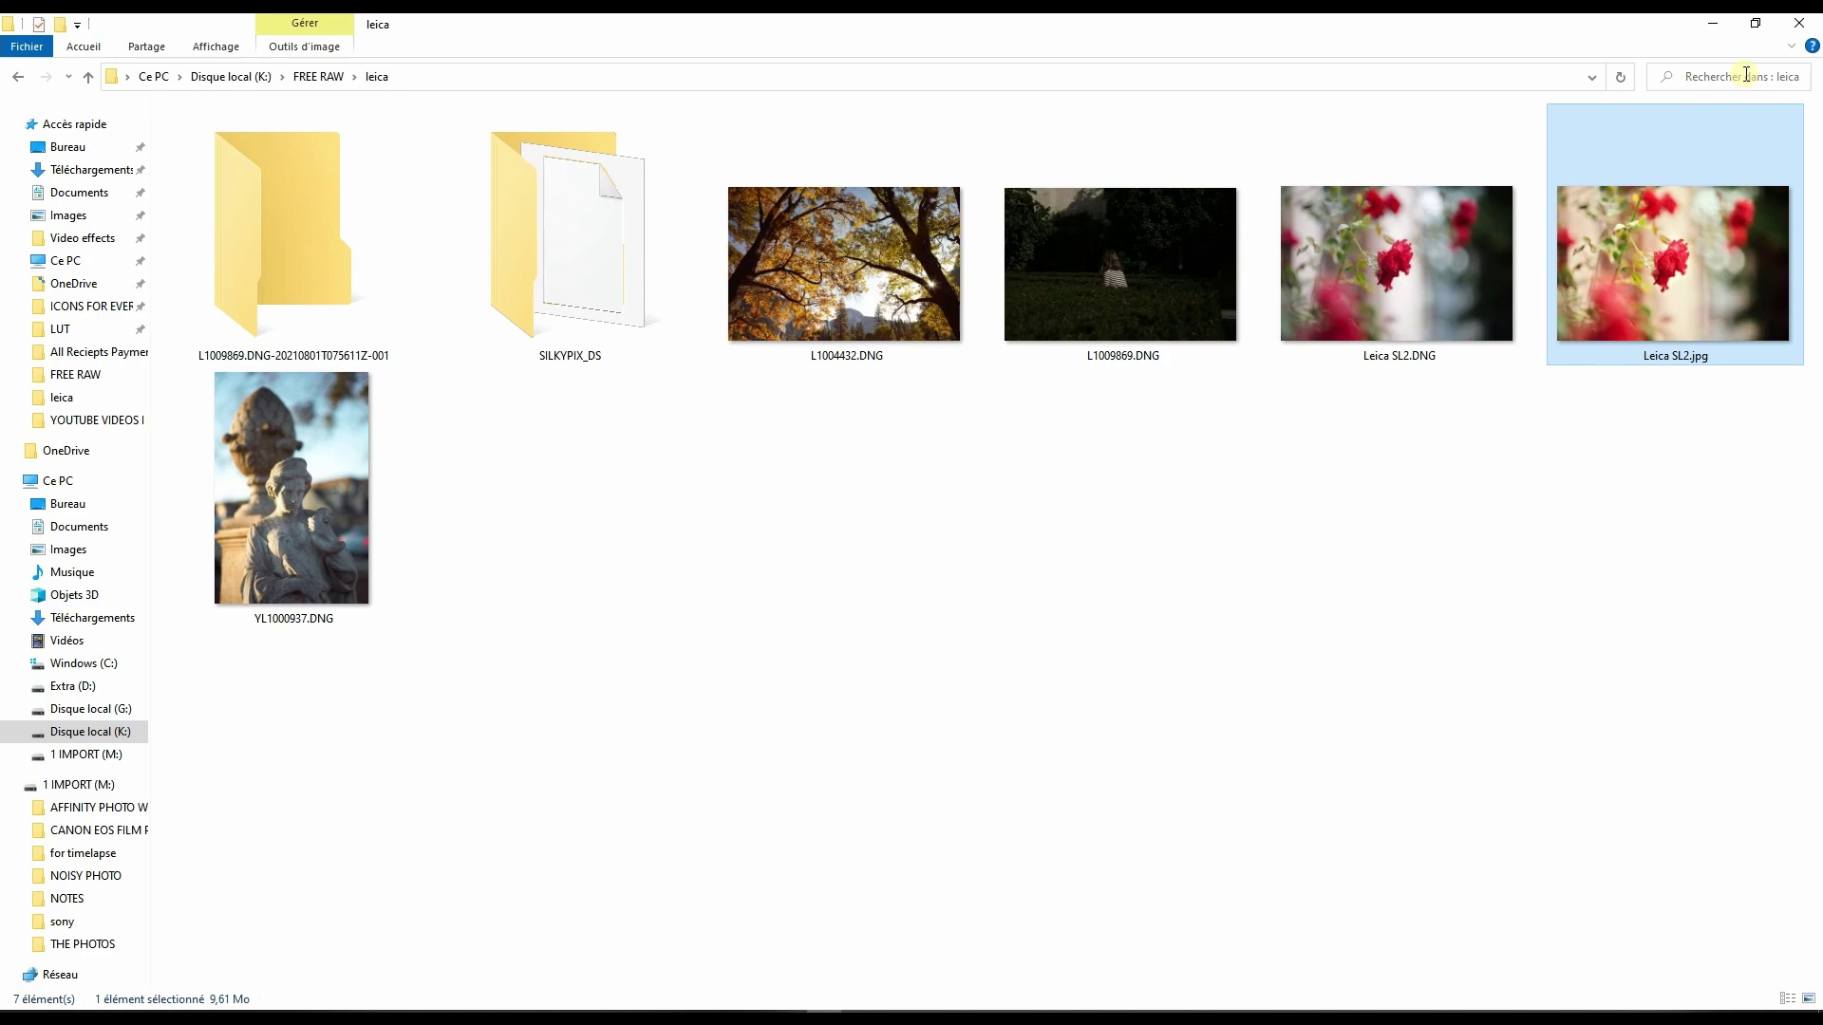
left_click(1716, 22)
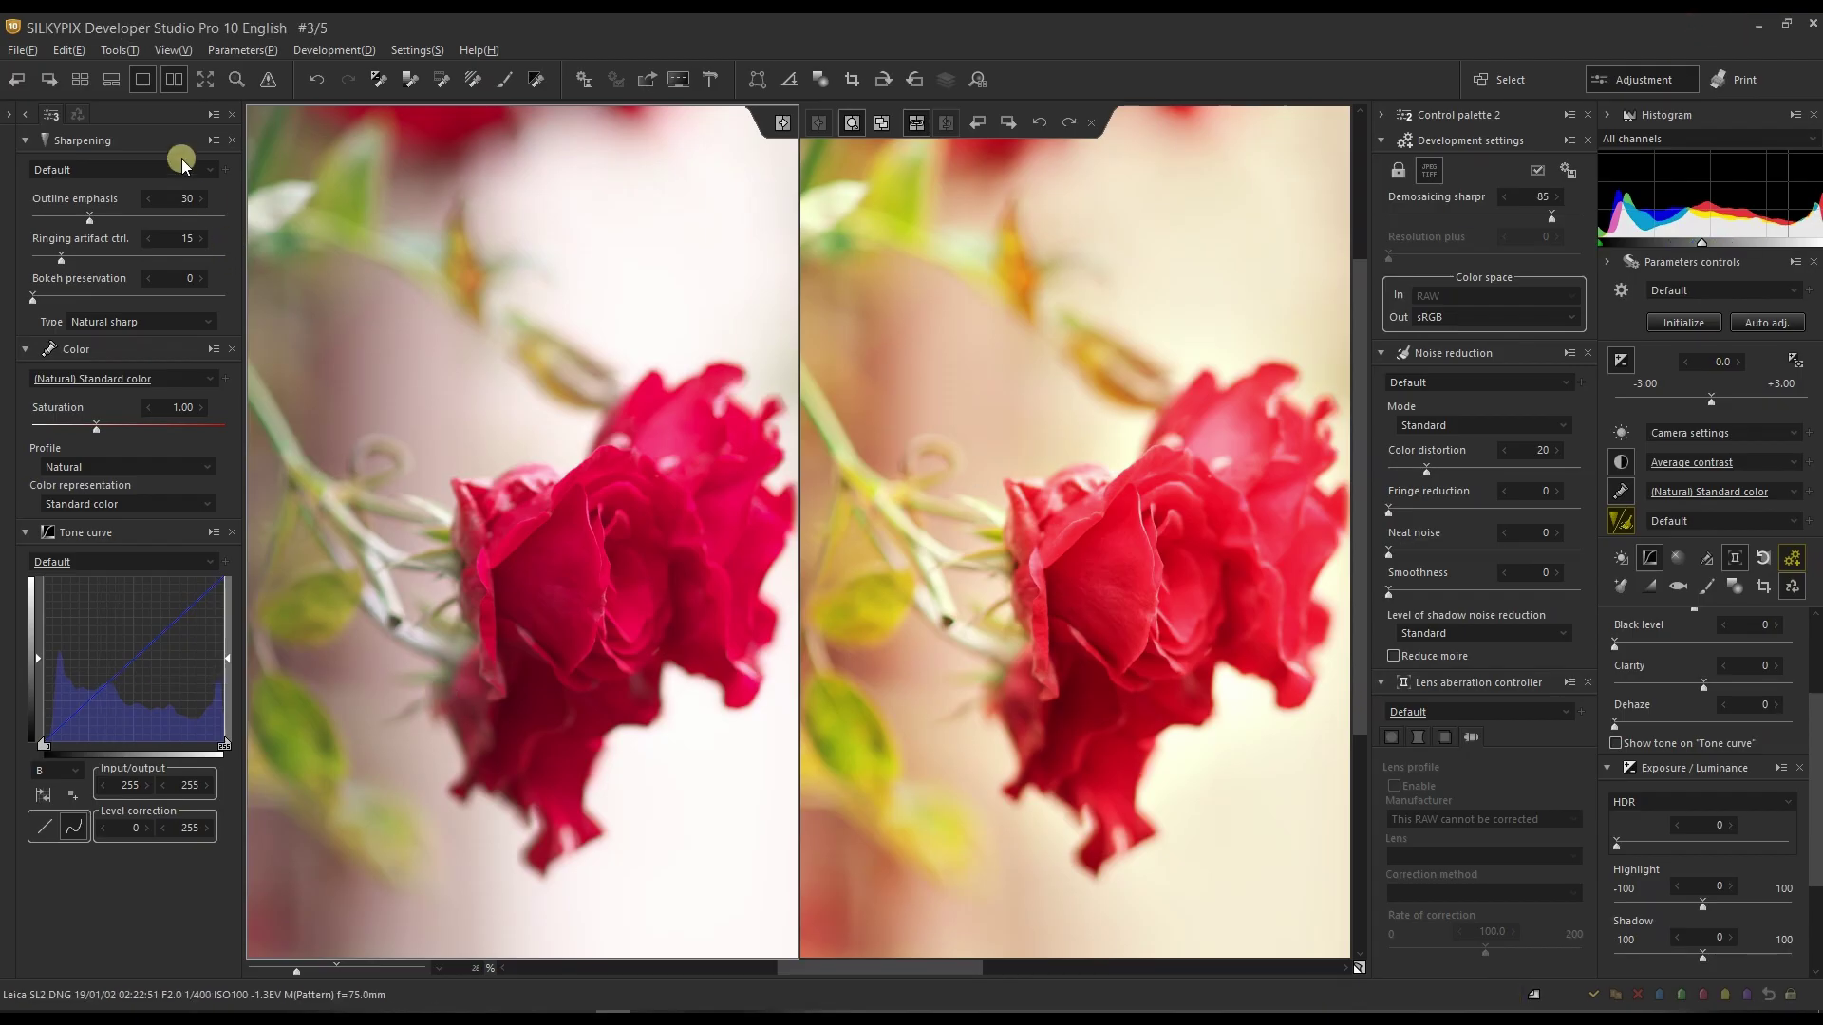
Turn off side-by-side comparison to show only the rose at Default parameters.
left_click(177, 81)
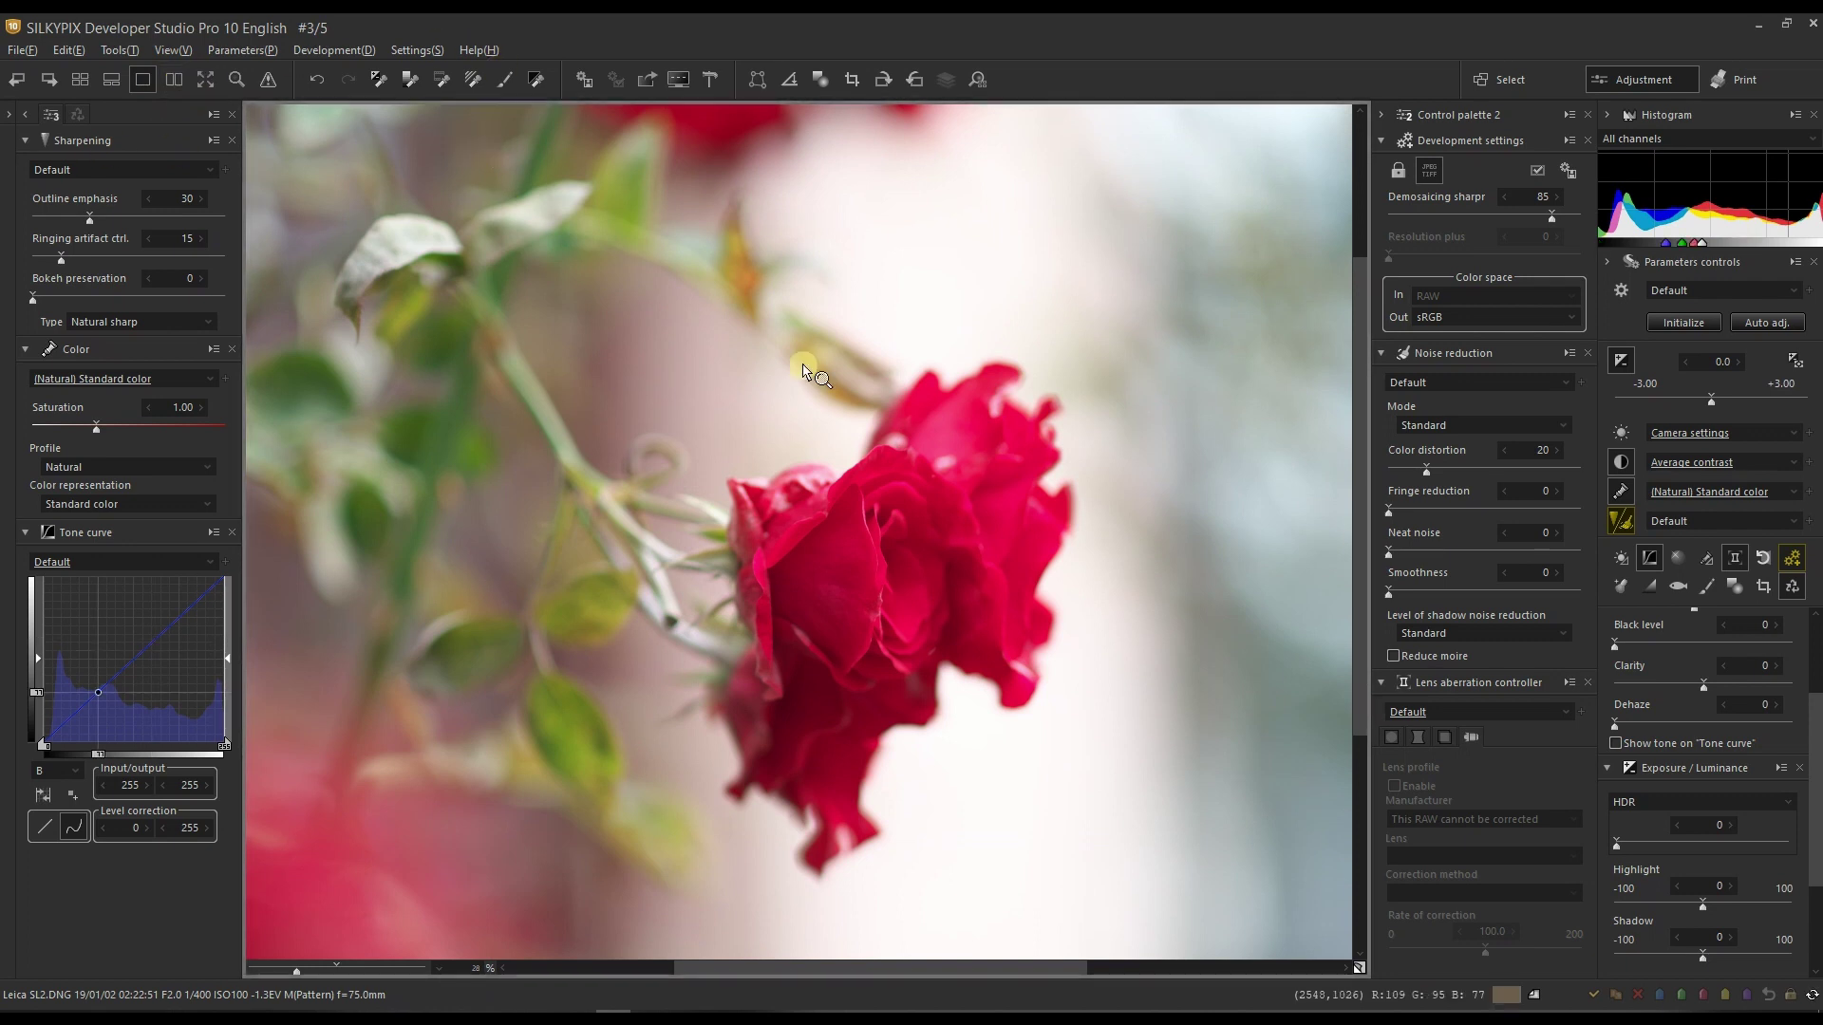
left_click(1014, 459)
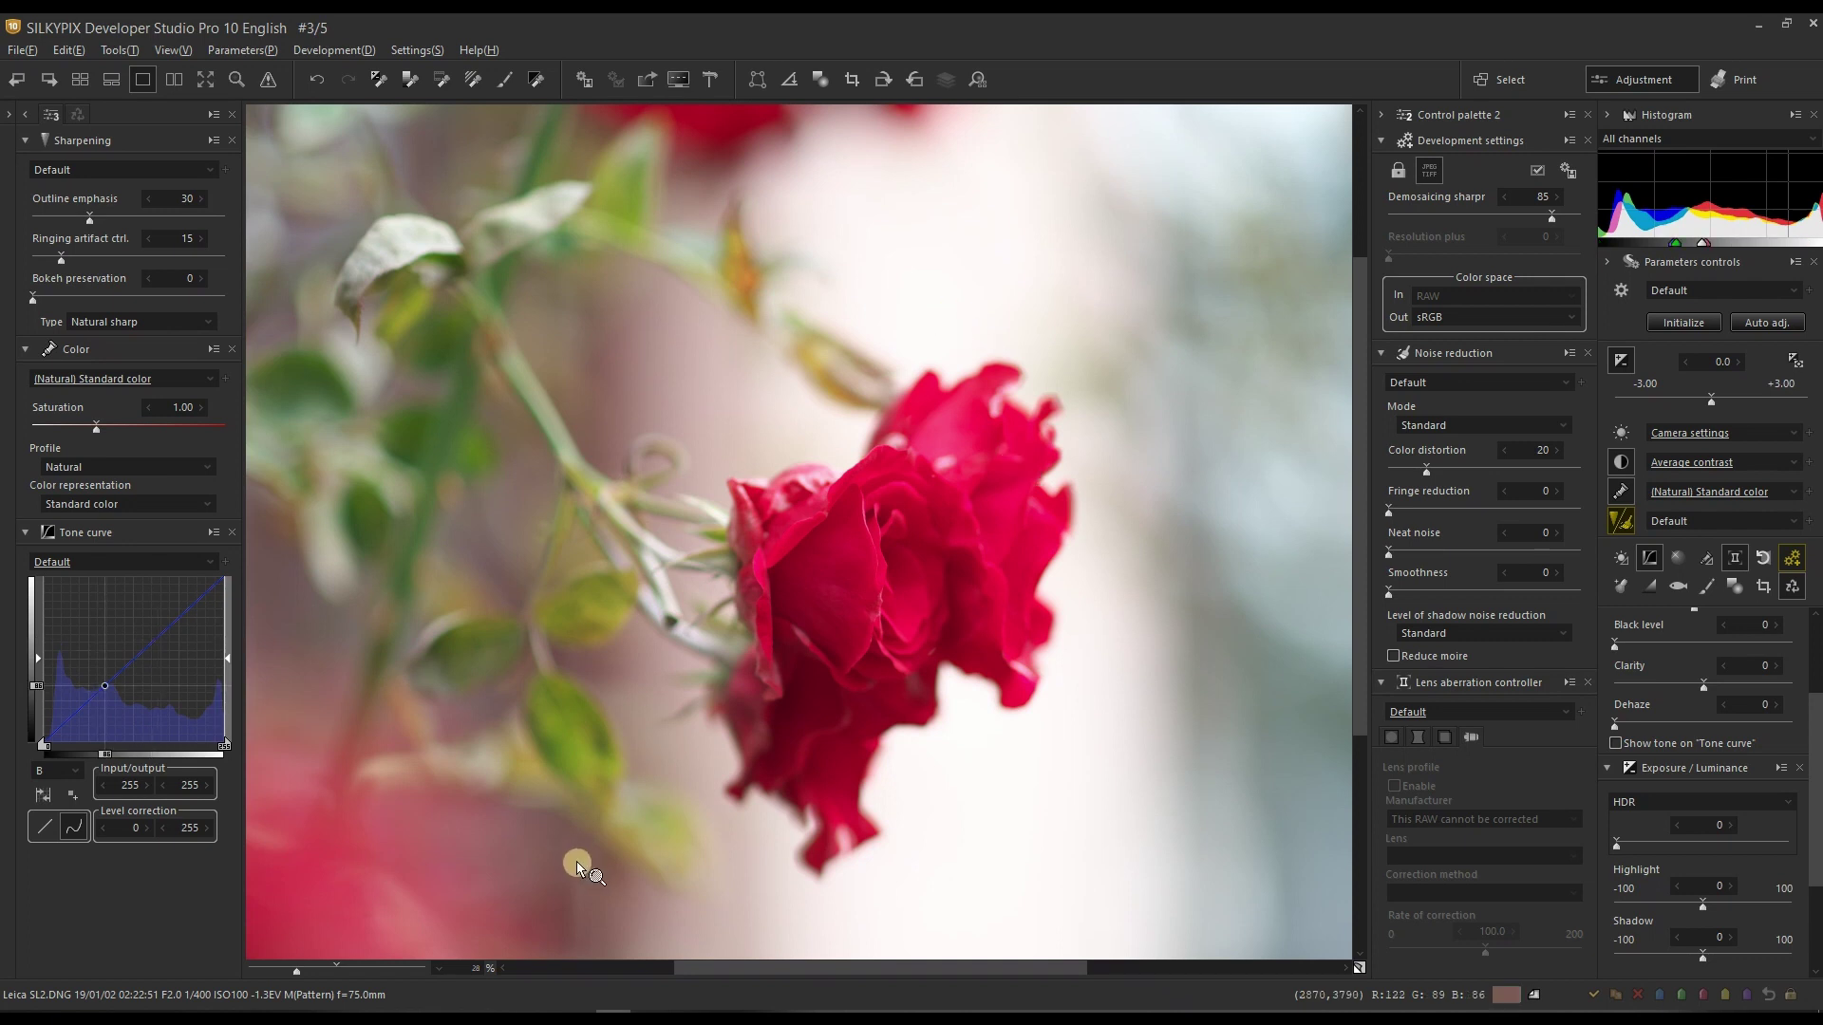
Open YL1000937.DNG from the thumbnail view and fit the statue photo in the preview.
left_click_drag(285, 966, 283, 954)
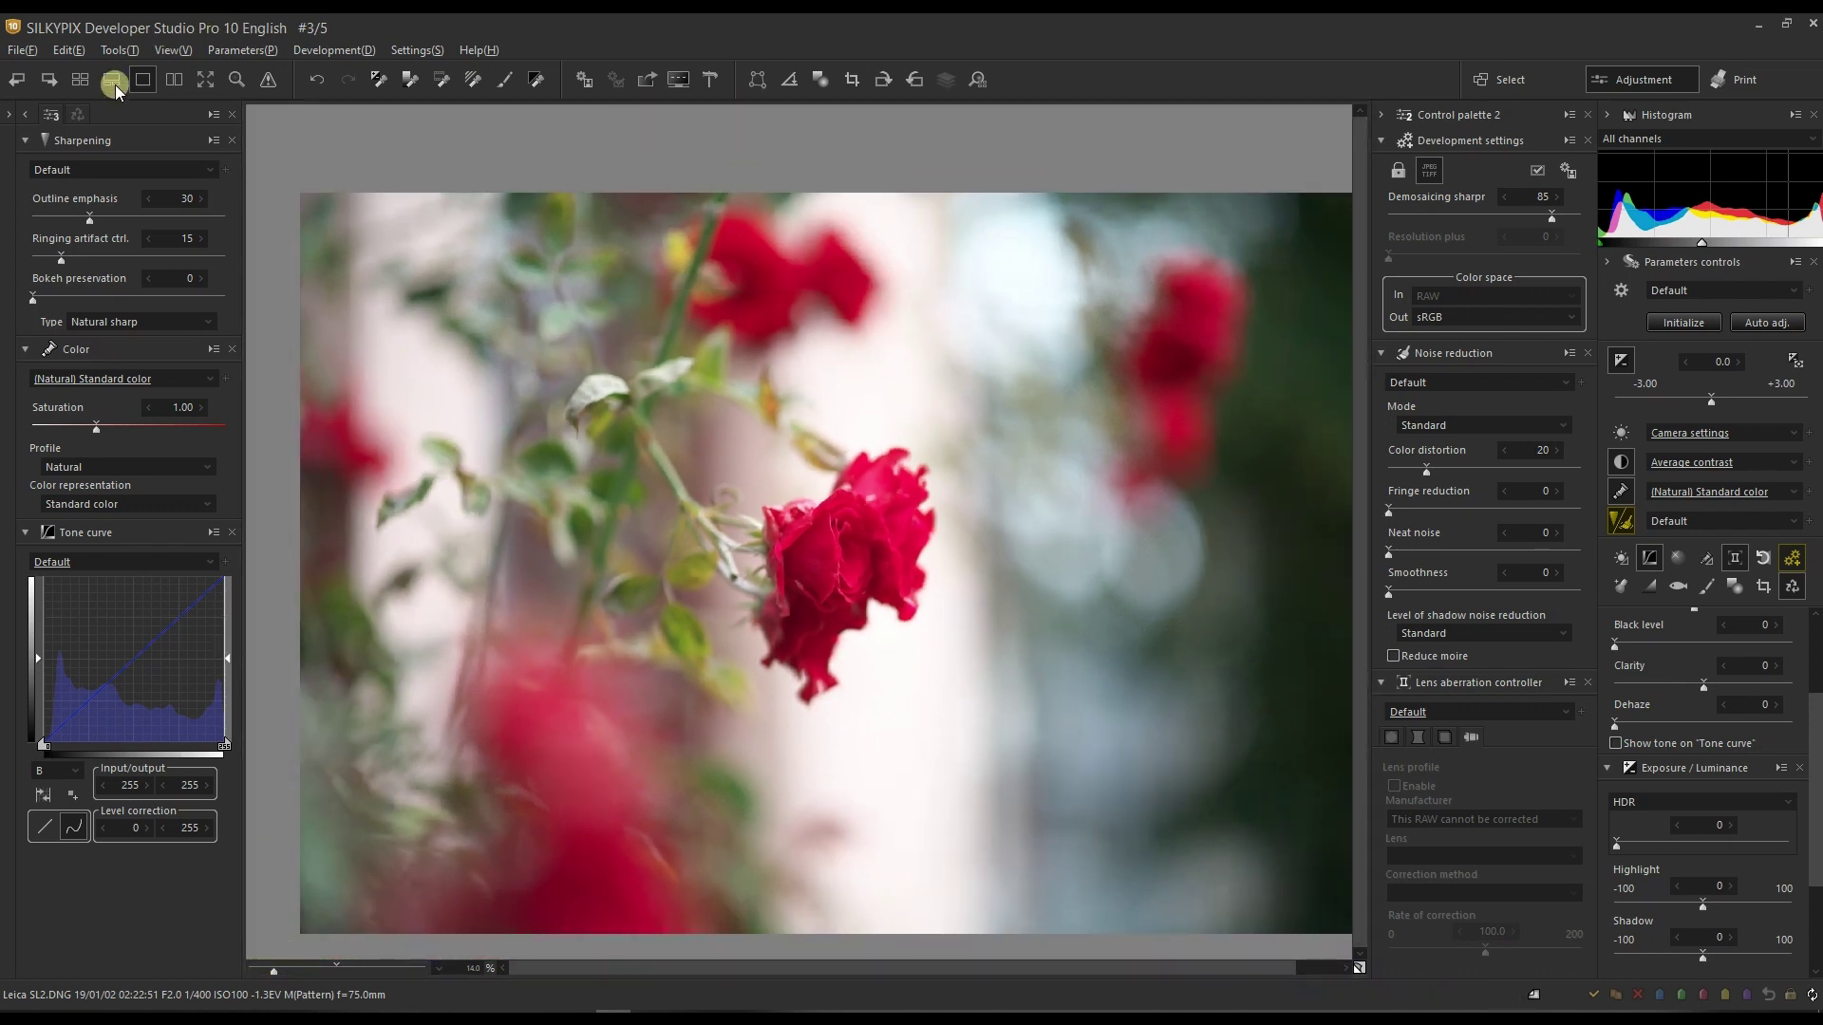
left_click(80, 82)
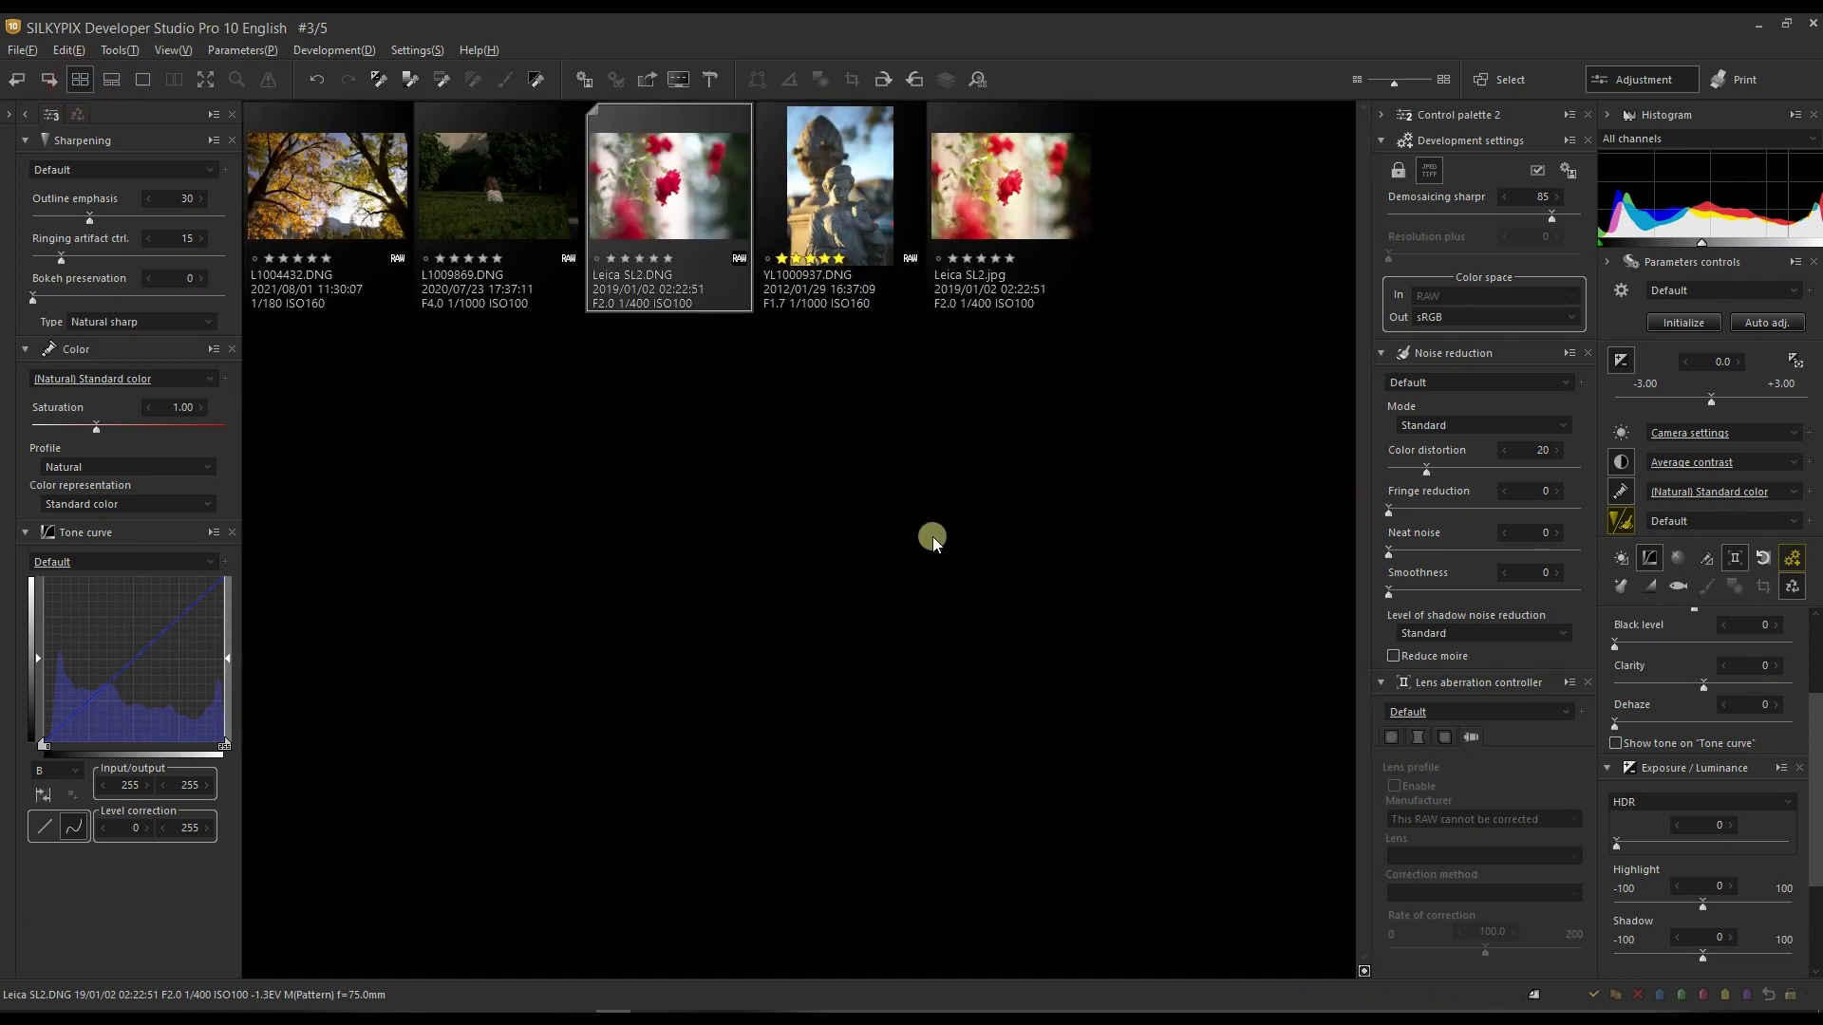
double_click(809, 167)
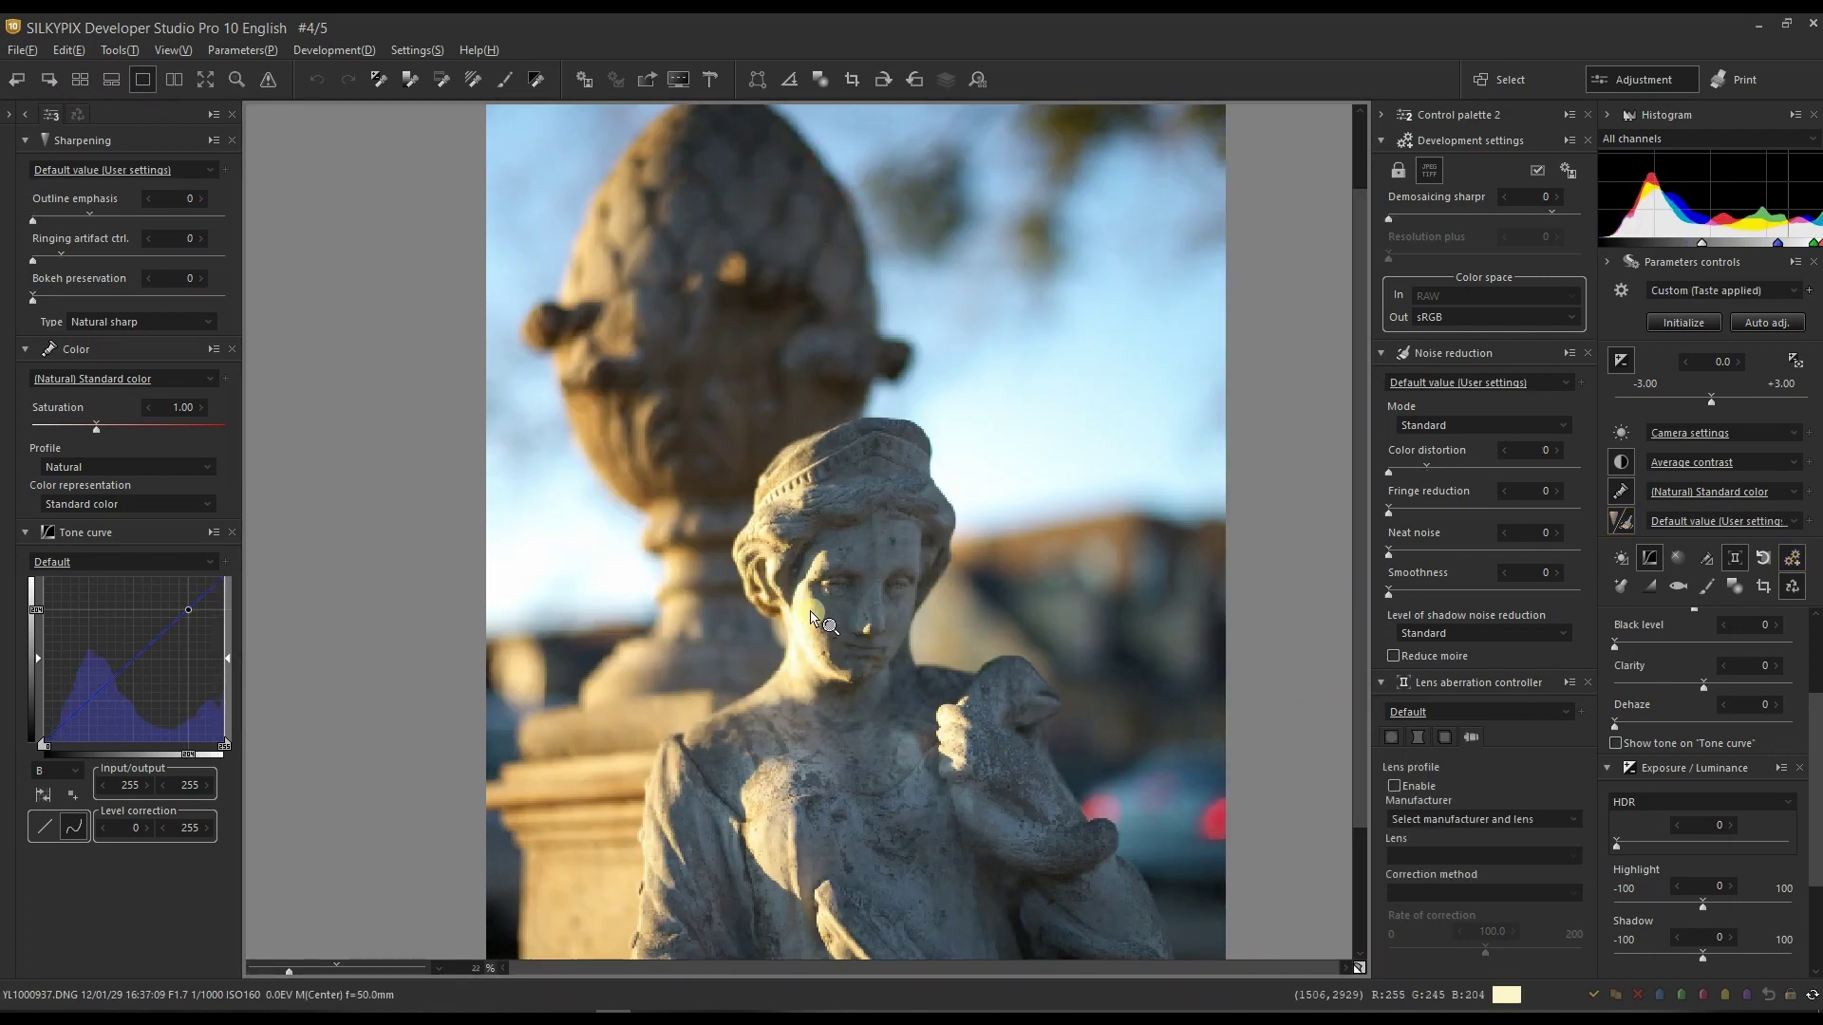
mouse_move(845, 629)
left_mouse_down()
mouse_move(818, 518)
mouse_move(837, 464)
left_mouse_up()
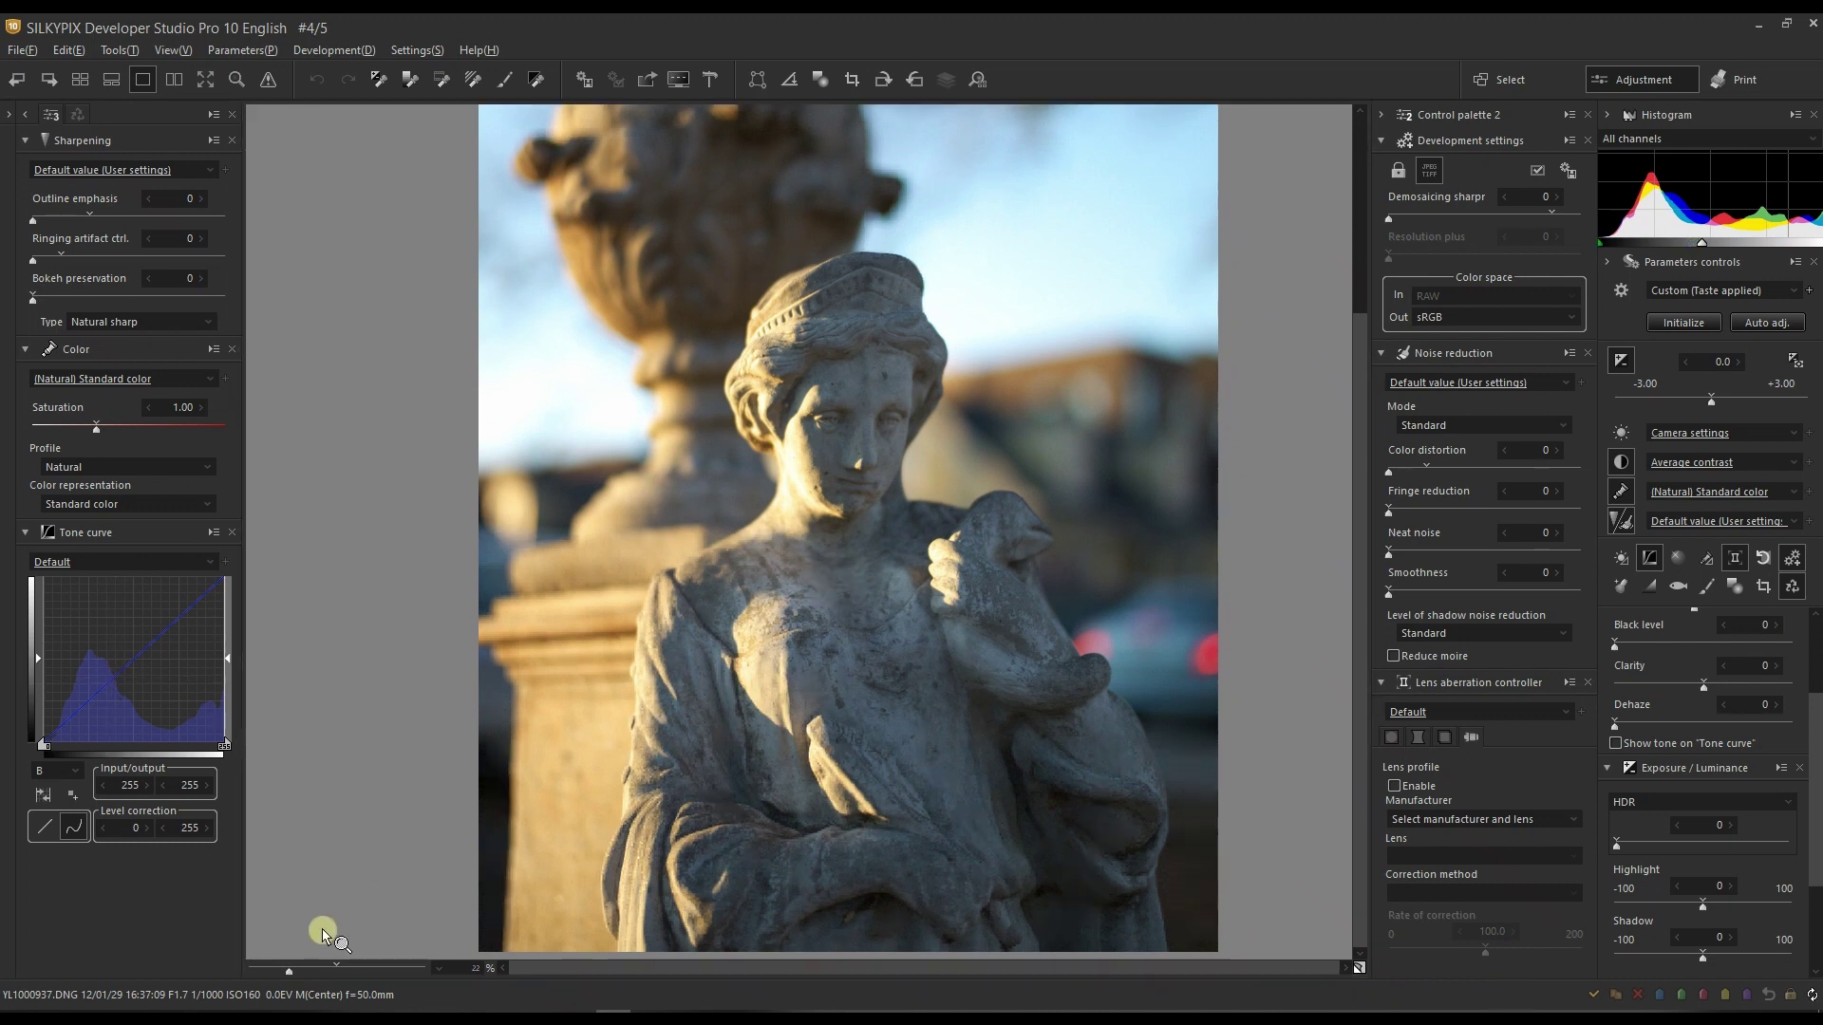
left_click(266, 978)
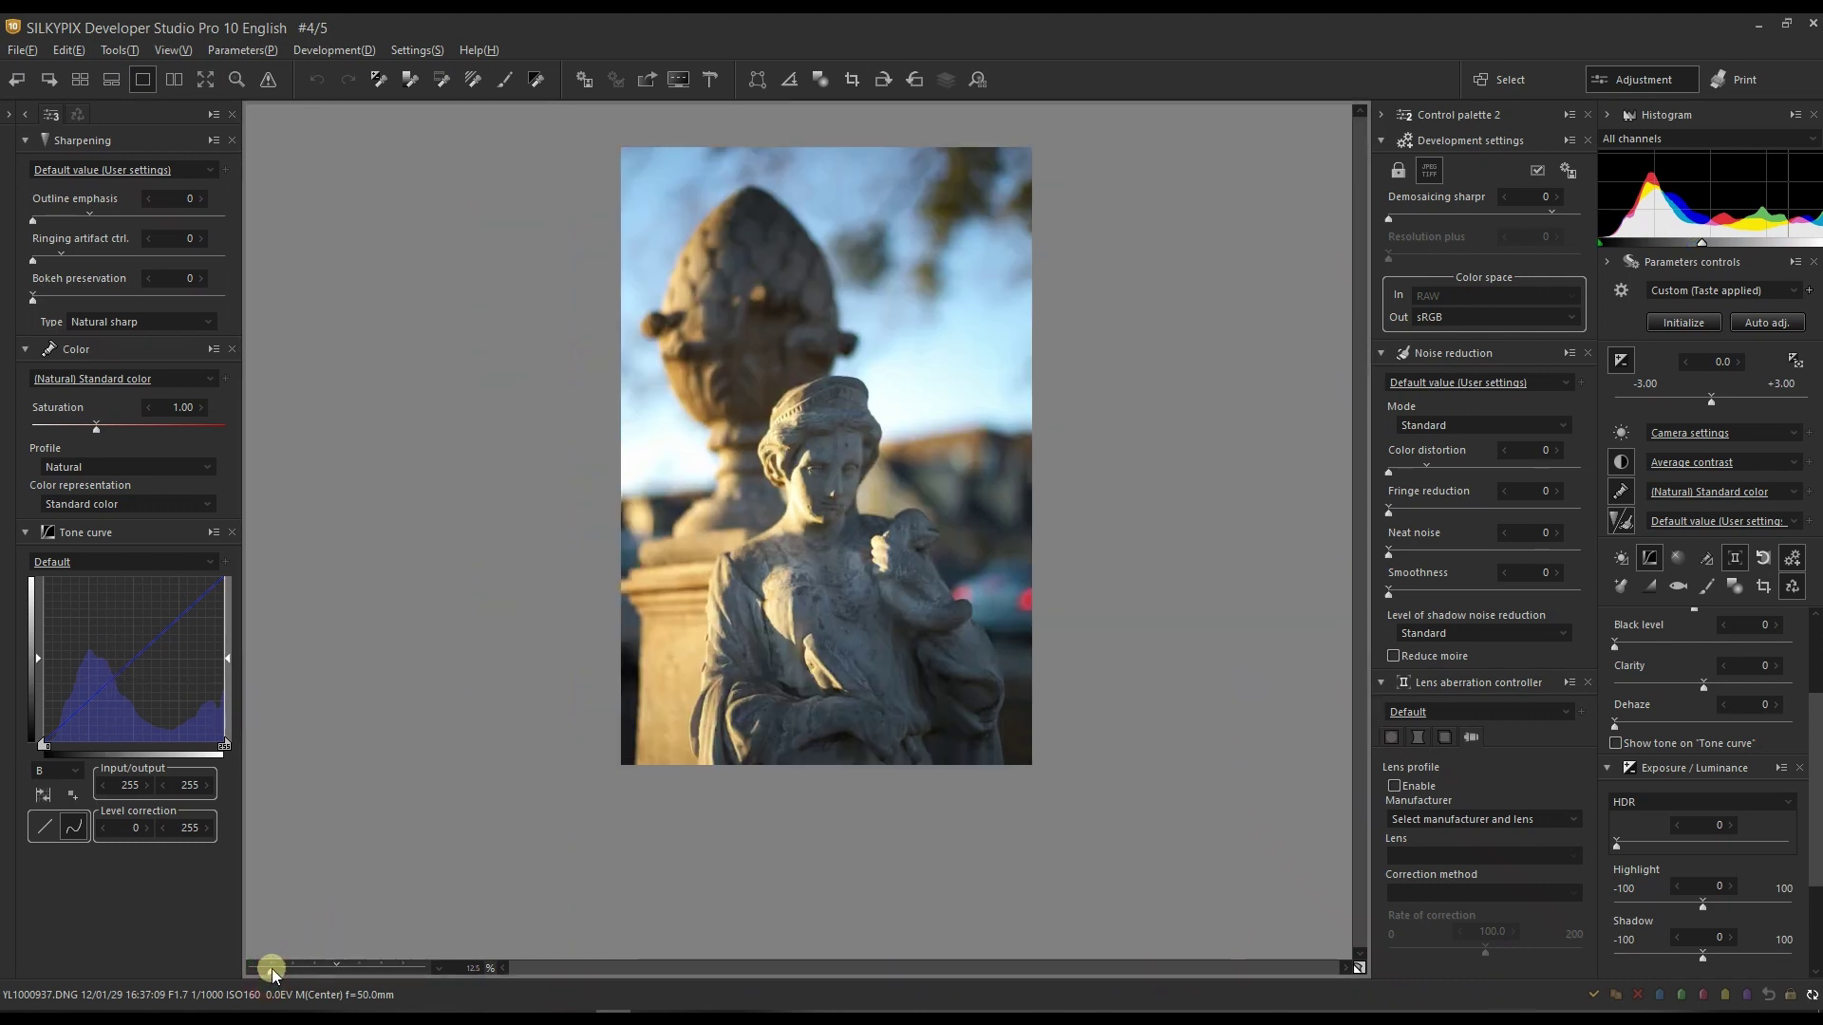
scroll(805, 415, "up", 2)
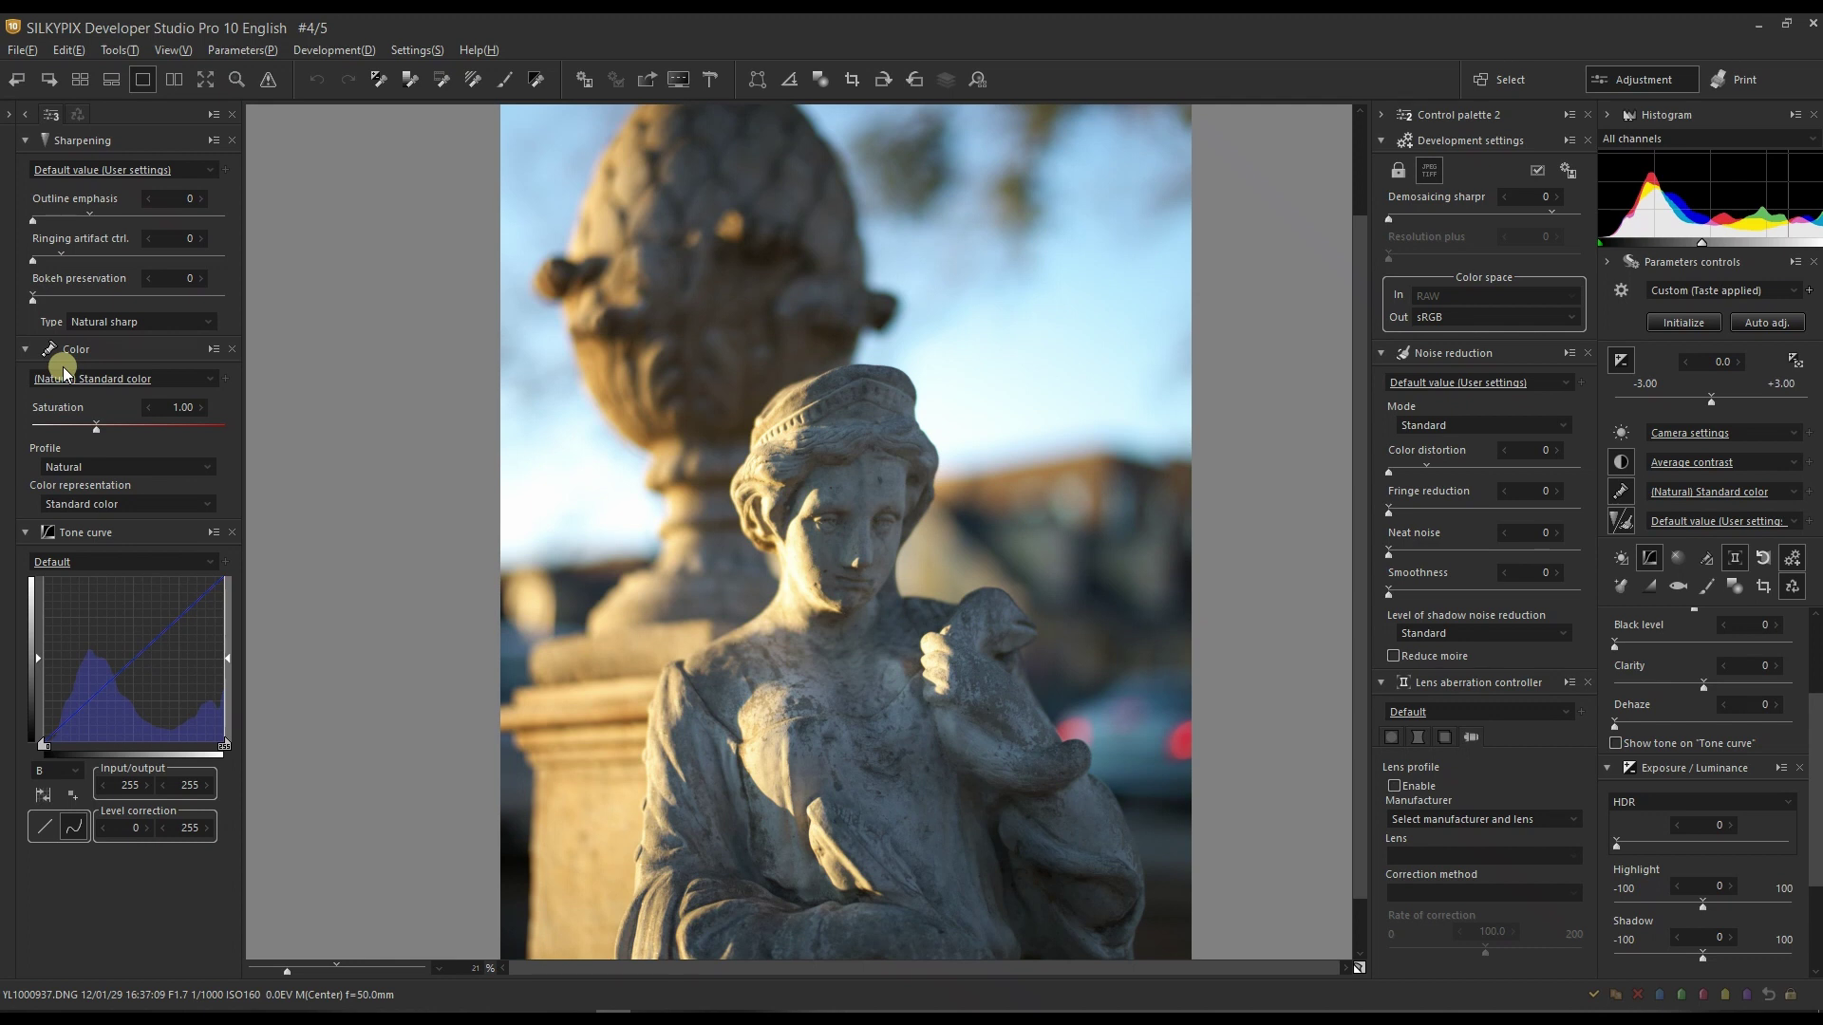
Preview taste presets such as Hard monochrome on the statue, then bring up the colour Profile choices.
left_click(1673, 295)
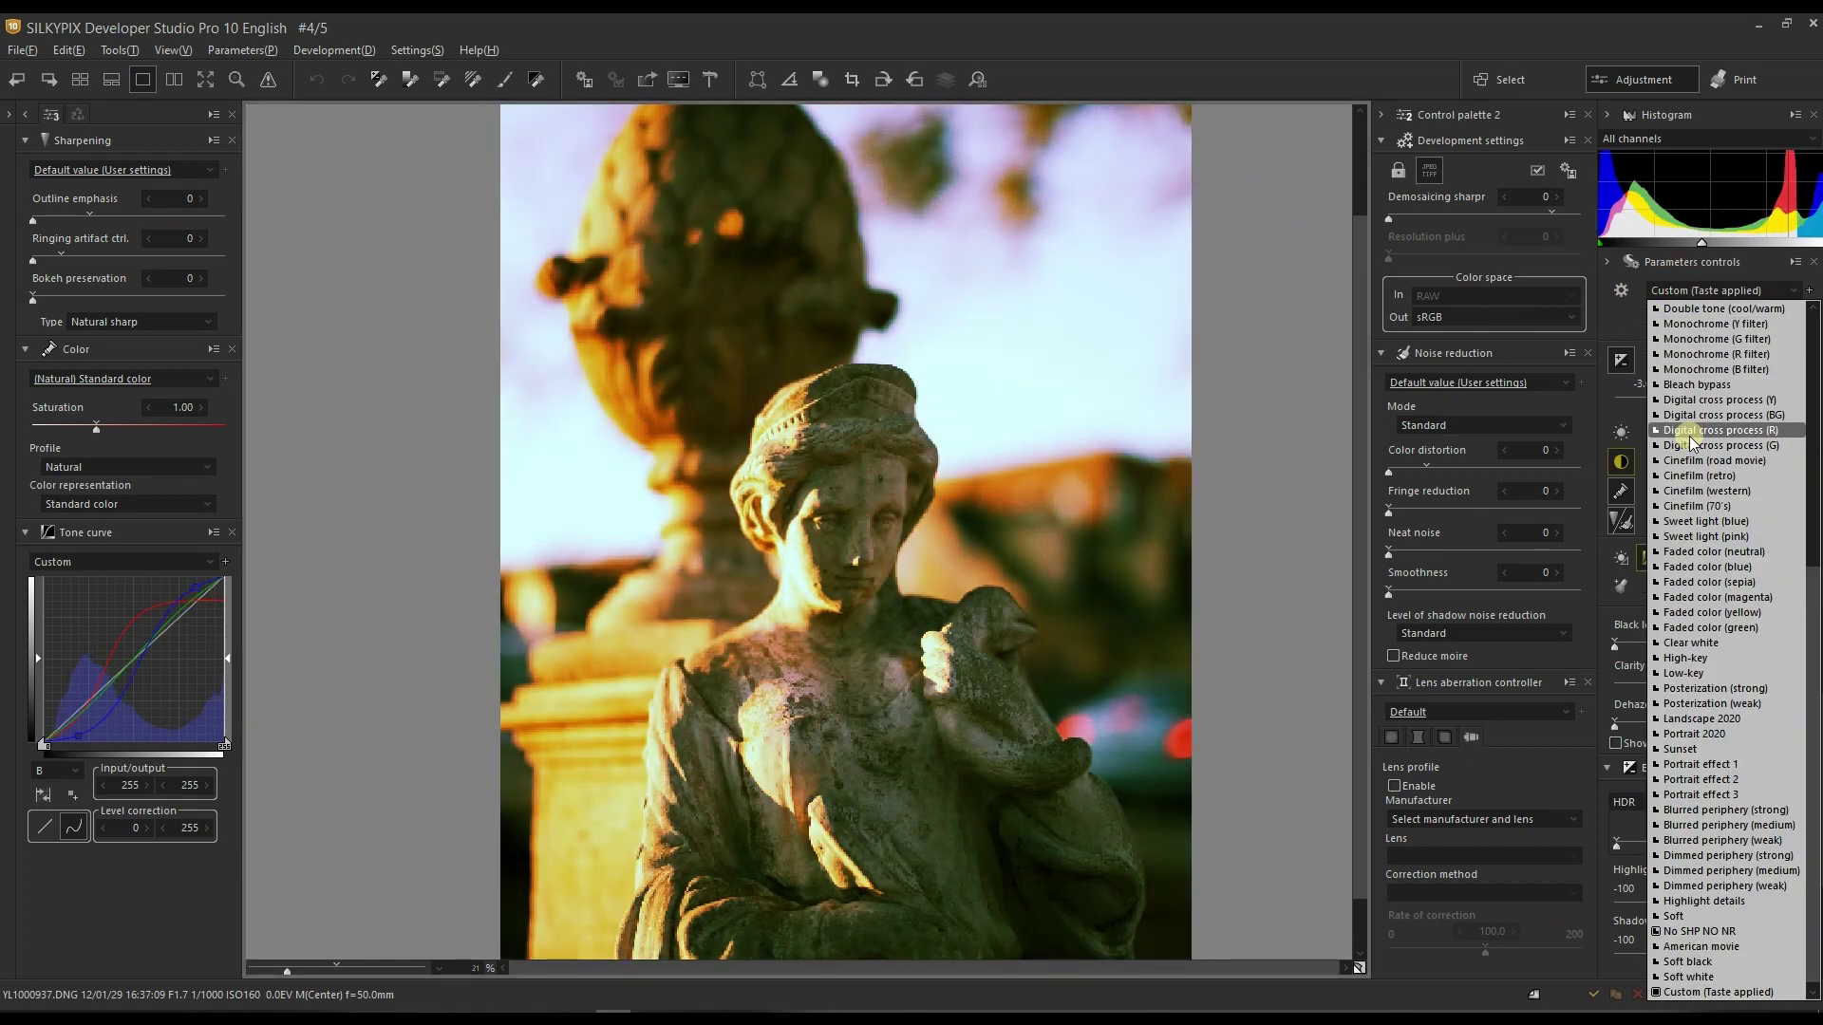
scroll(1693, 446, "up", 9)
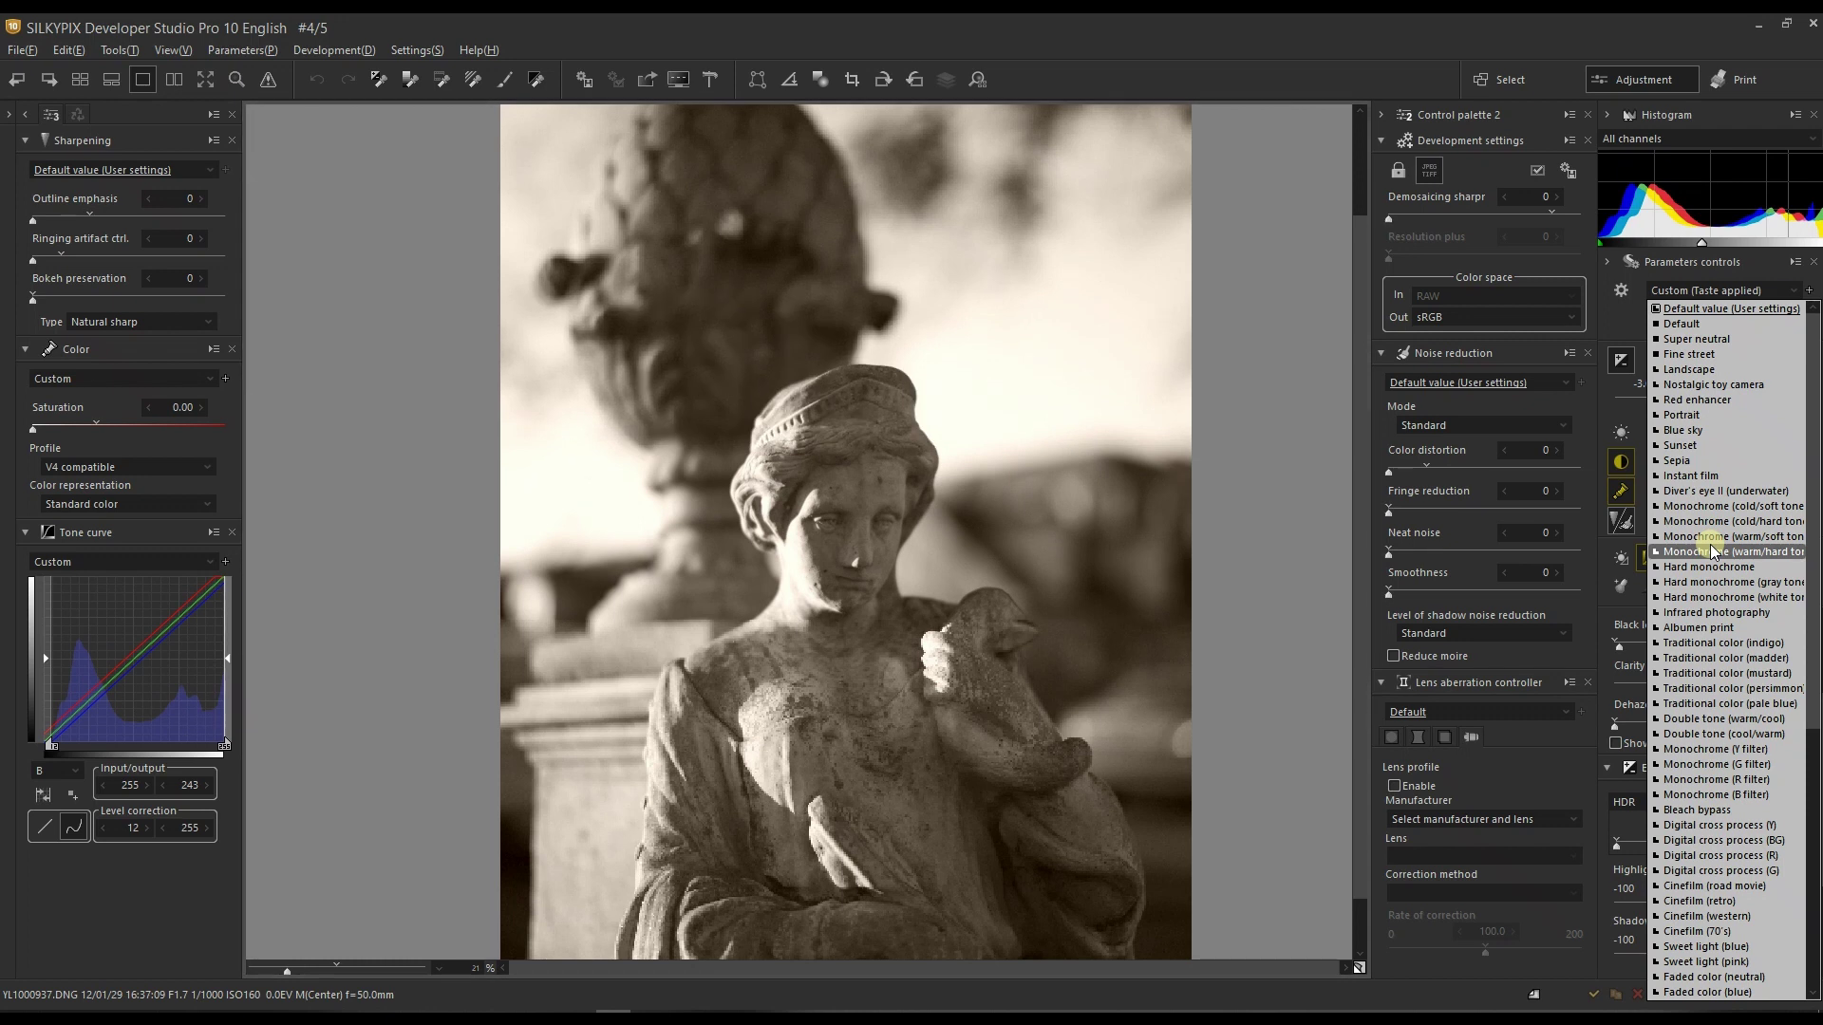
scroll(1714, 551, "down", 1)
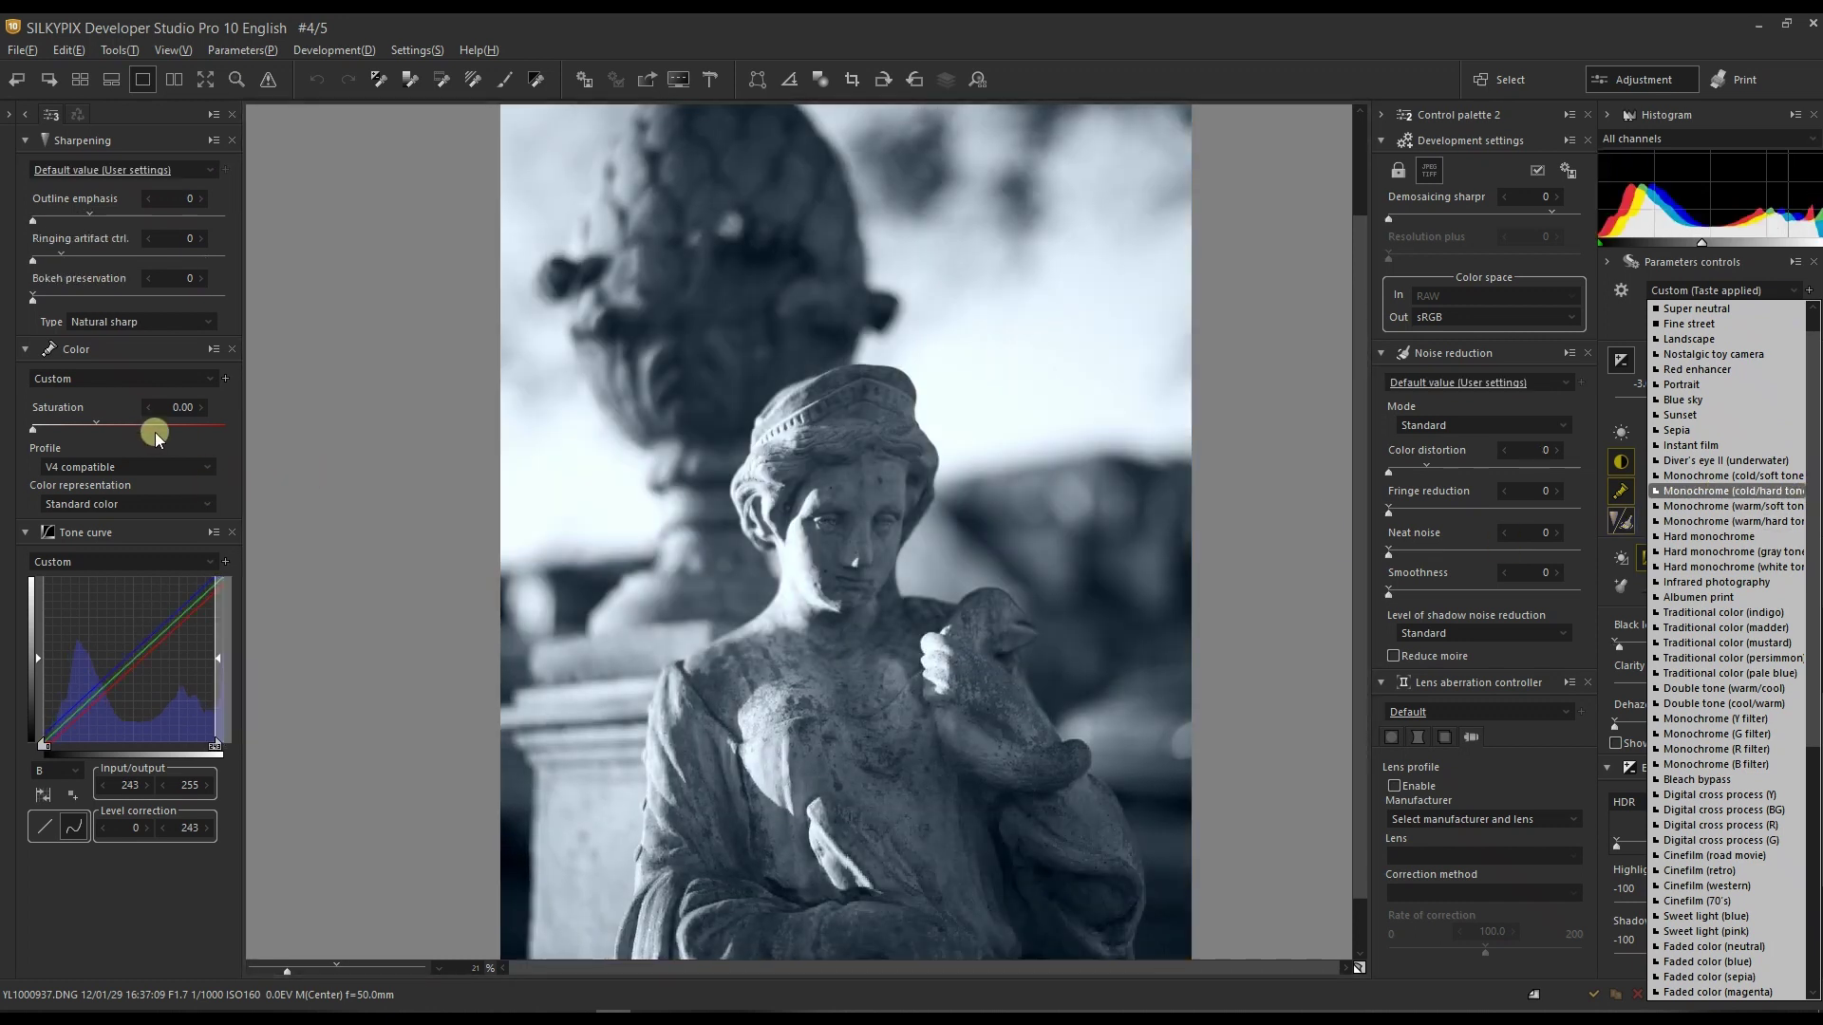
left_click(348, 389)
left_click(71, 466)
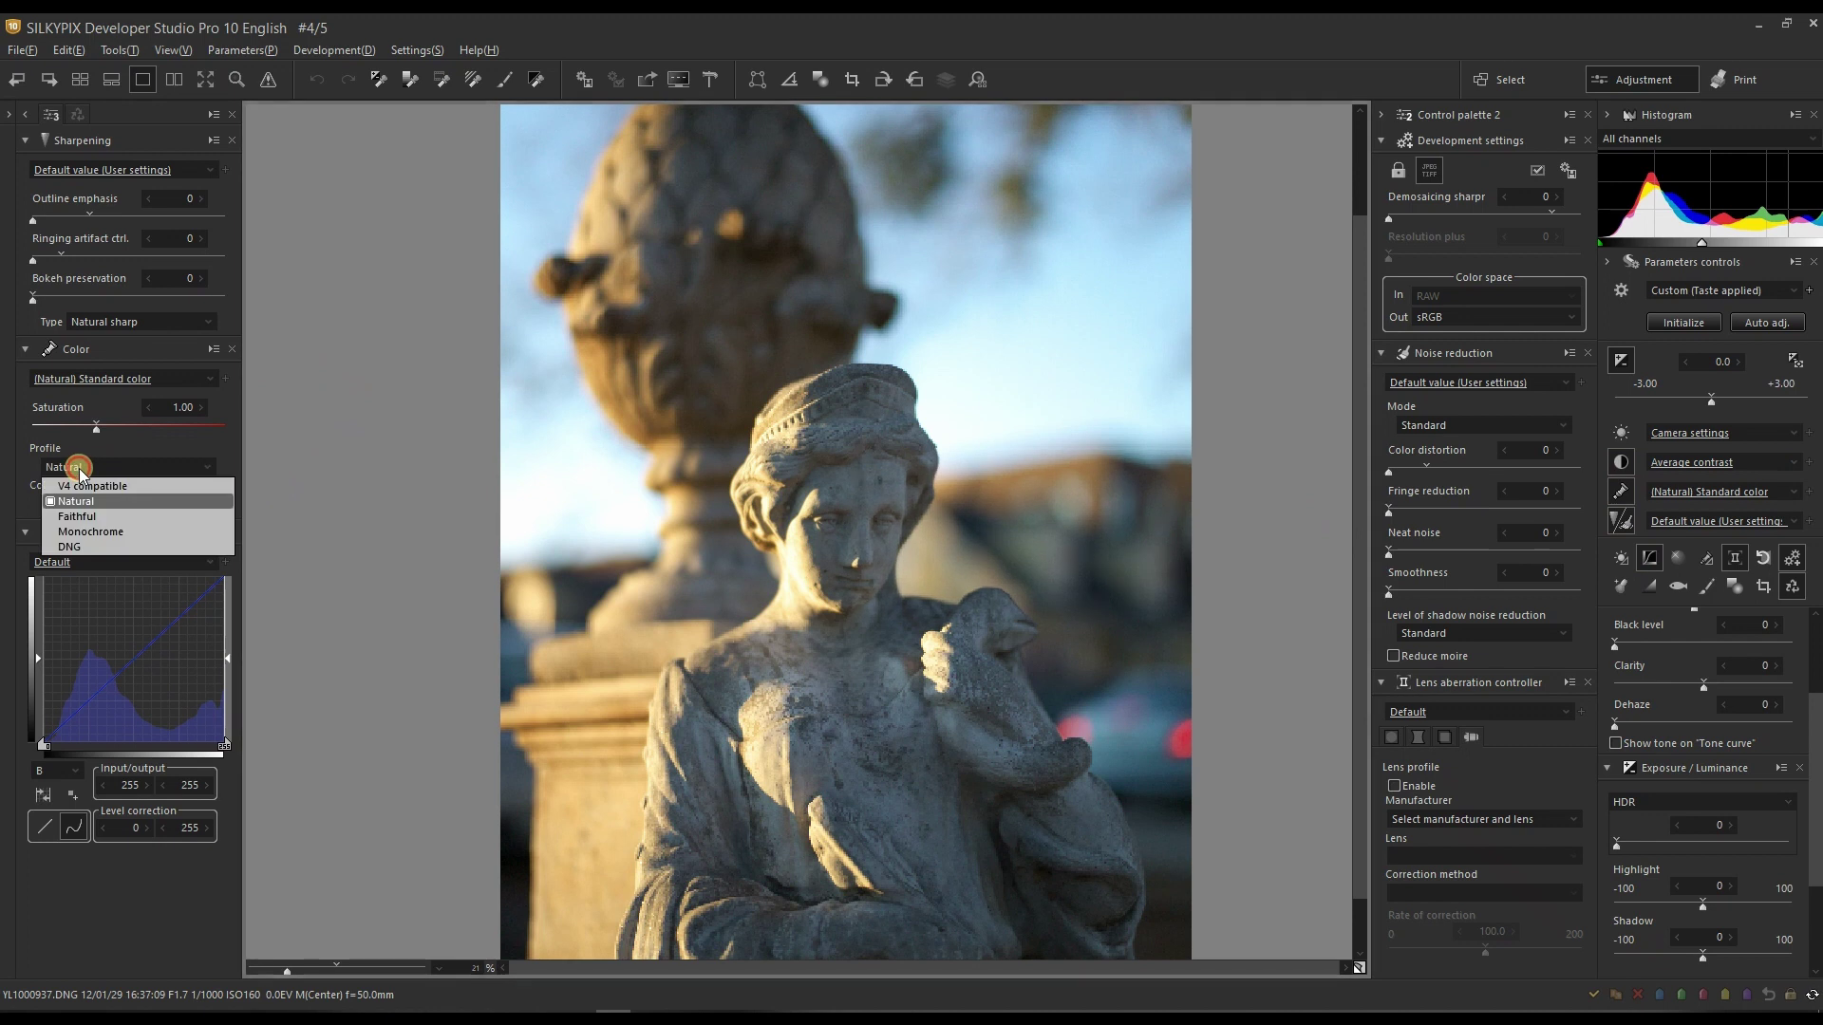
left_click(90, 531)
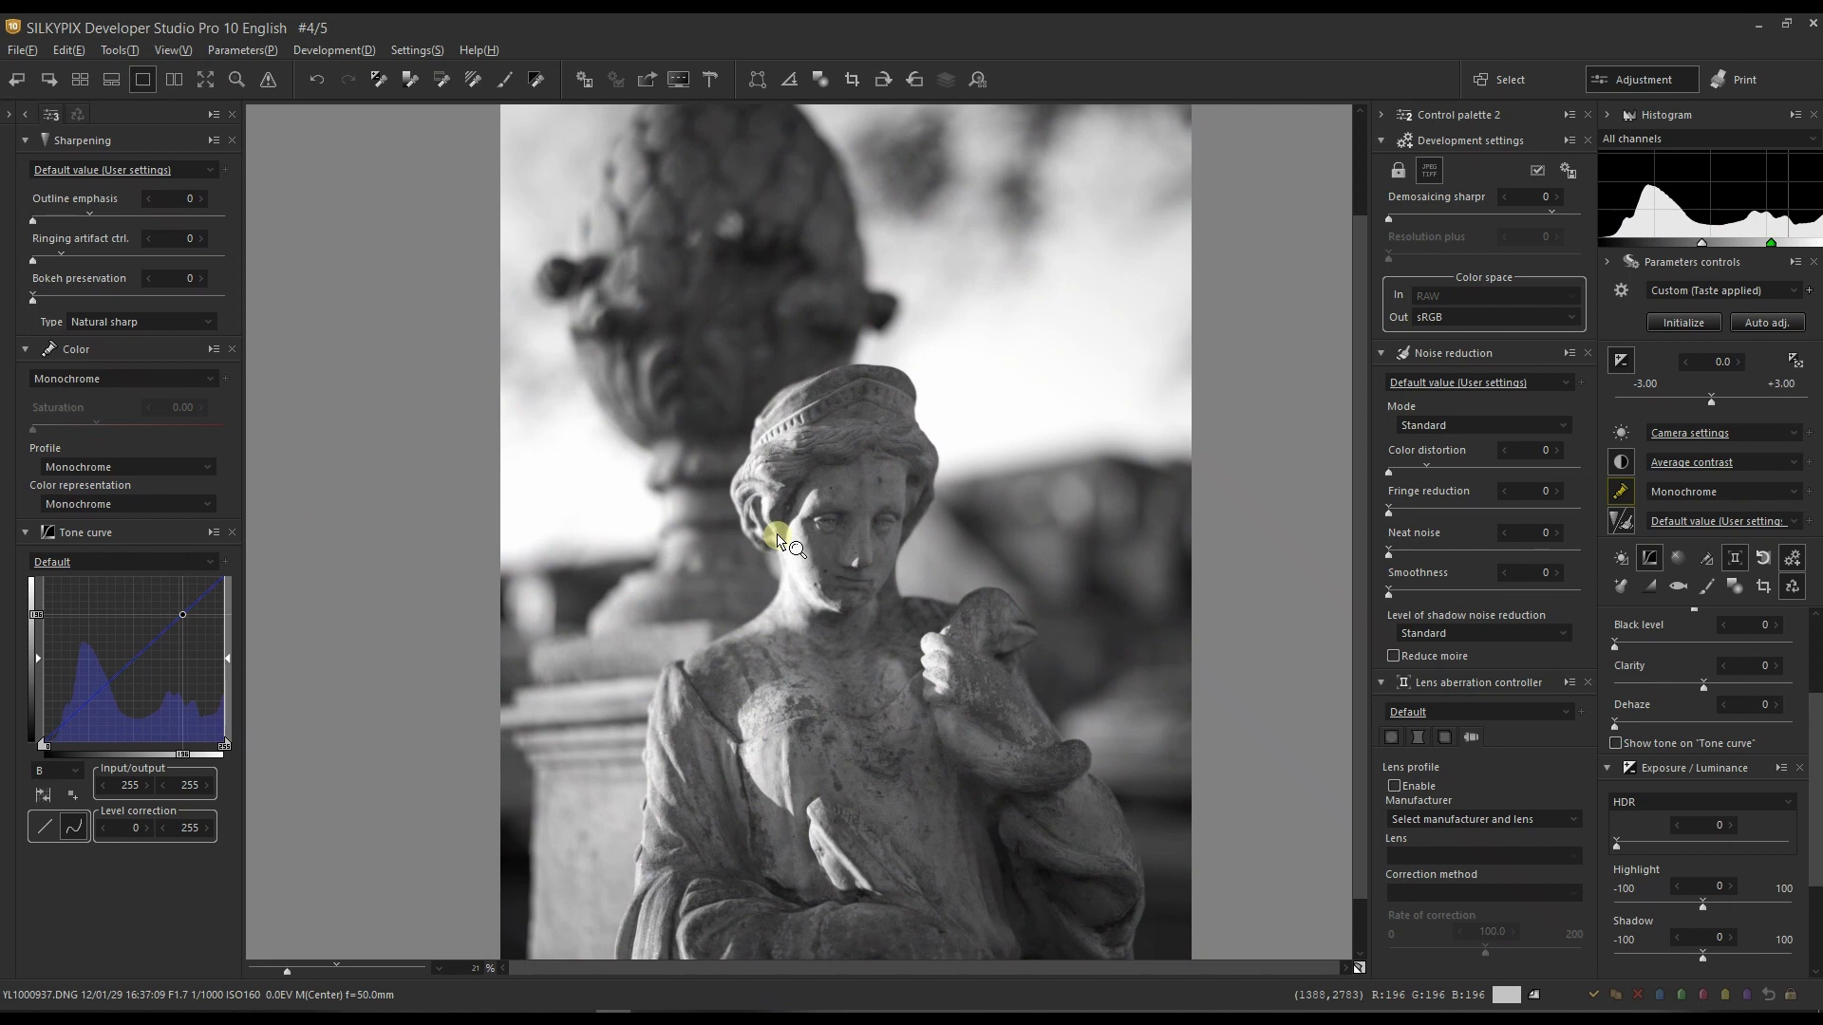
left_click(84, 467)
left_click(67, 482)
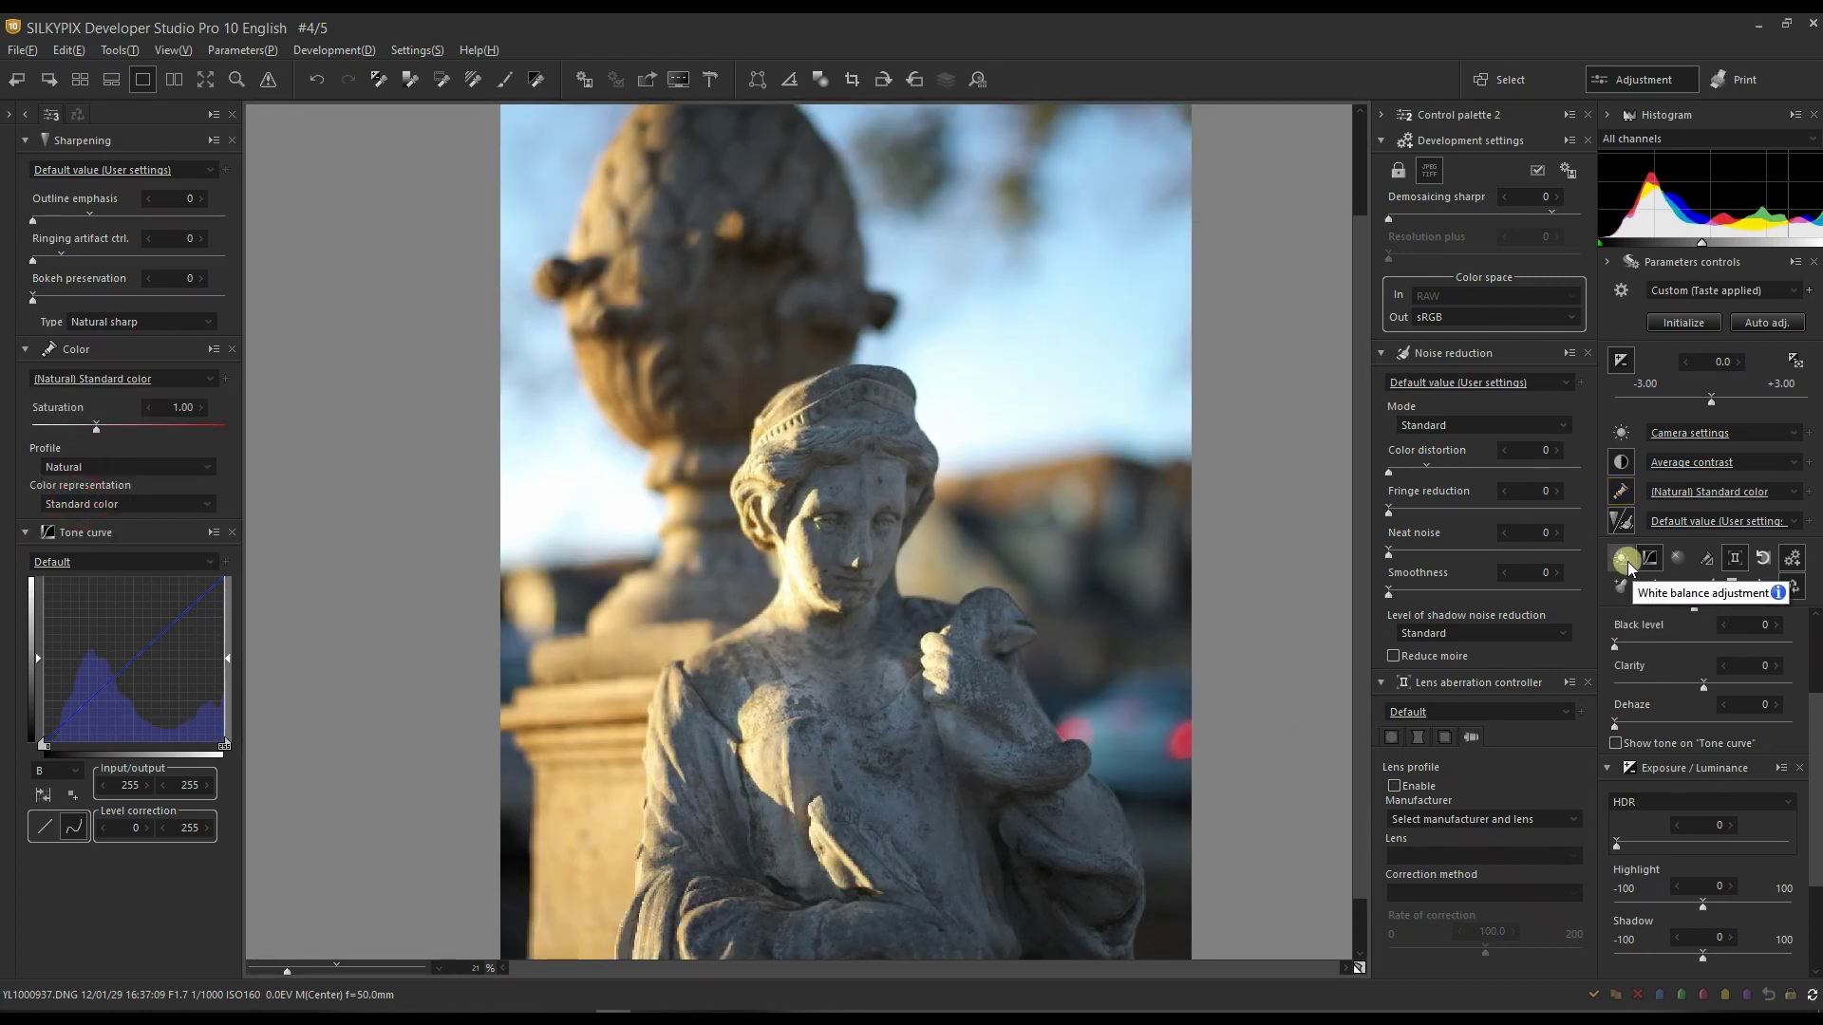
Develop the statue as monochrome with a Yellow colour filter at depth 40, enabling per-colour Lightness.
left_click(1652, 591)
left_click_drag(493, 415, 1162, 328)
left_click(1061, 373)
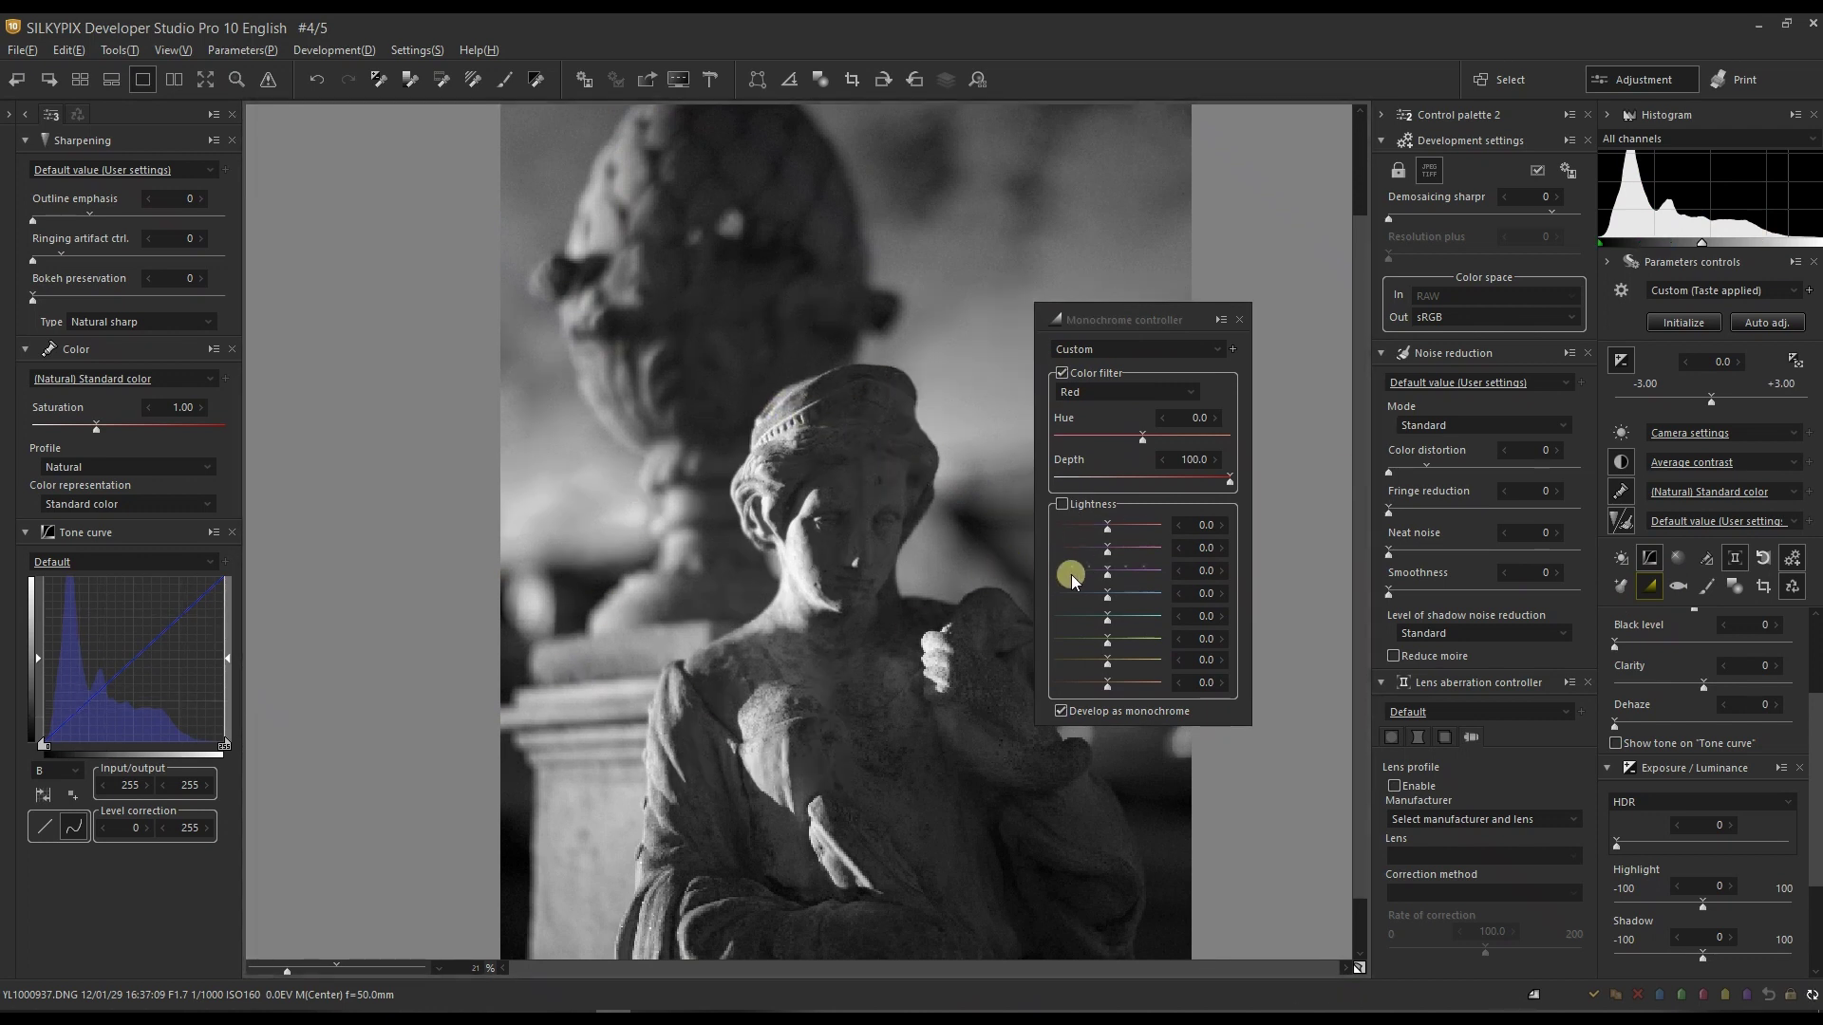
left_click(1060, 505)
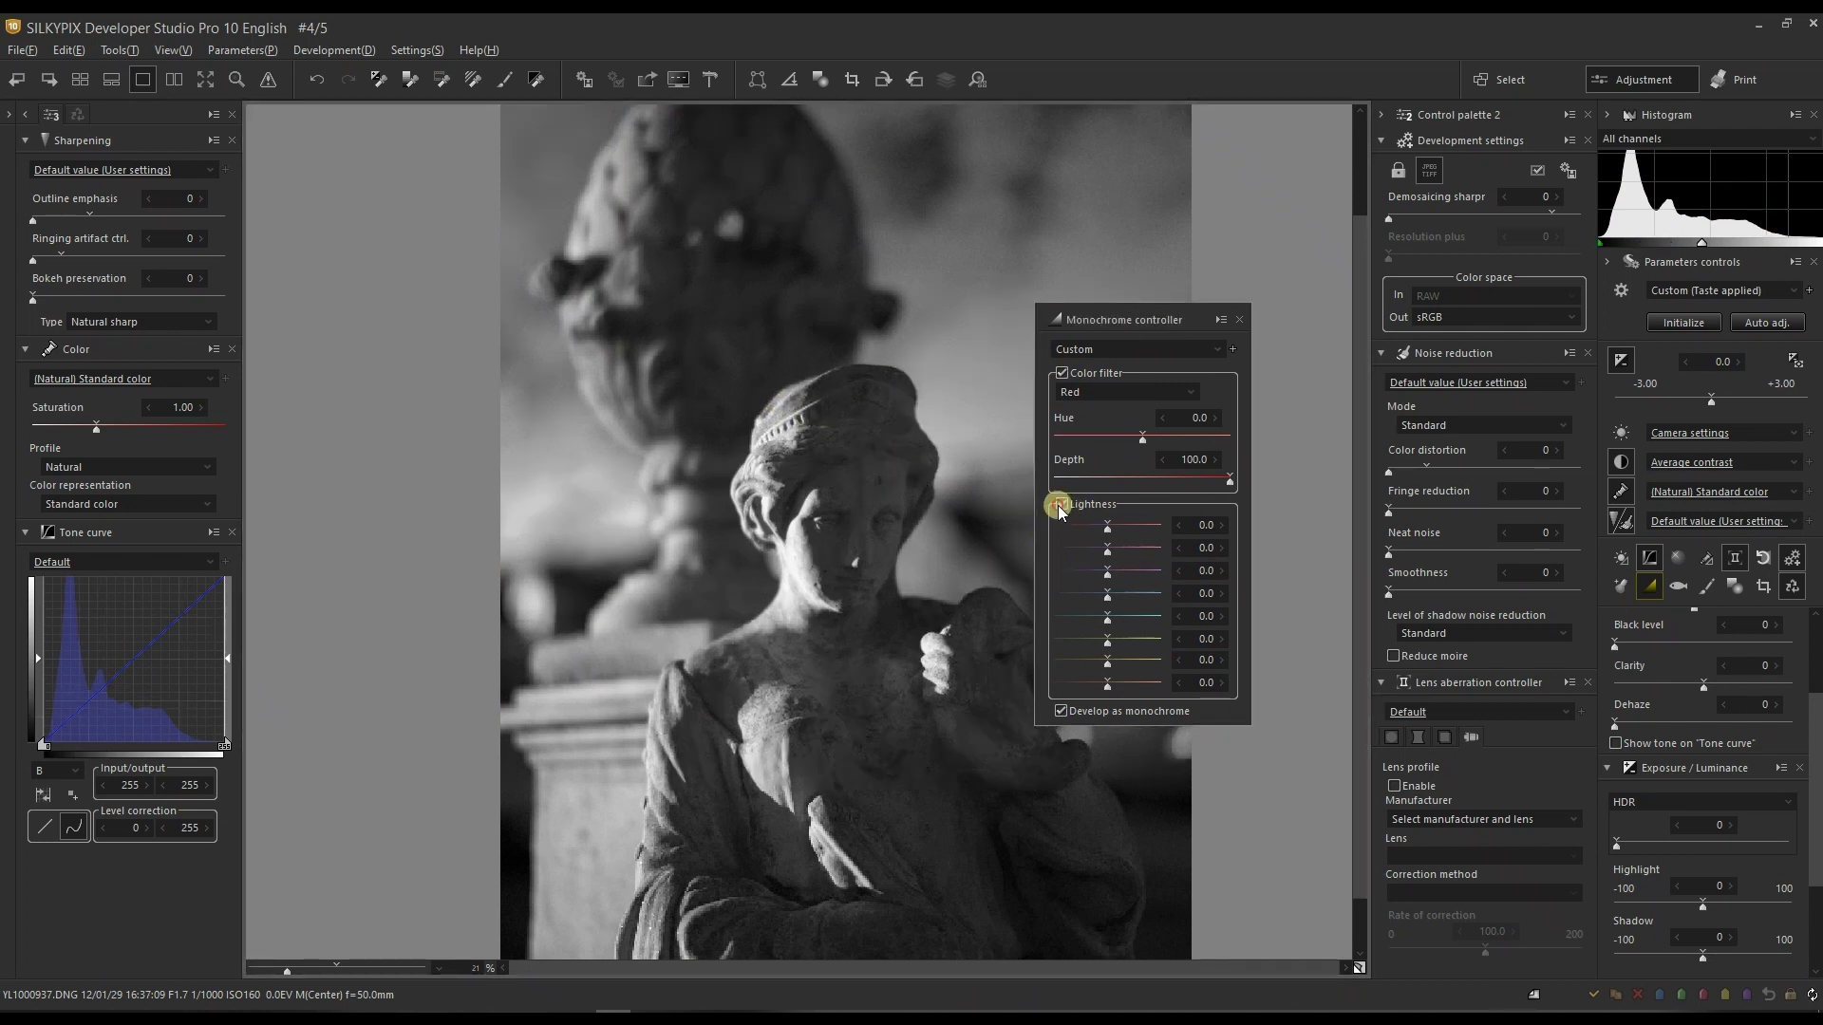
left_click(1105, 392)
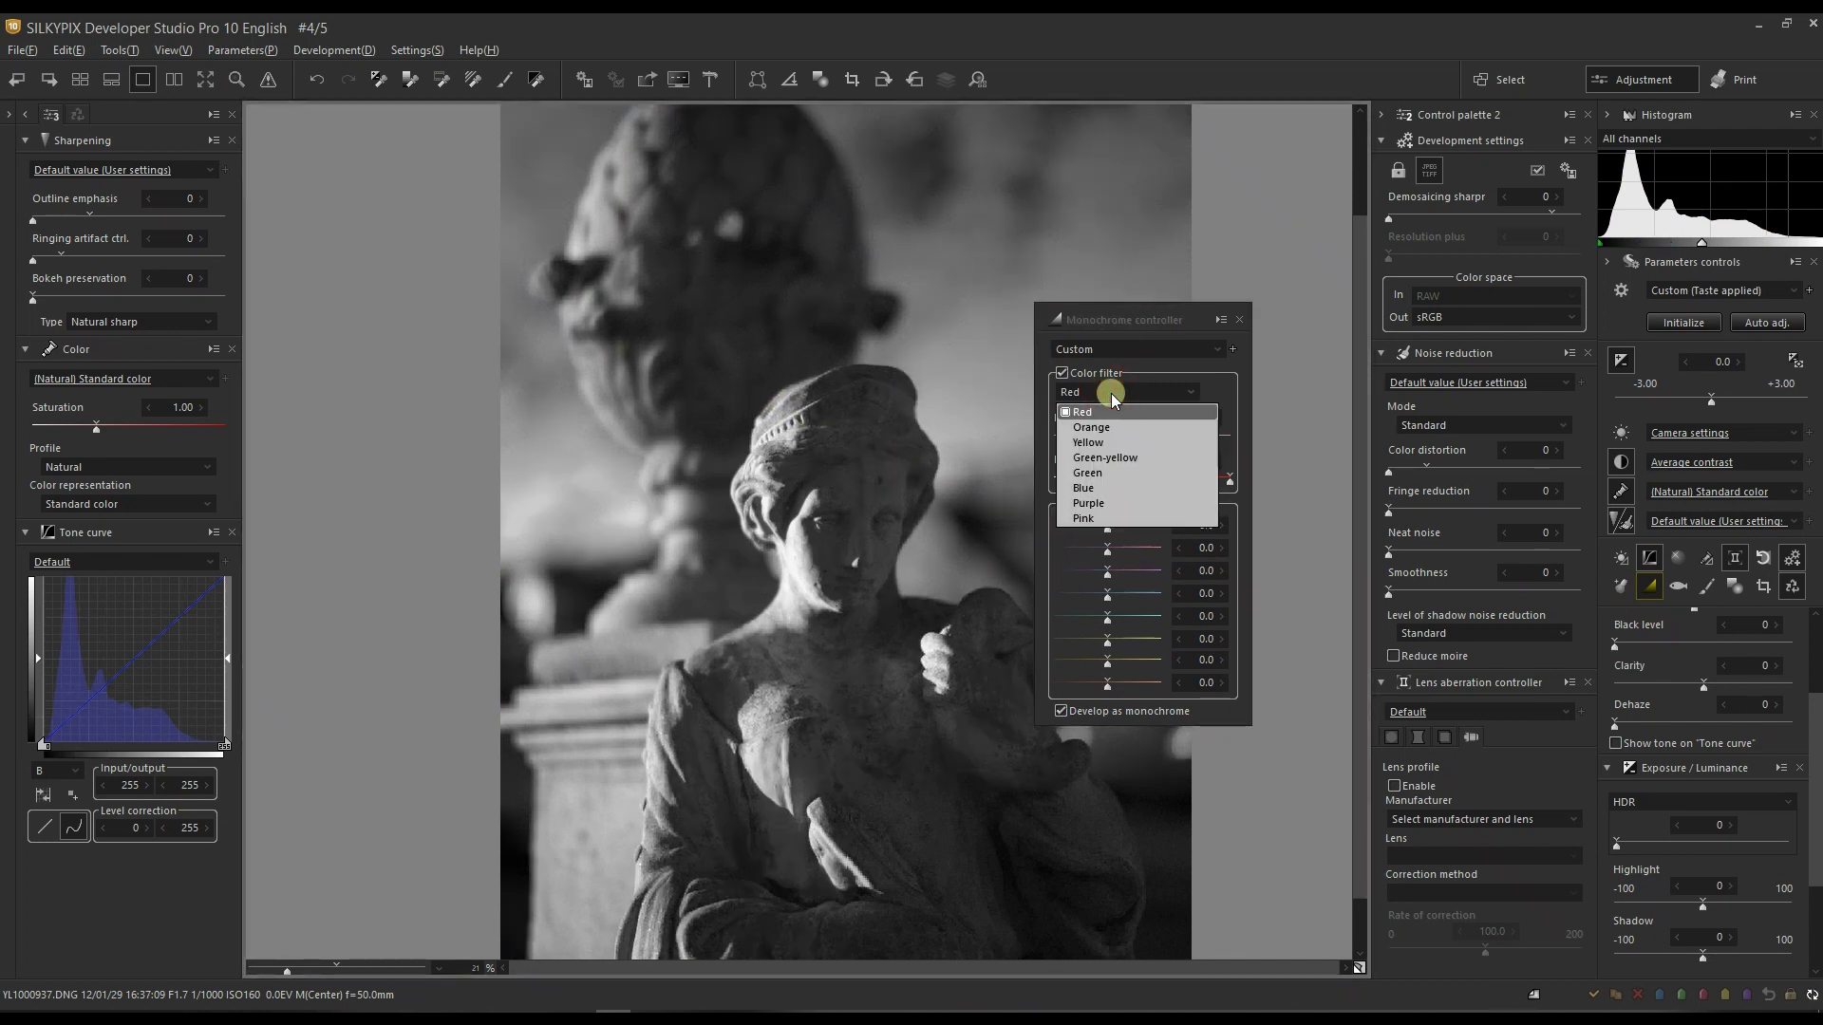
left_click(1089, 443)
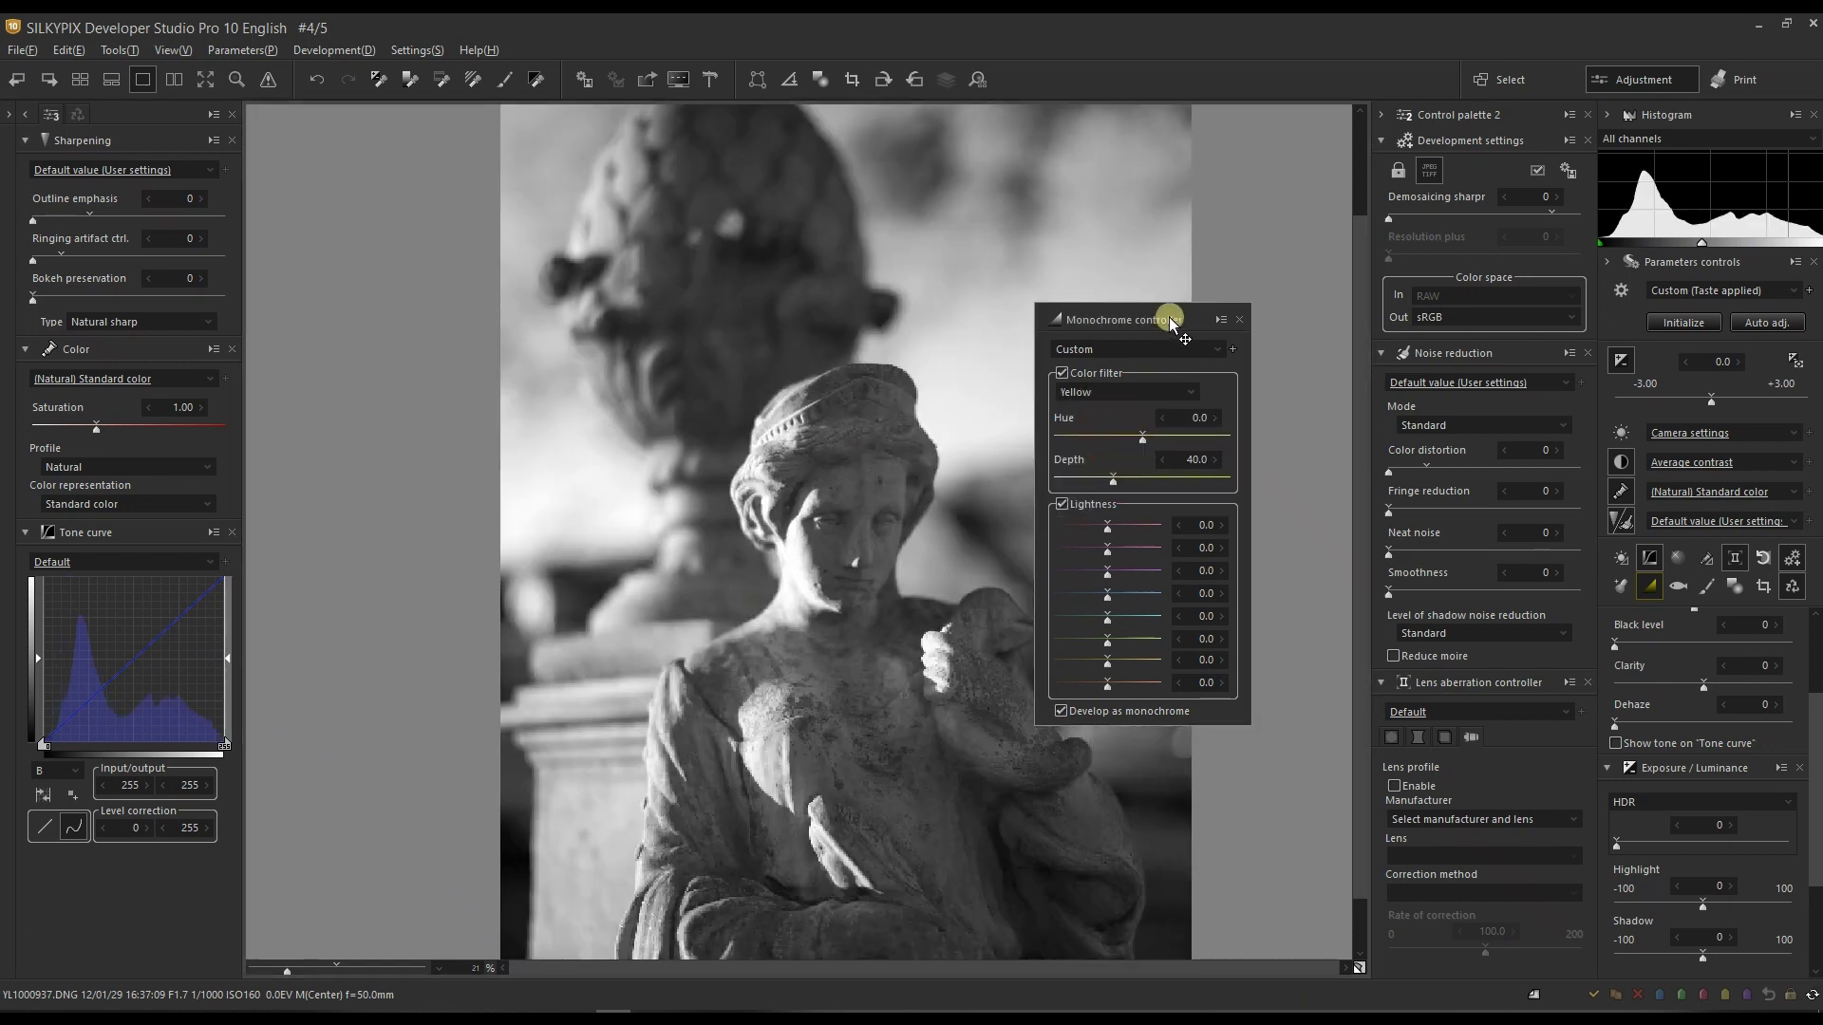
left_click_drag(1170, 320, 1270, 310)
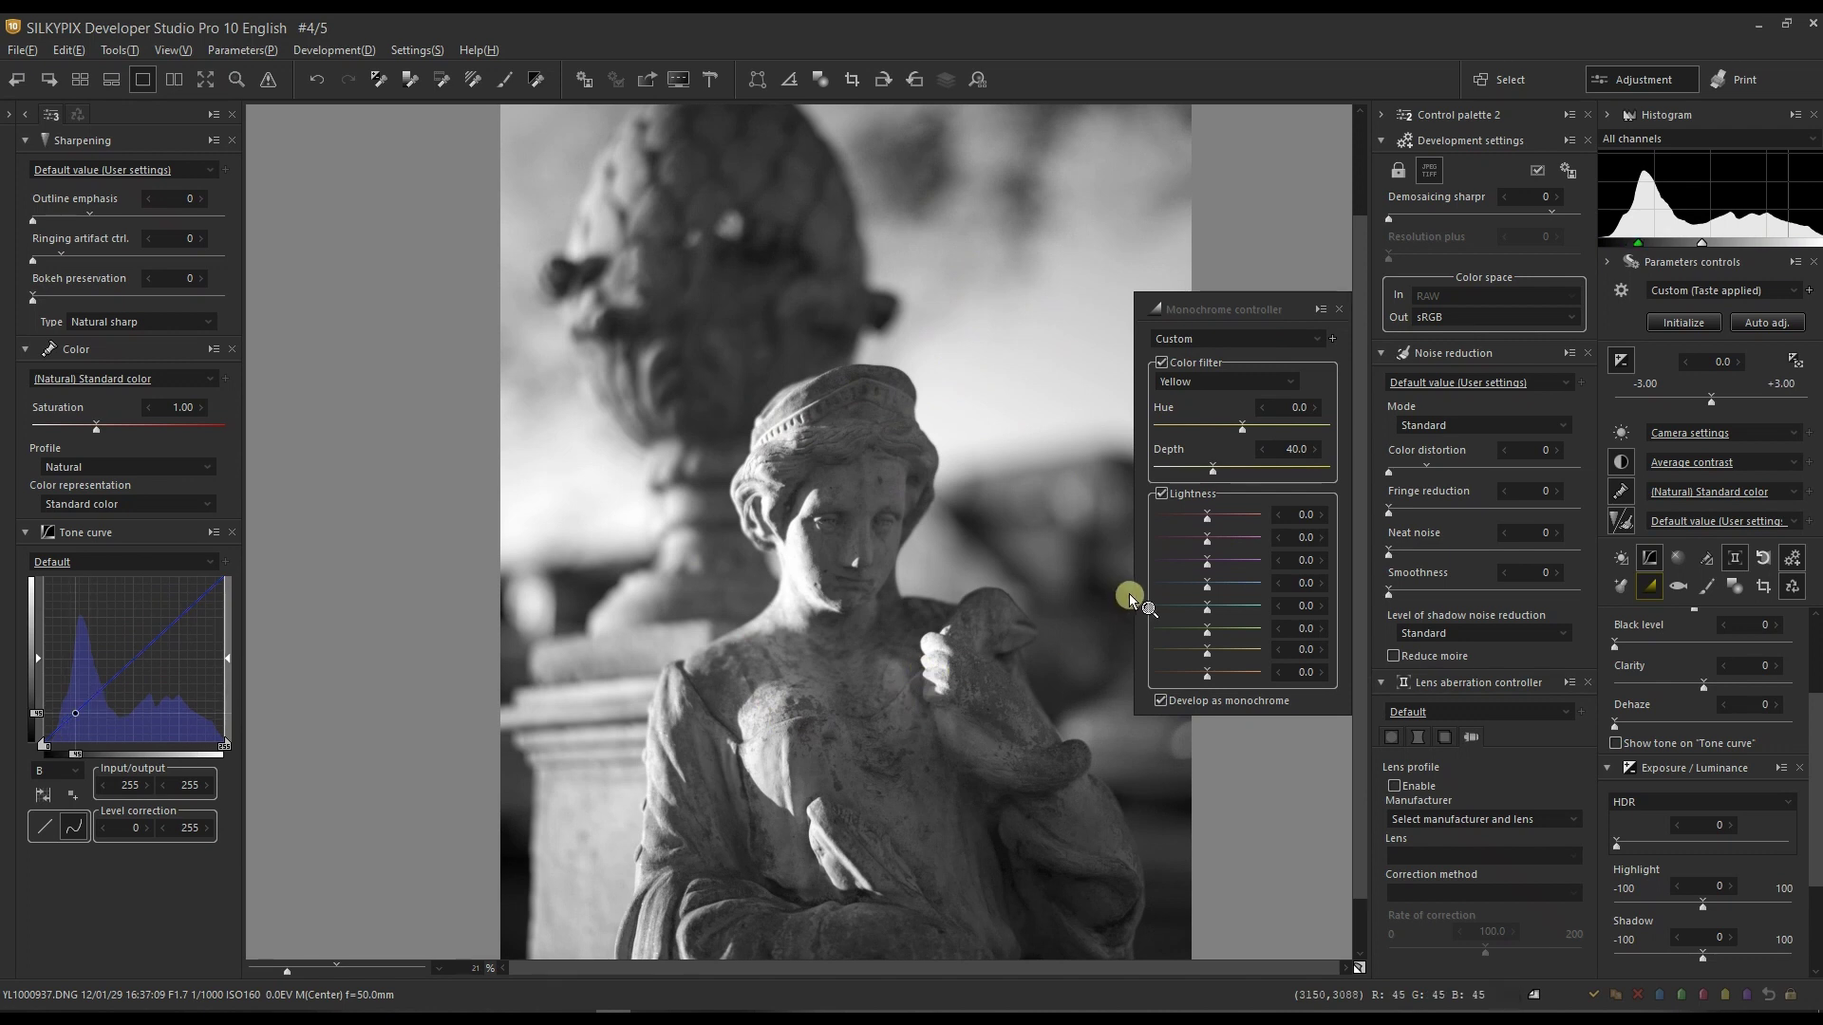
Tune the Lightness sliders: first band to 16, fourth band darker, last band brighter.
mouse_move(1184, 594)
left_mouse_down()
mouse_move(1200, 582)
mouse_move(1155, 579)
mouse_move(1198, 605)
mouse_move(1172, 608)
left_mouse_up()
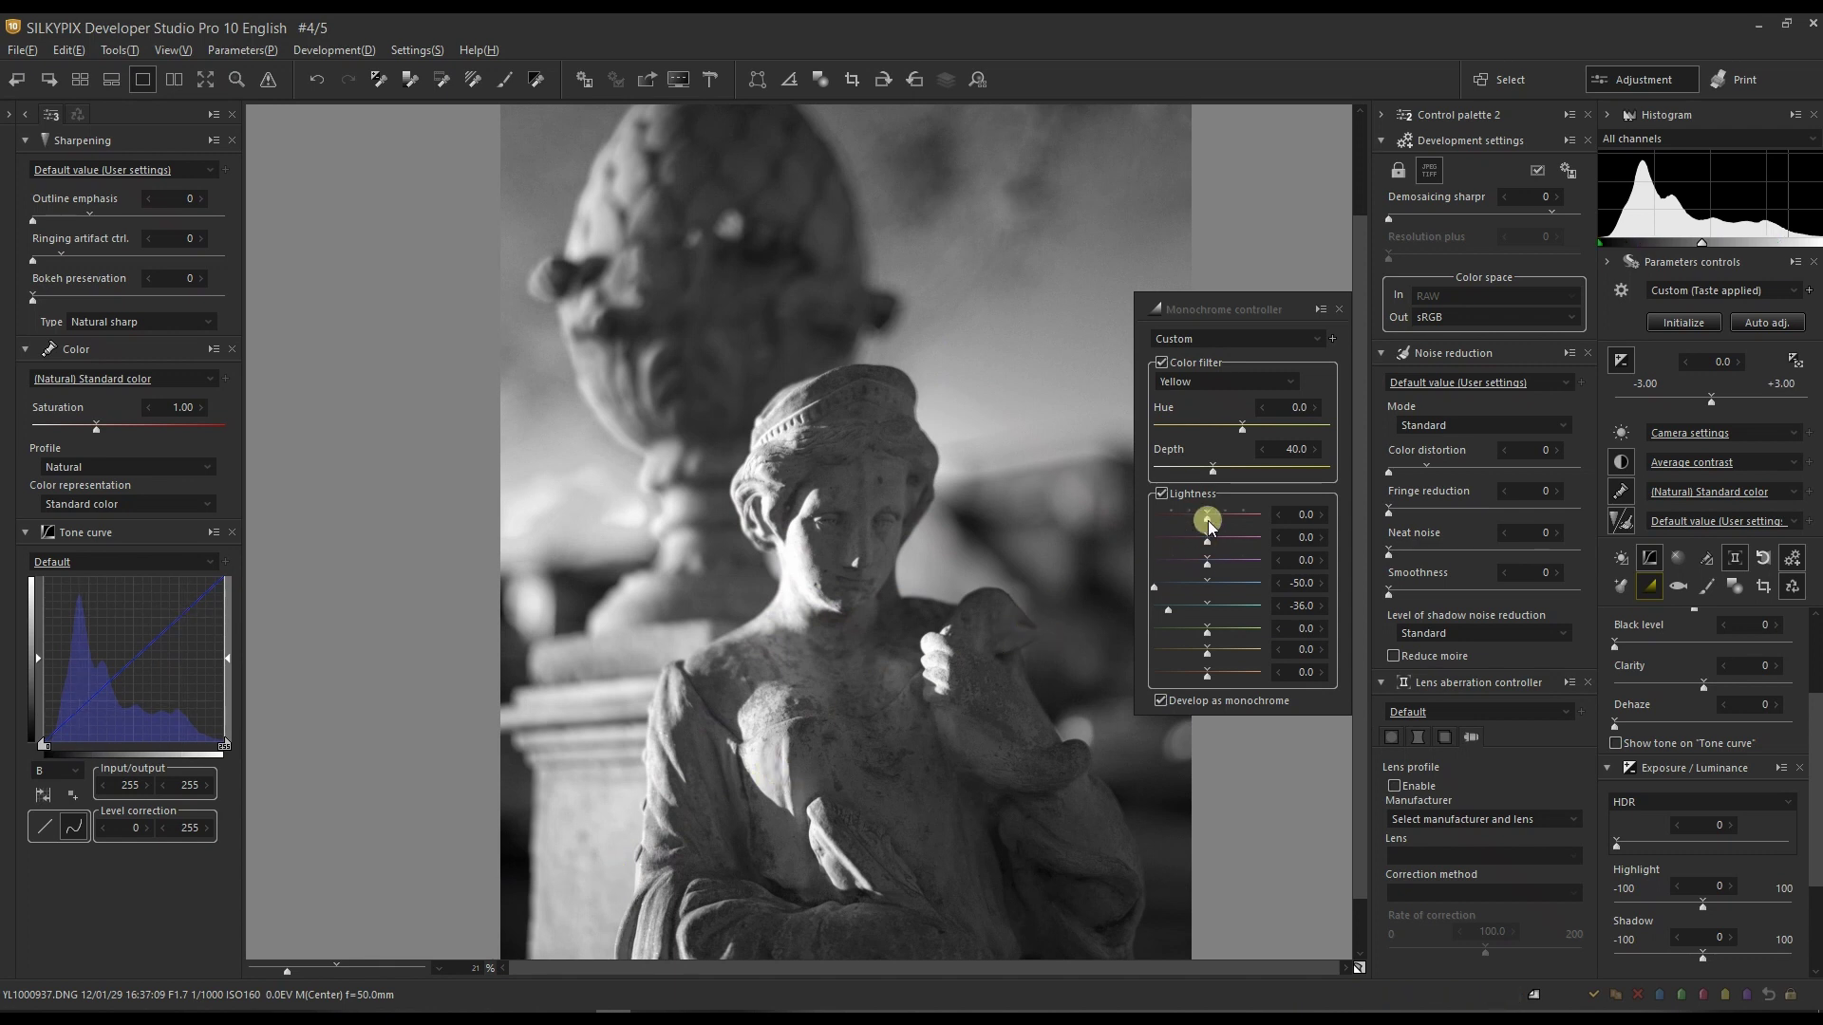
left_click_drag(1209, 527, 1224, 526)
left_click(1194, 655)
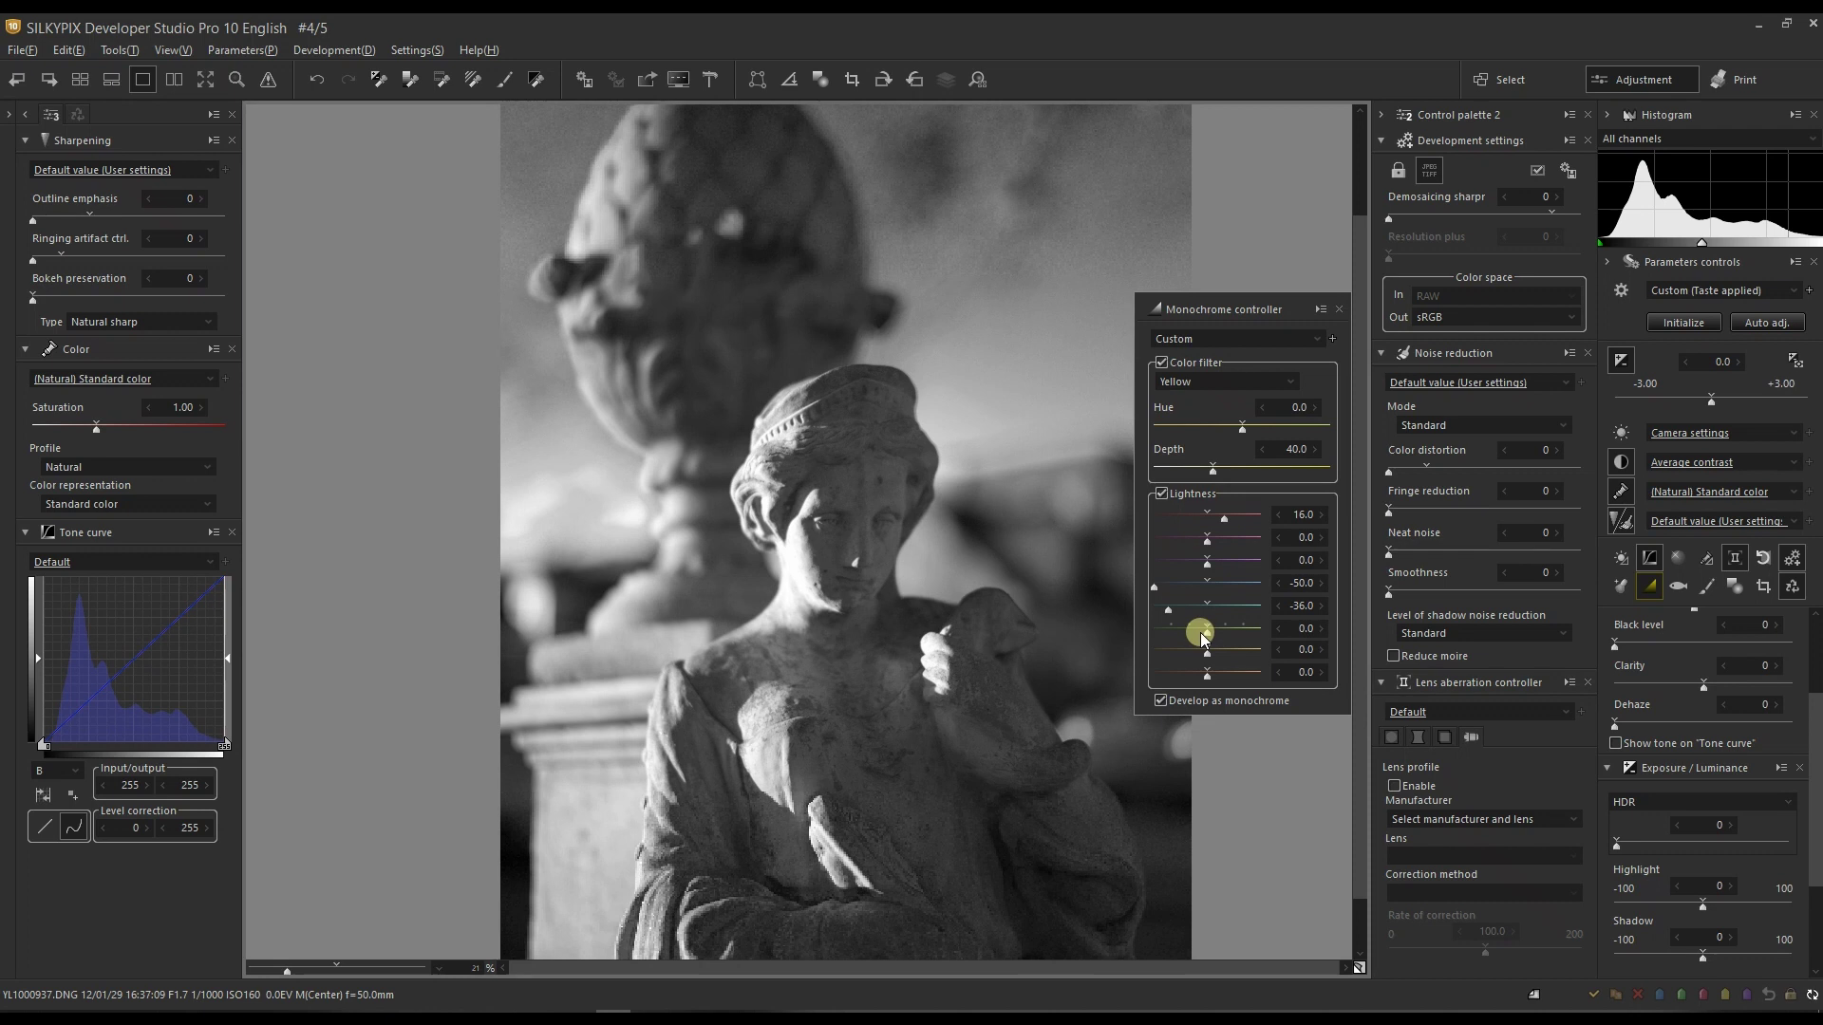
left_click_drag(1207, 674, 1236, 678)
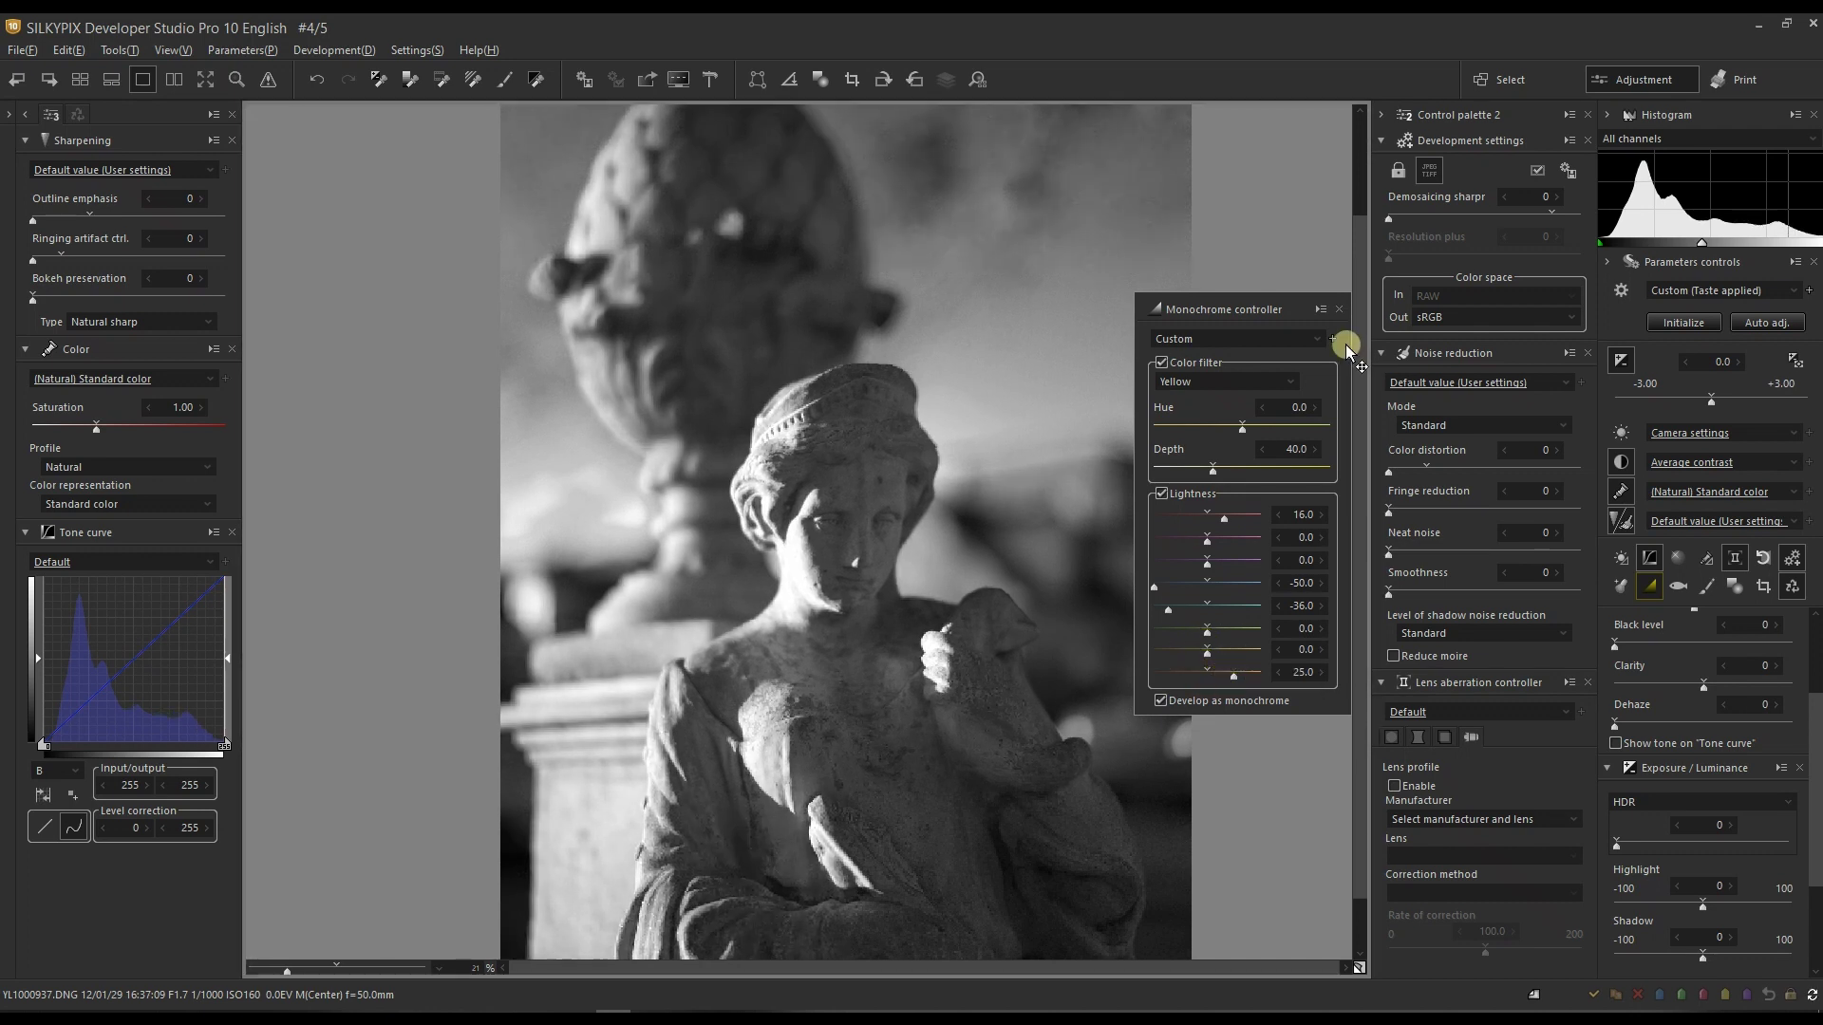
Close the Monochrome controller and switch the tone curve channel to L.
left_click(1341, 307)
left_click(63, 562)
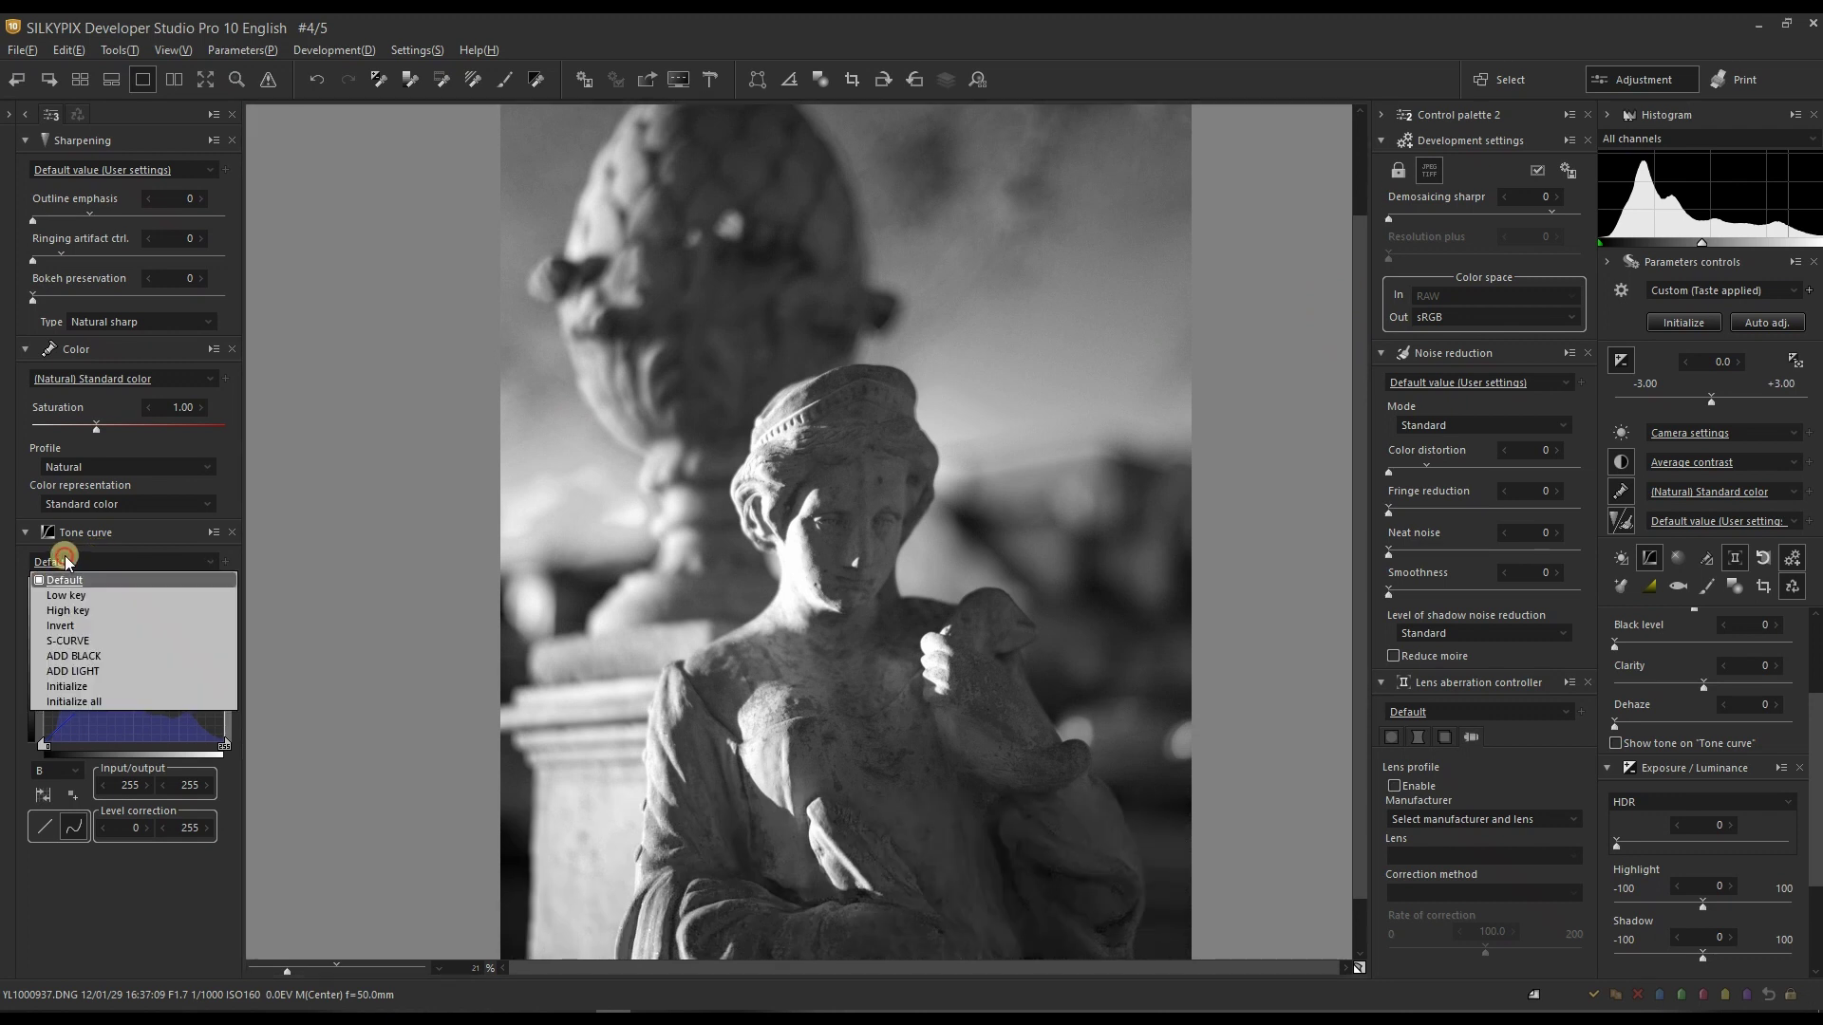
left_click(70, 581)
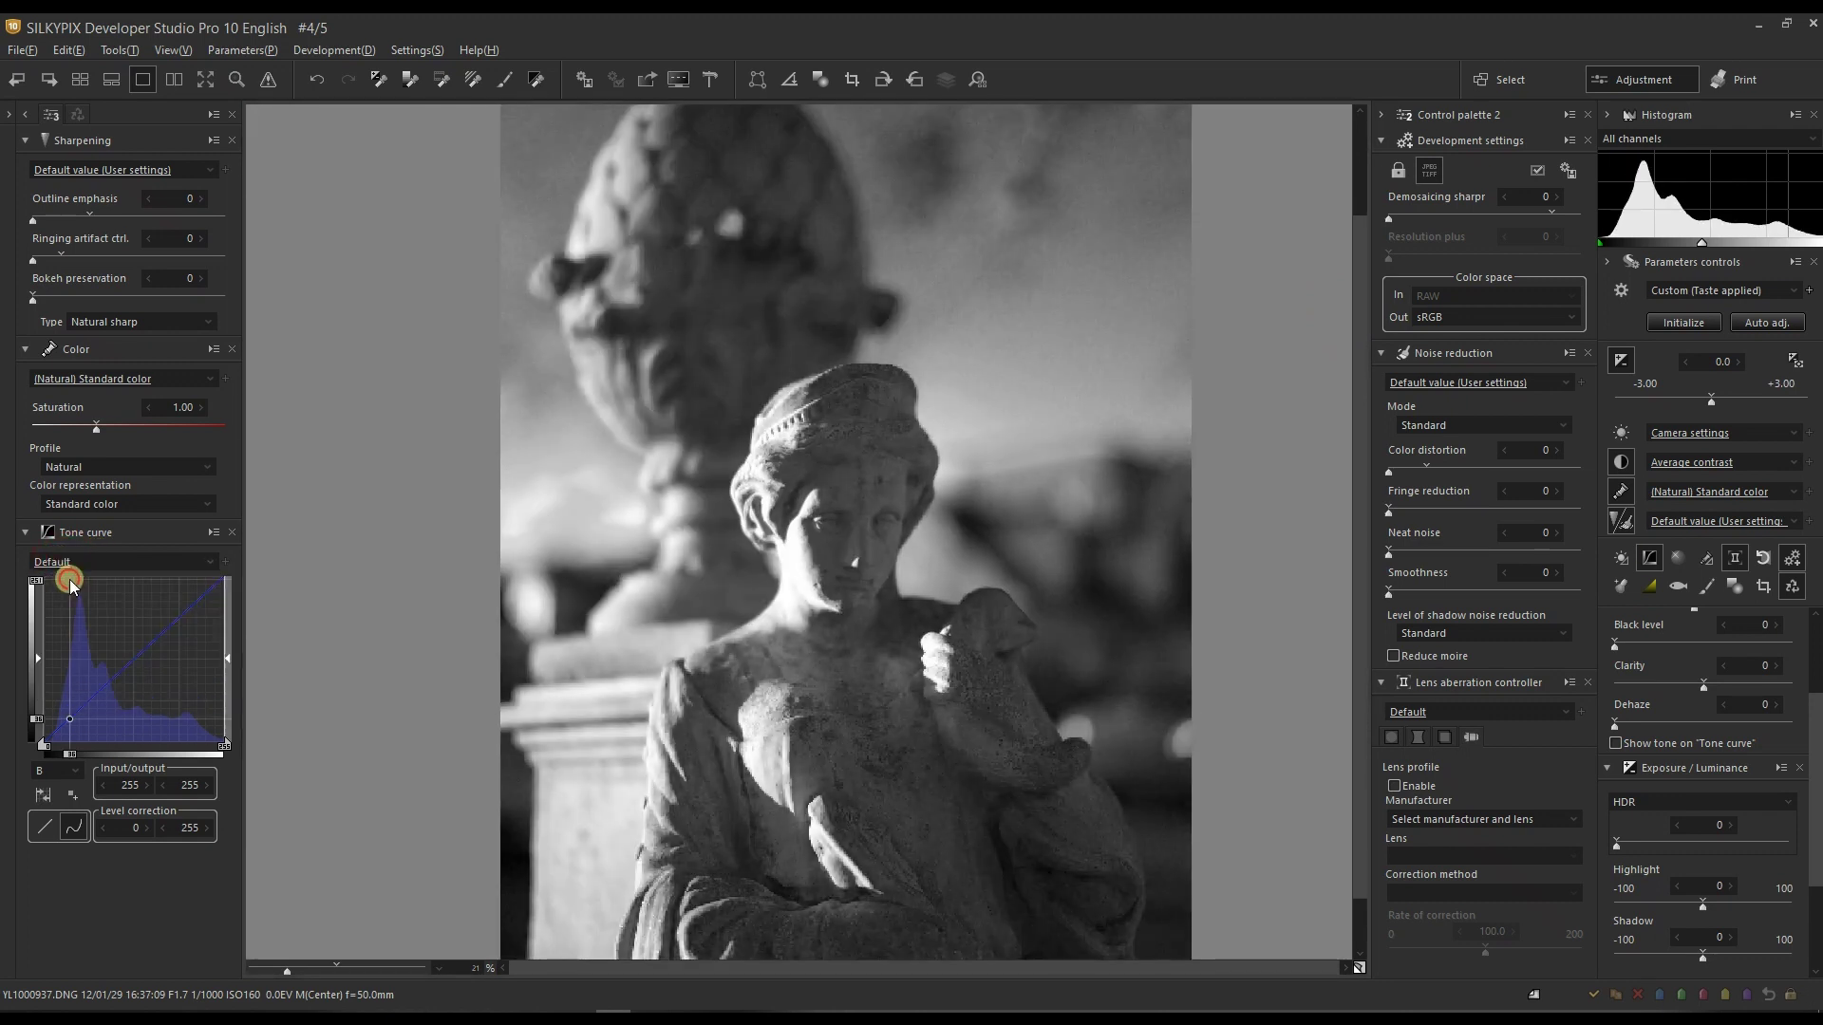
left_click(56, 767)
left_click(55, 851)
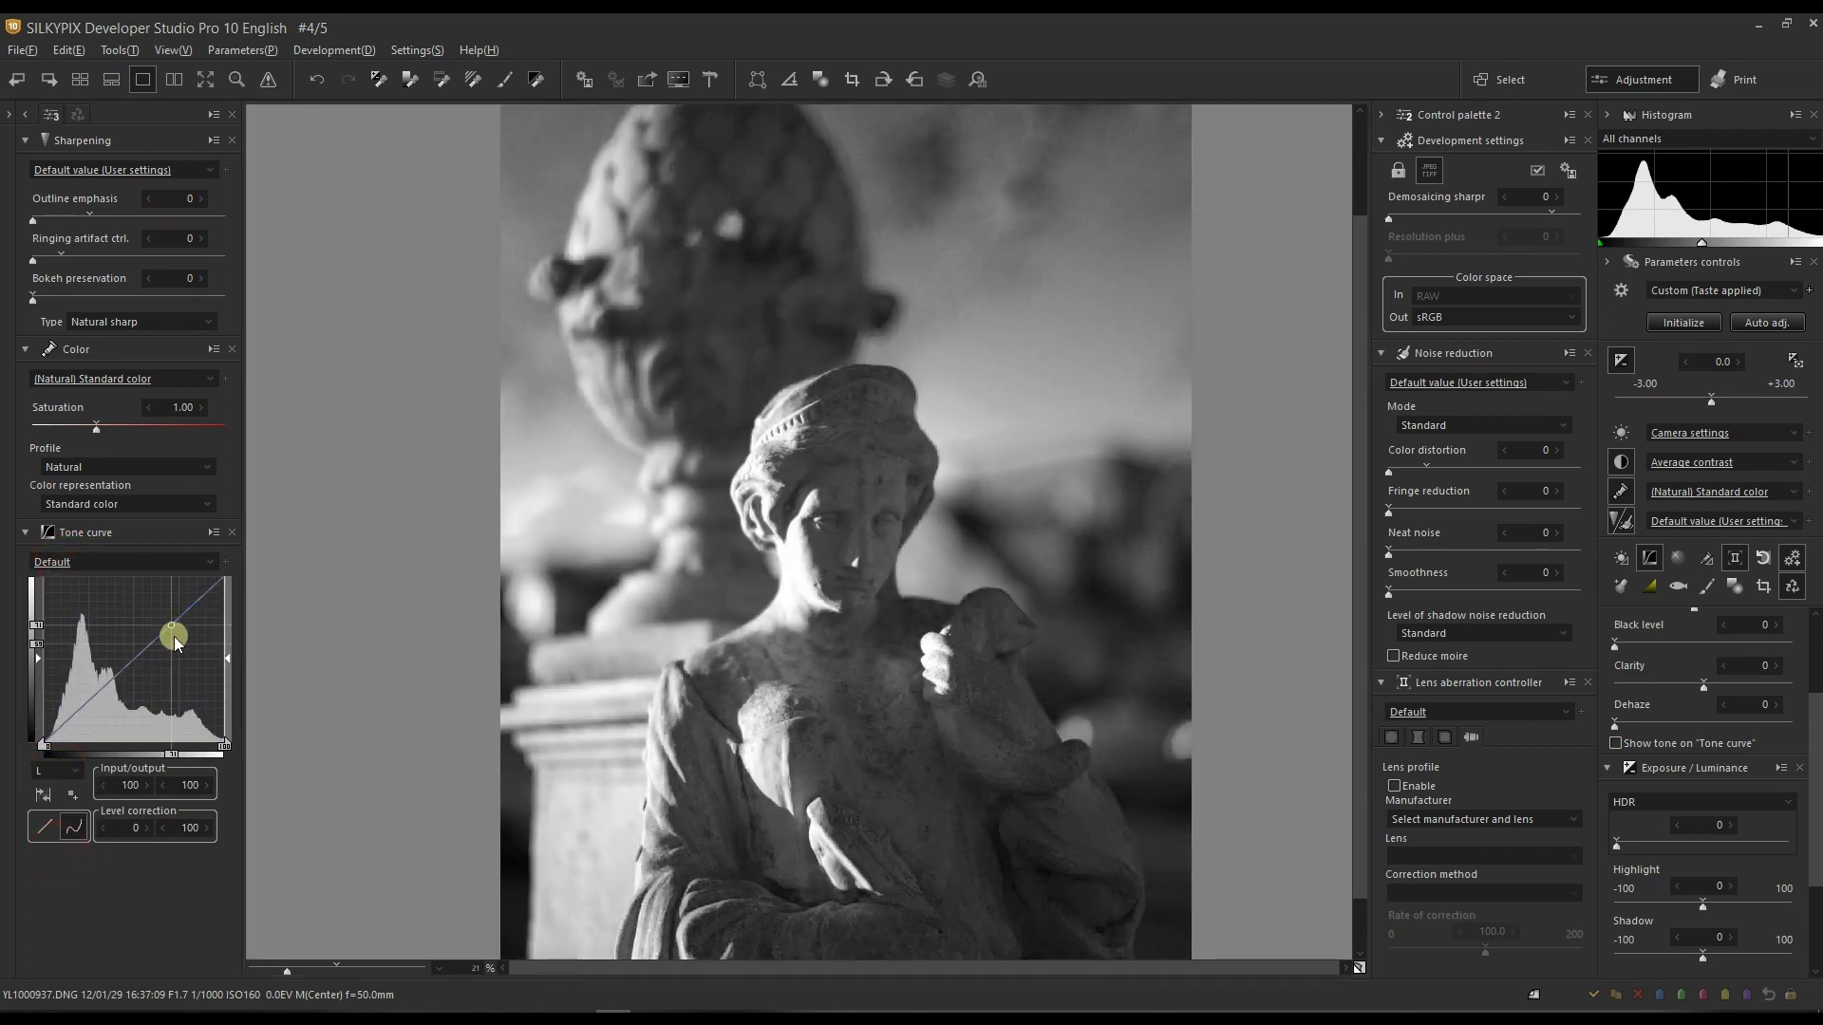
Add curve points that lift the upper tones and pull the shadows slightly down.
left_click(175, 607)
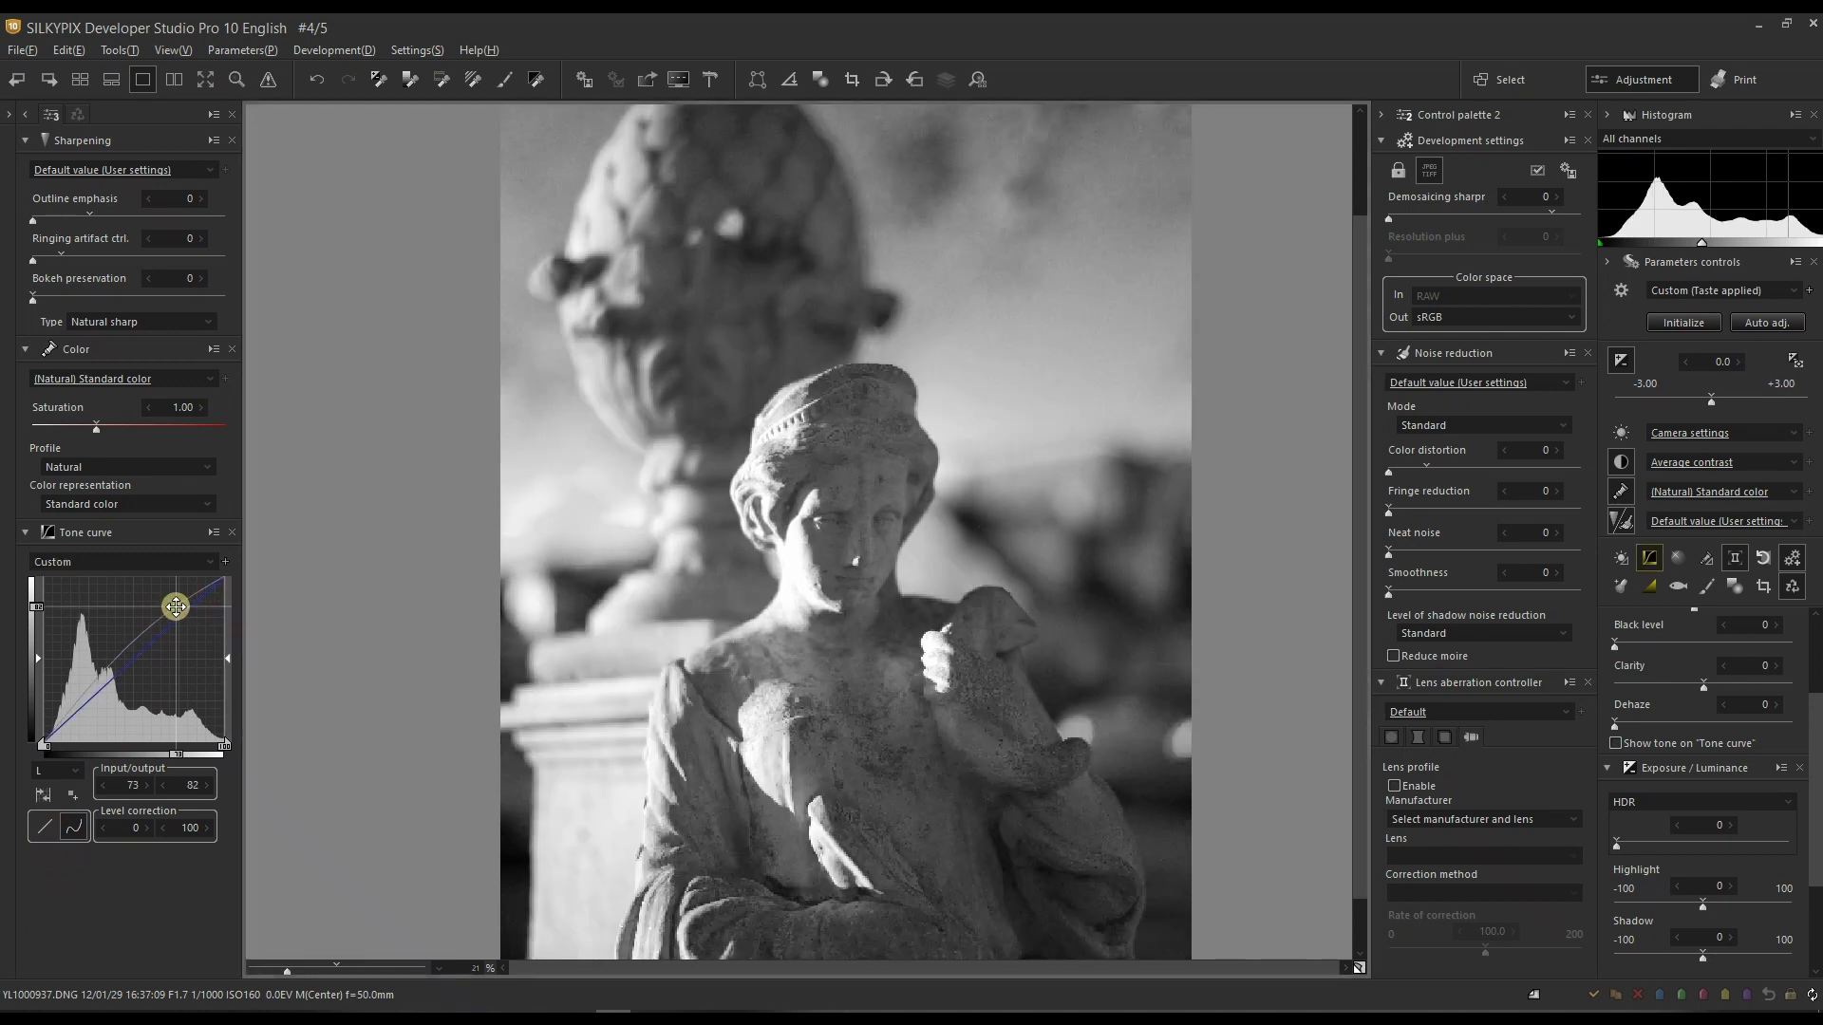
left_click_drag(176, 608, 179, 611)
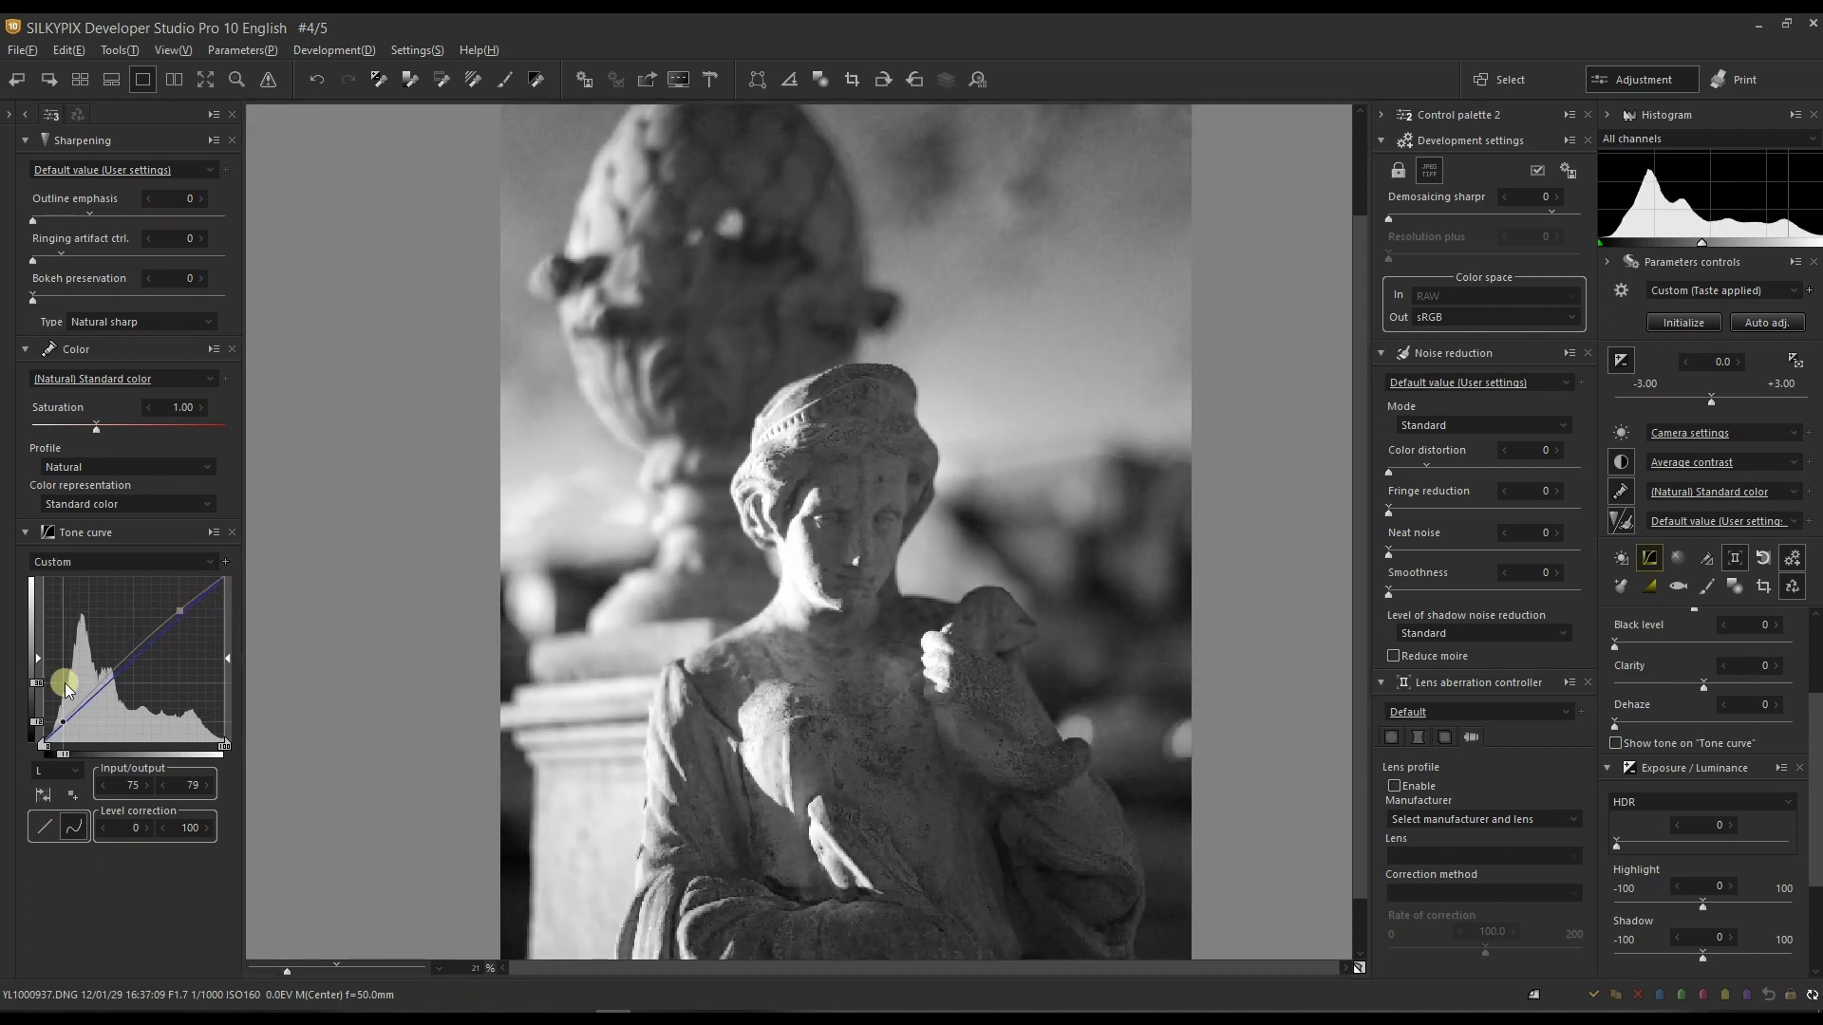
mouse_move(72, 681)
left_mouse_down()
mouse_move(134, 652)
mouse_move(83, 709)
left_mouse_up()
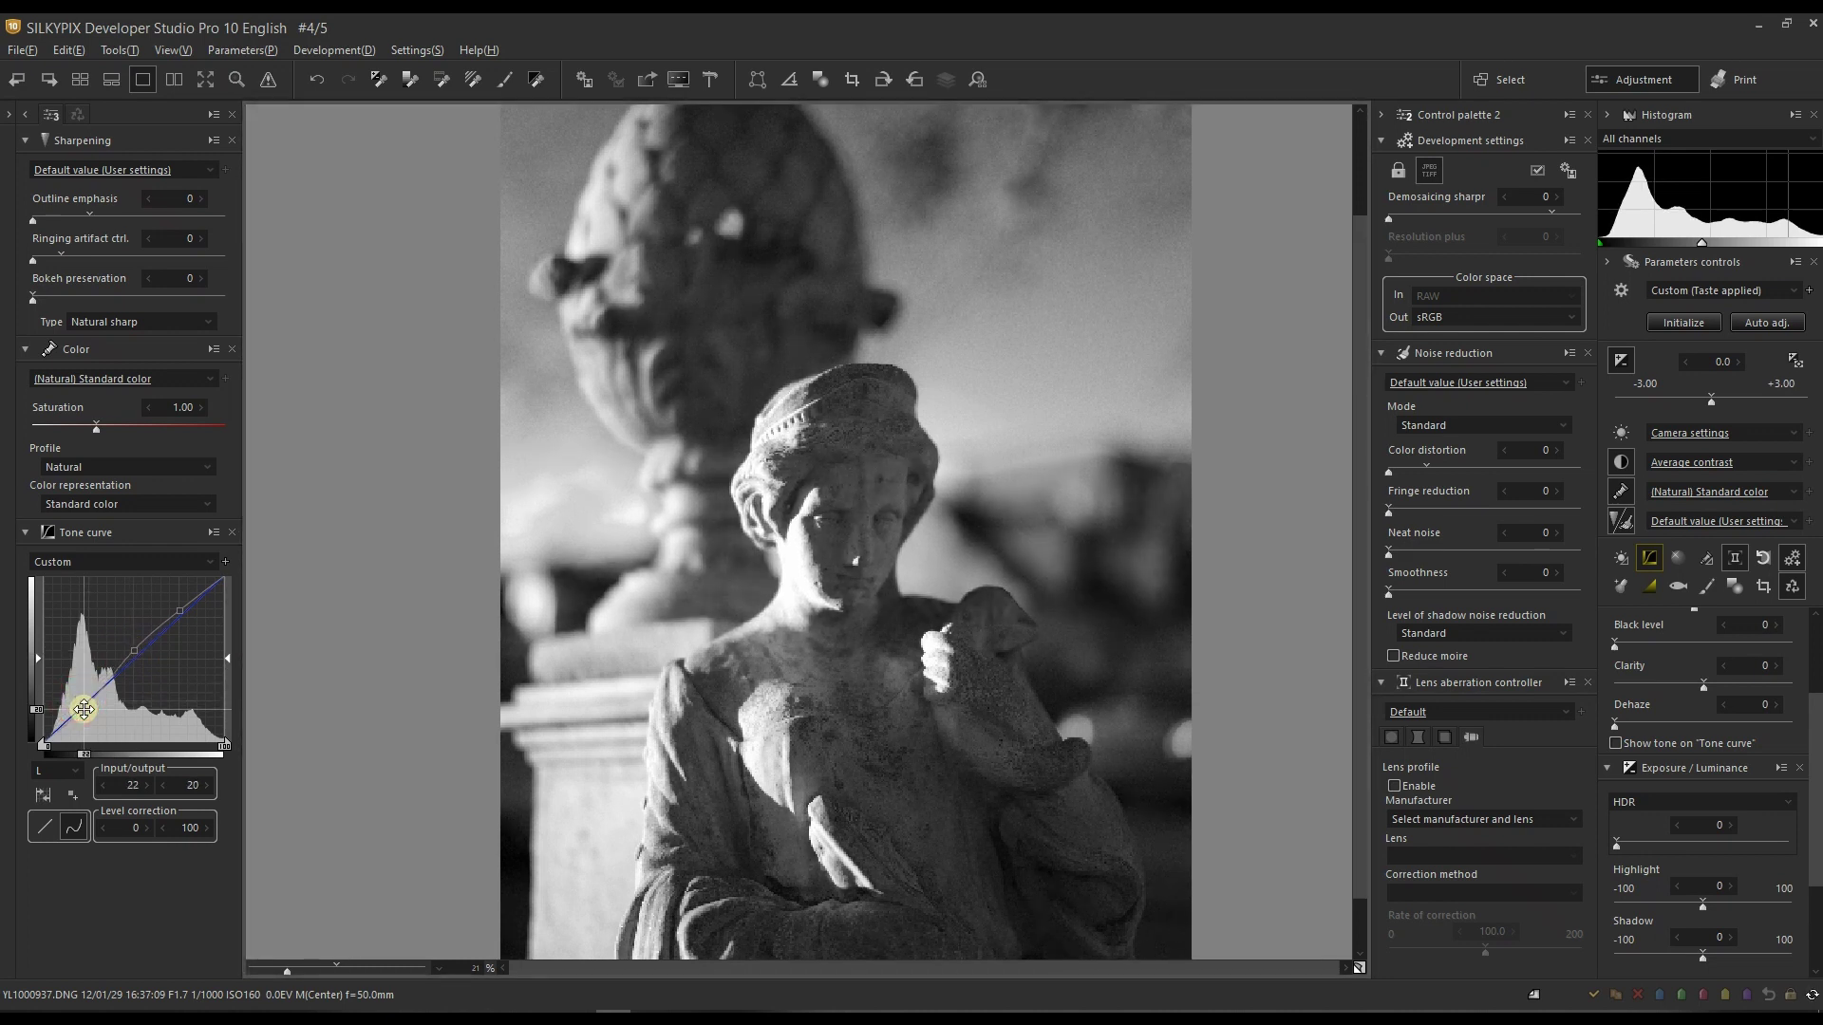
Crop 314 pixels off the top of the statue photo, leaving 3468 × 4898.
key("t")
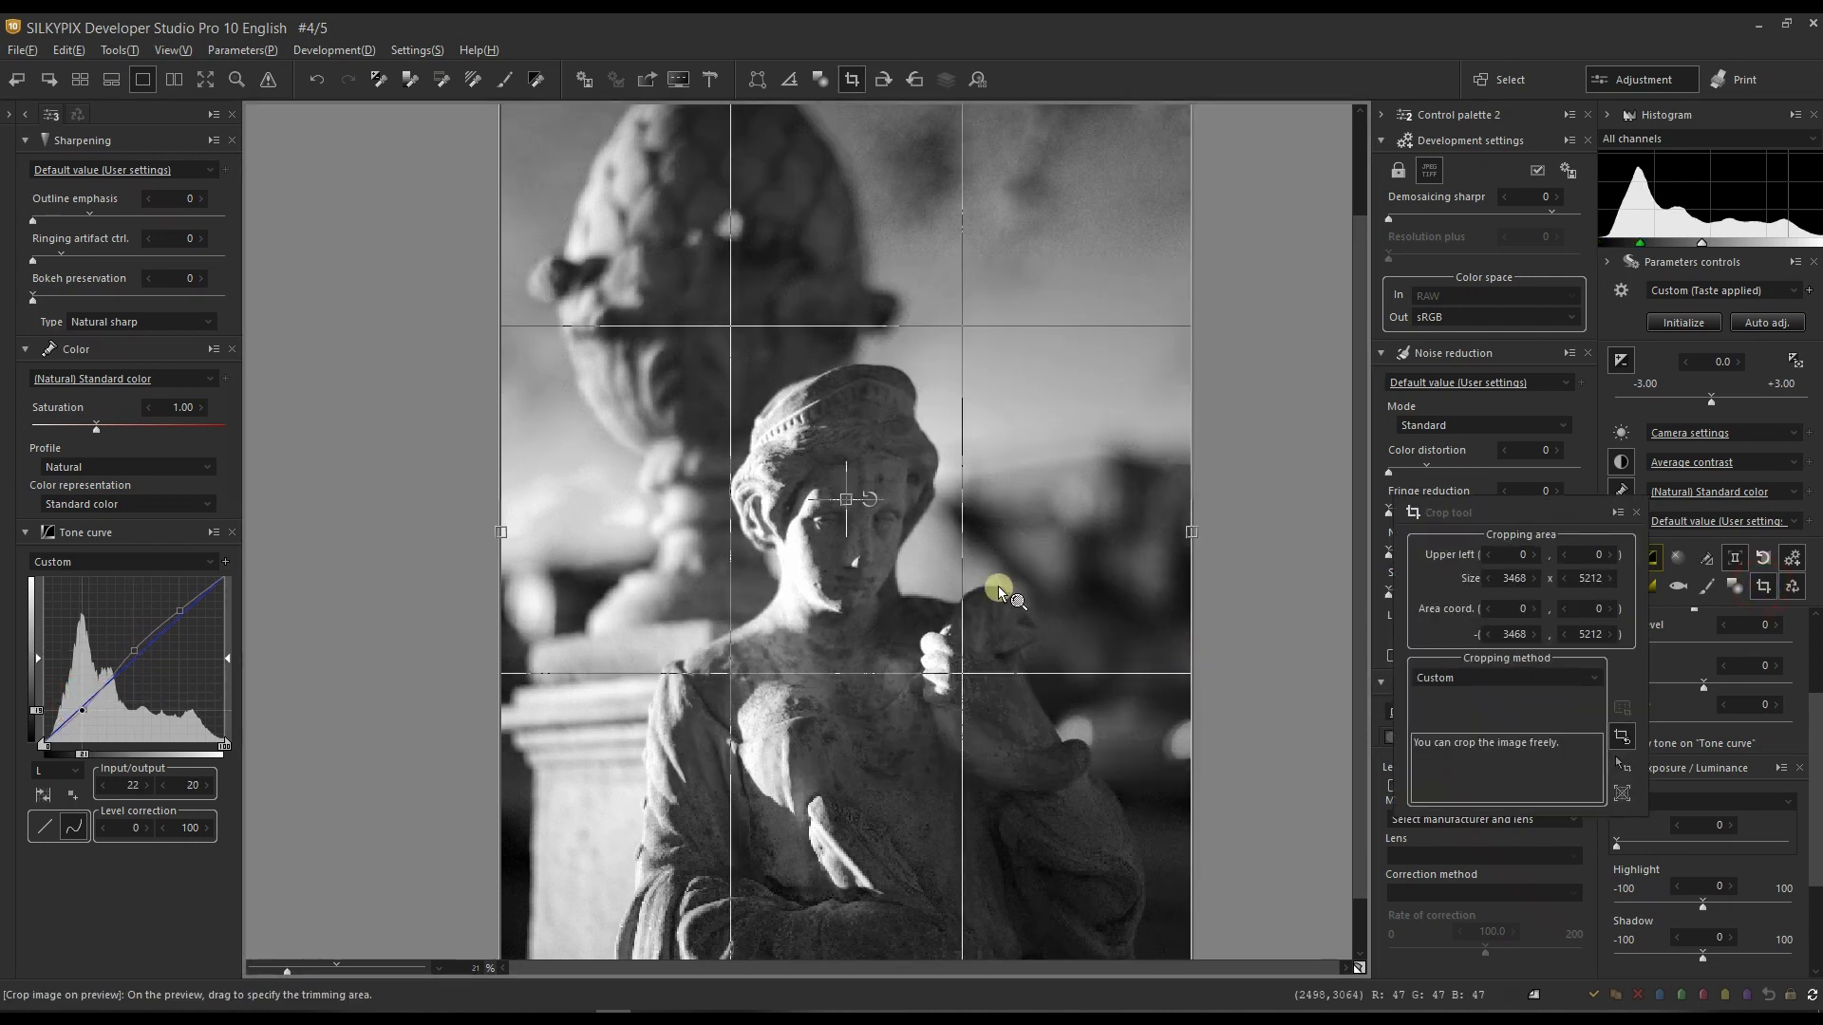
scroll(998, 591, "up", 3)
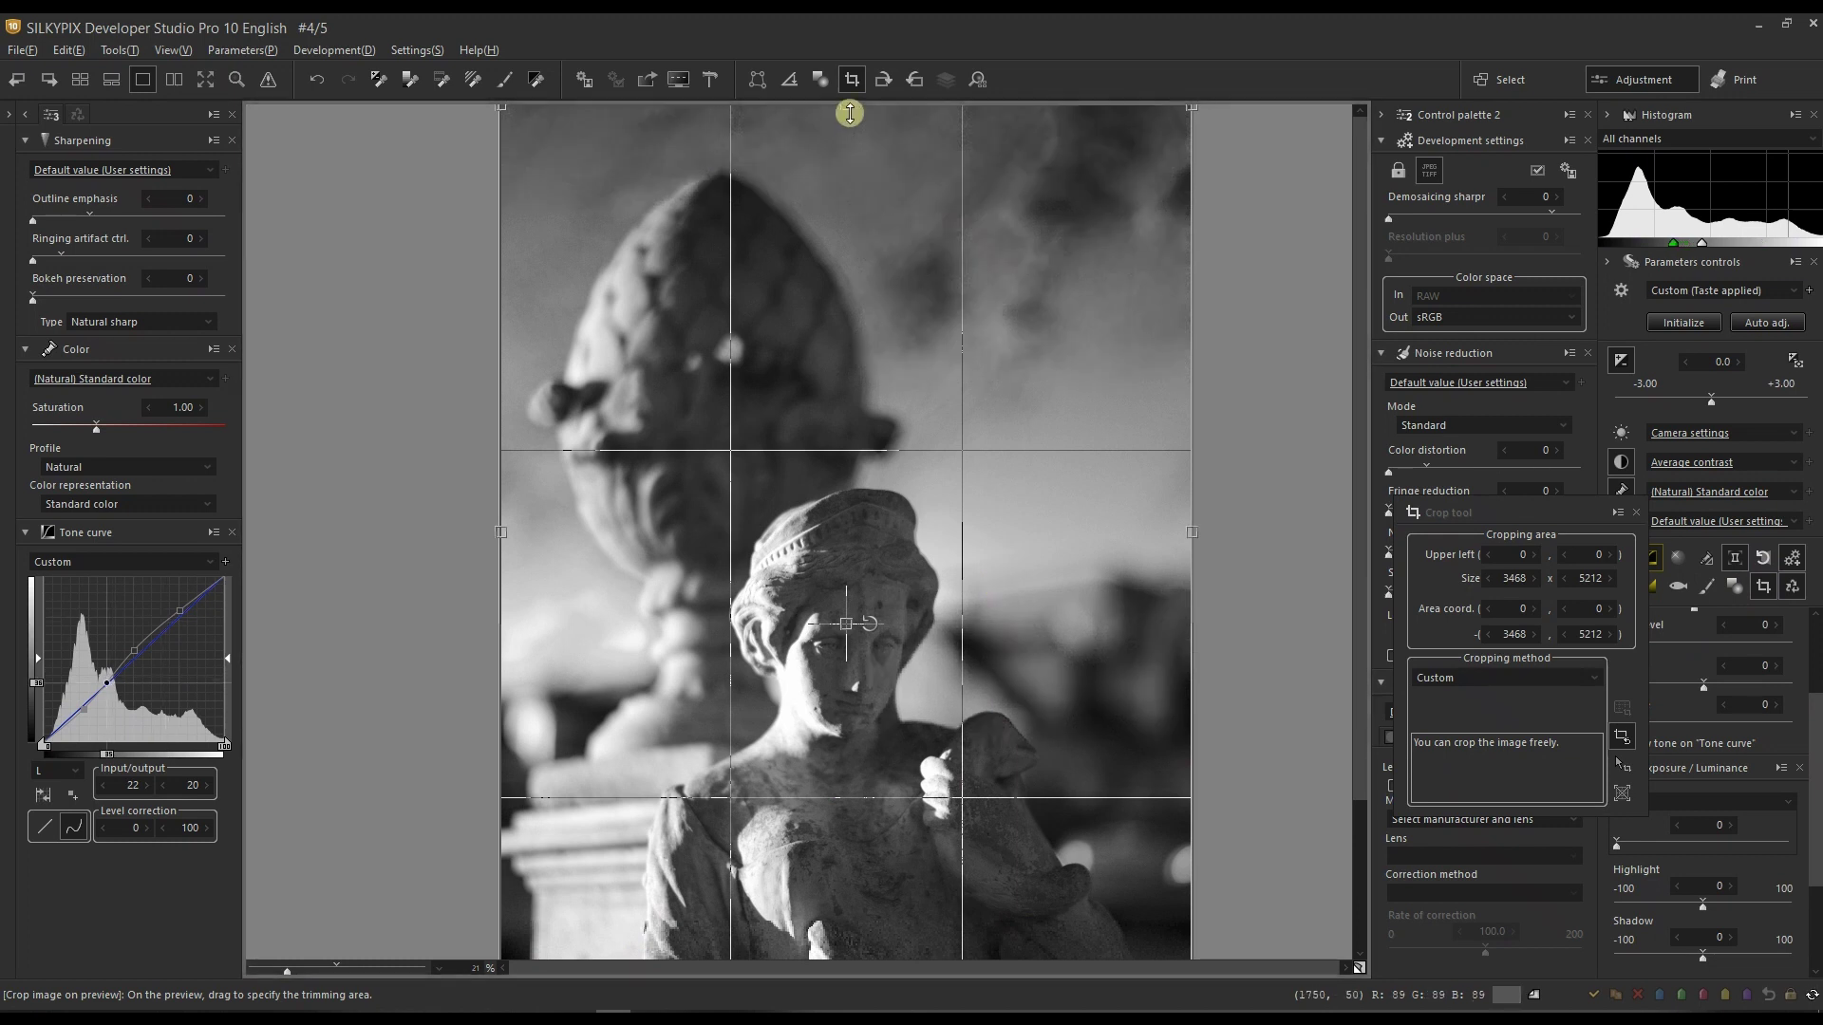
left_click_drag(850, 113, 854, 176)
scroll(891, 427, "down", 5)
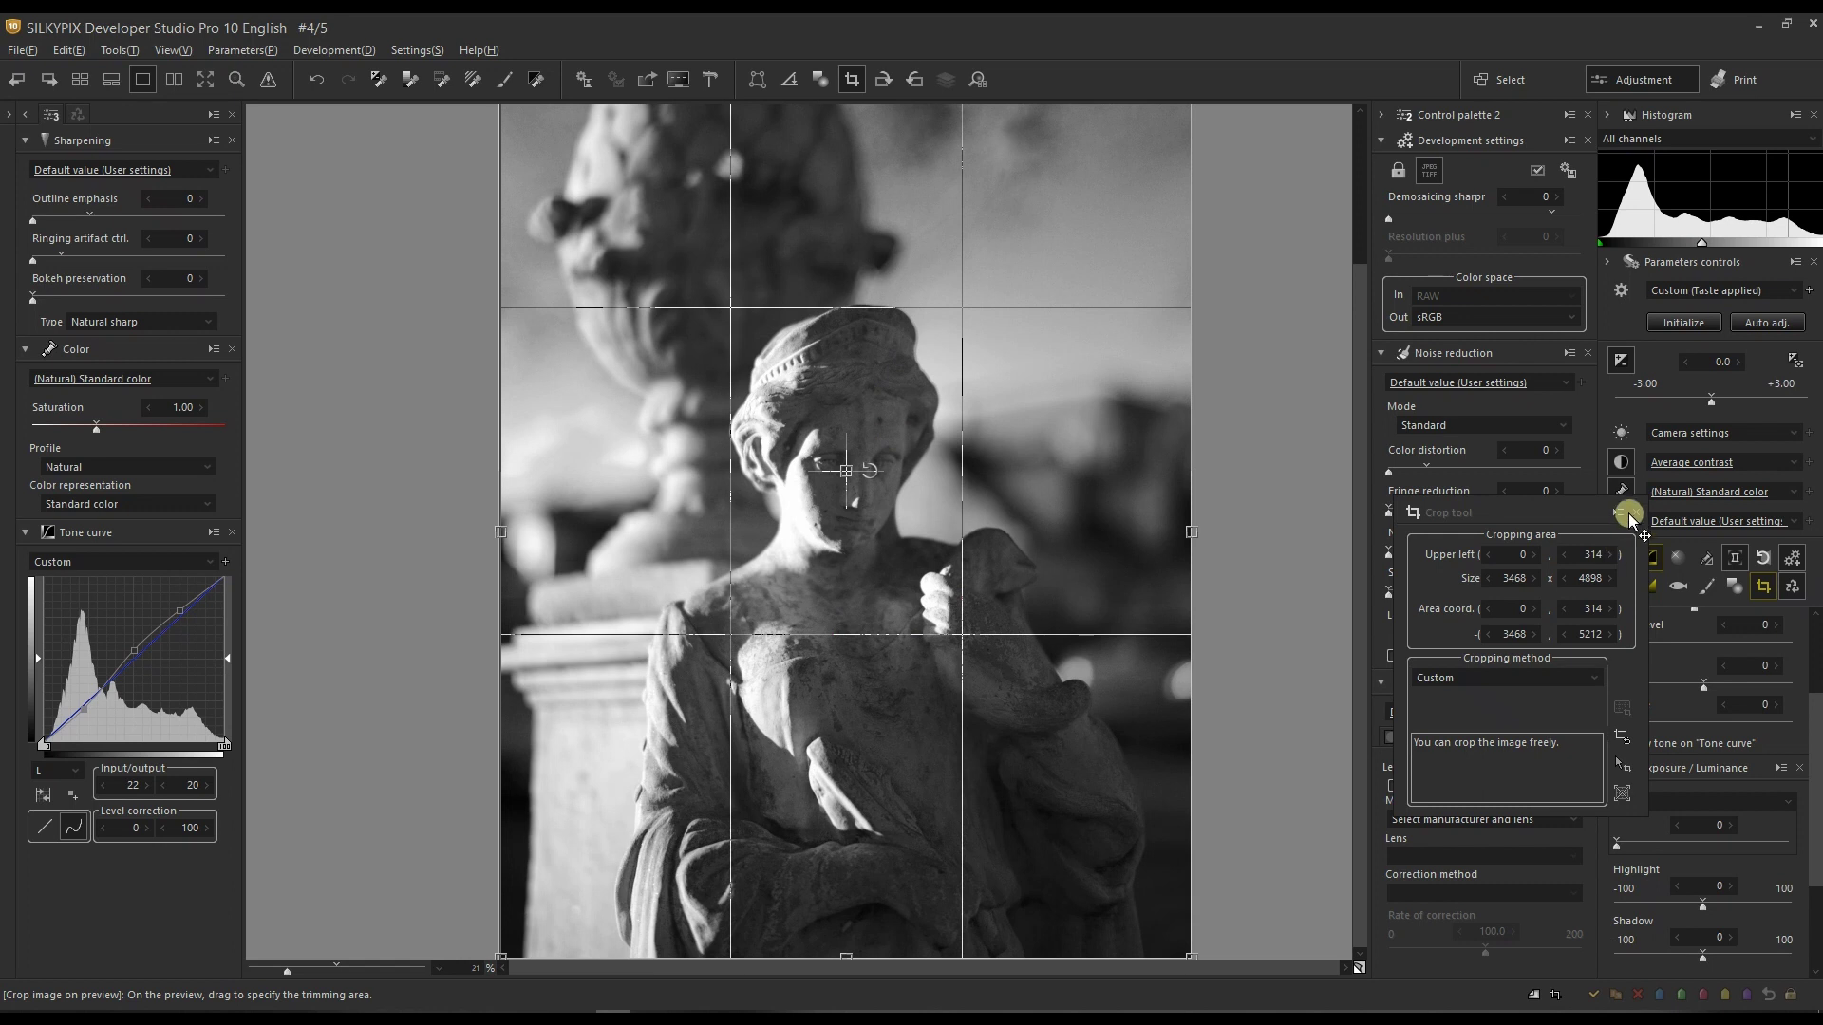
left_click(1634, 514)
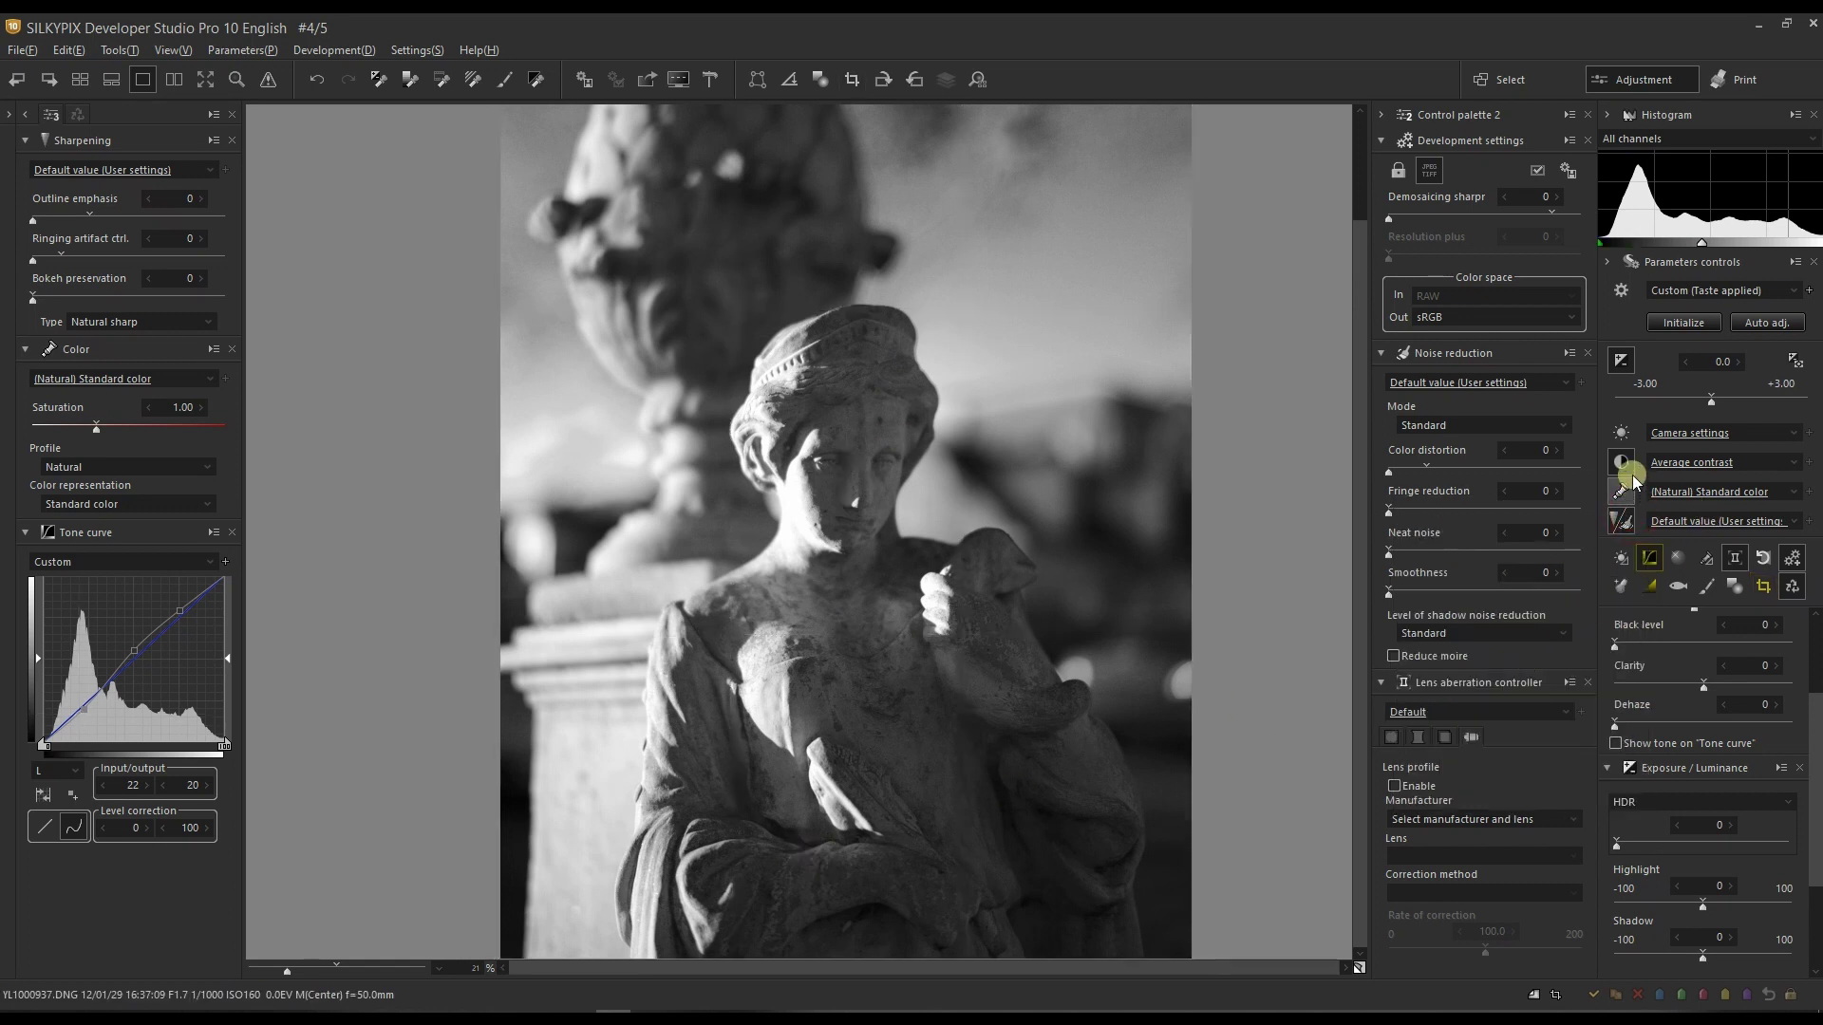
Set gamma to 1.30 and black level to 8 in the Tone palette.
left_click(1677, 564)
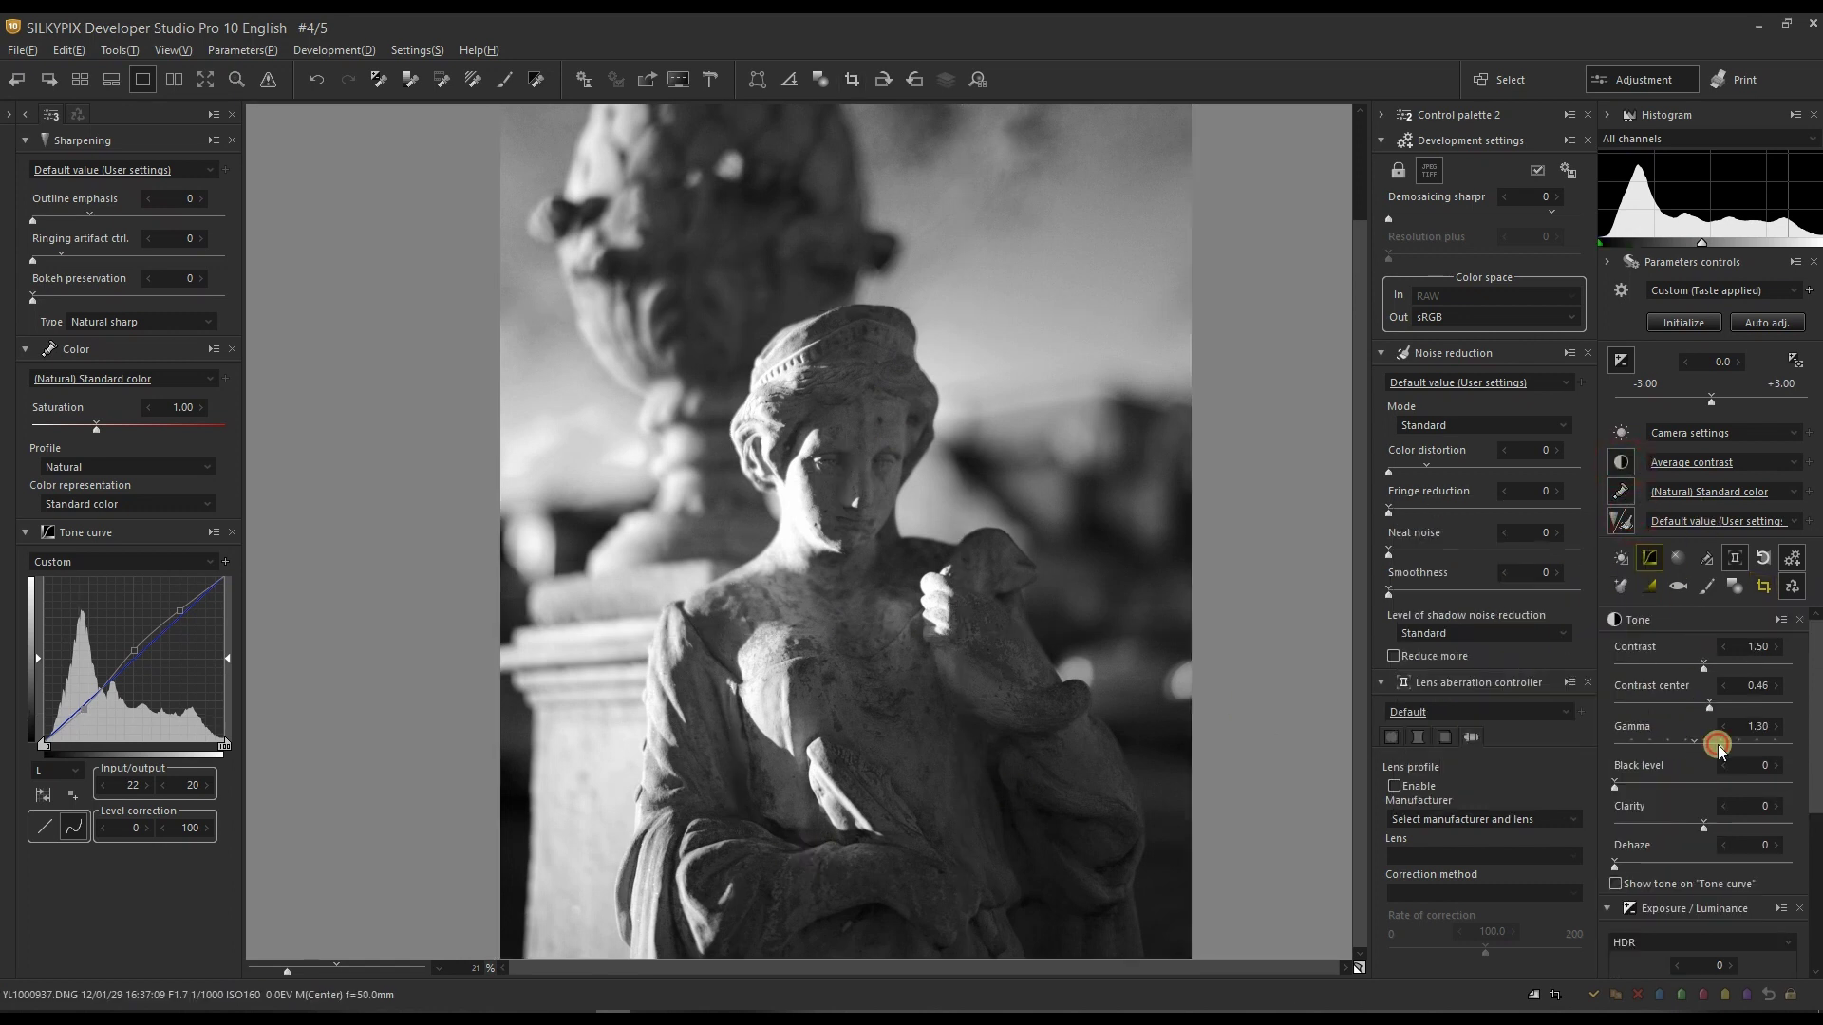
left_click(1719, 747)
left_click(1629, 786)
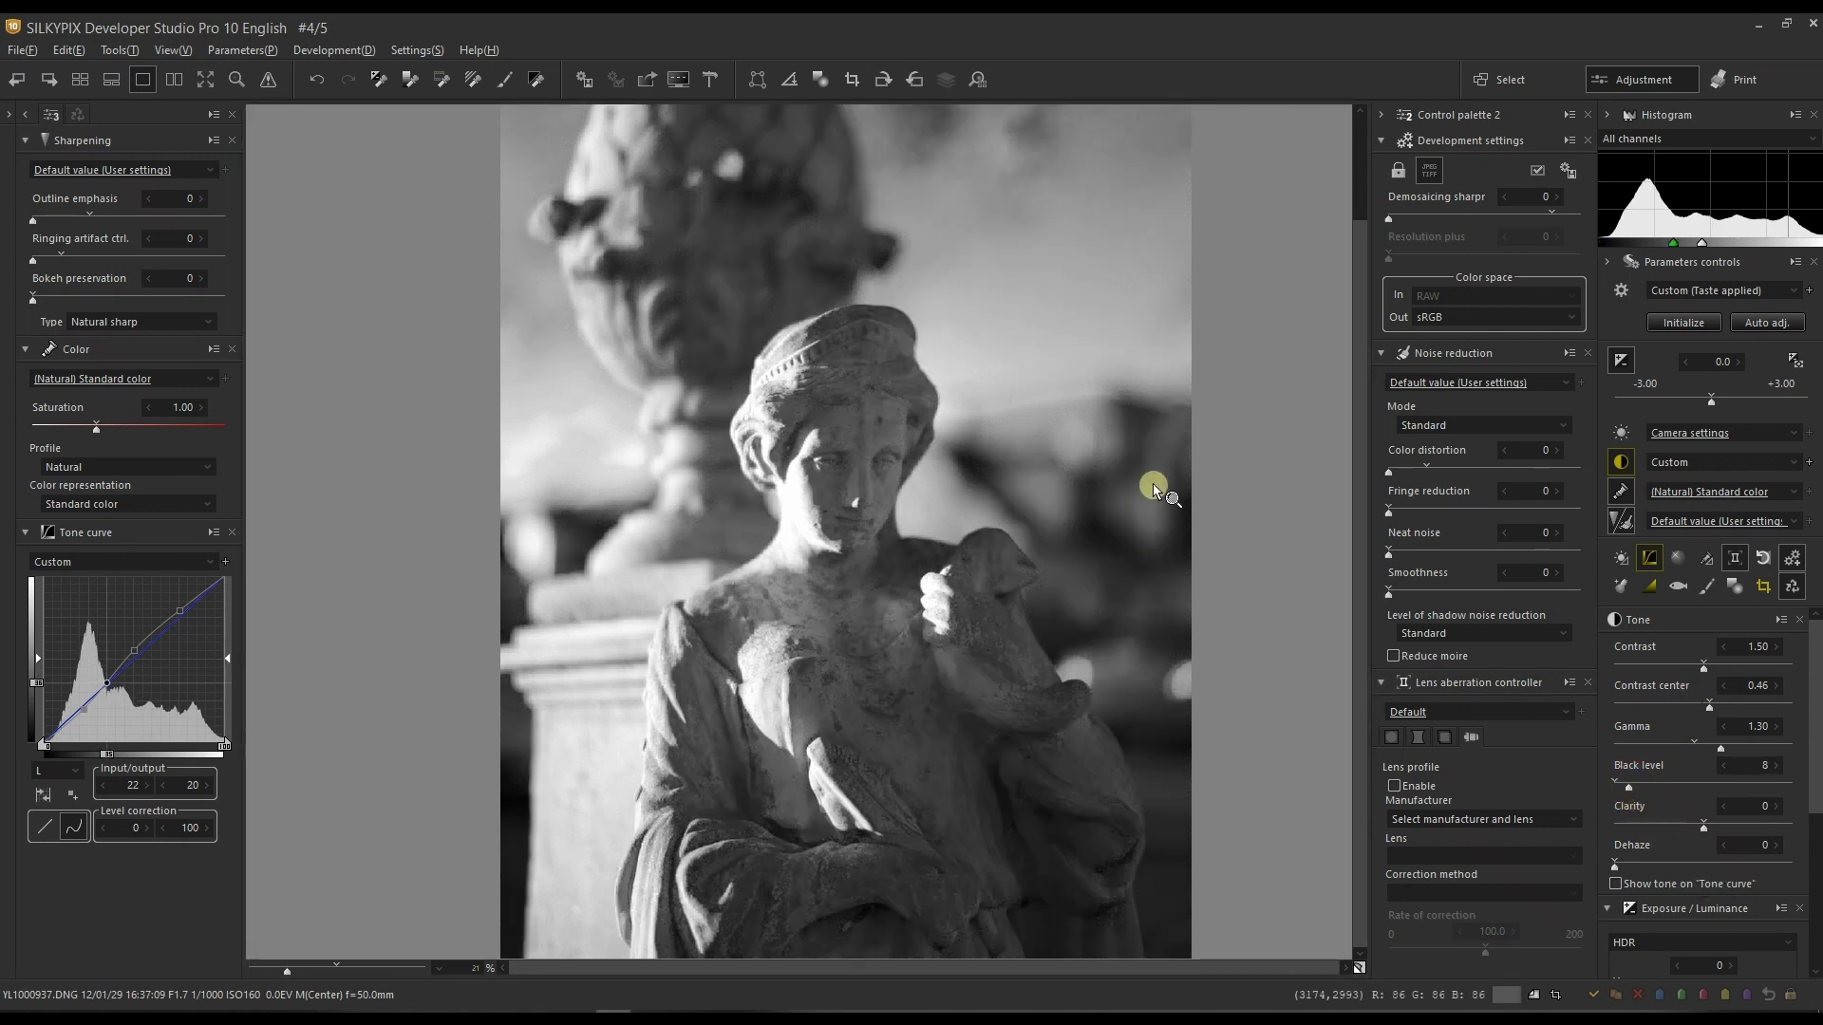
Apply the Default noise reduction preset and set demosaicing sharpness to 86.
left_click(1467, 388)
left_click(1454, 400)
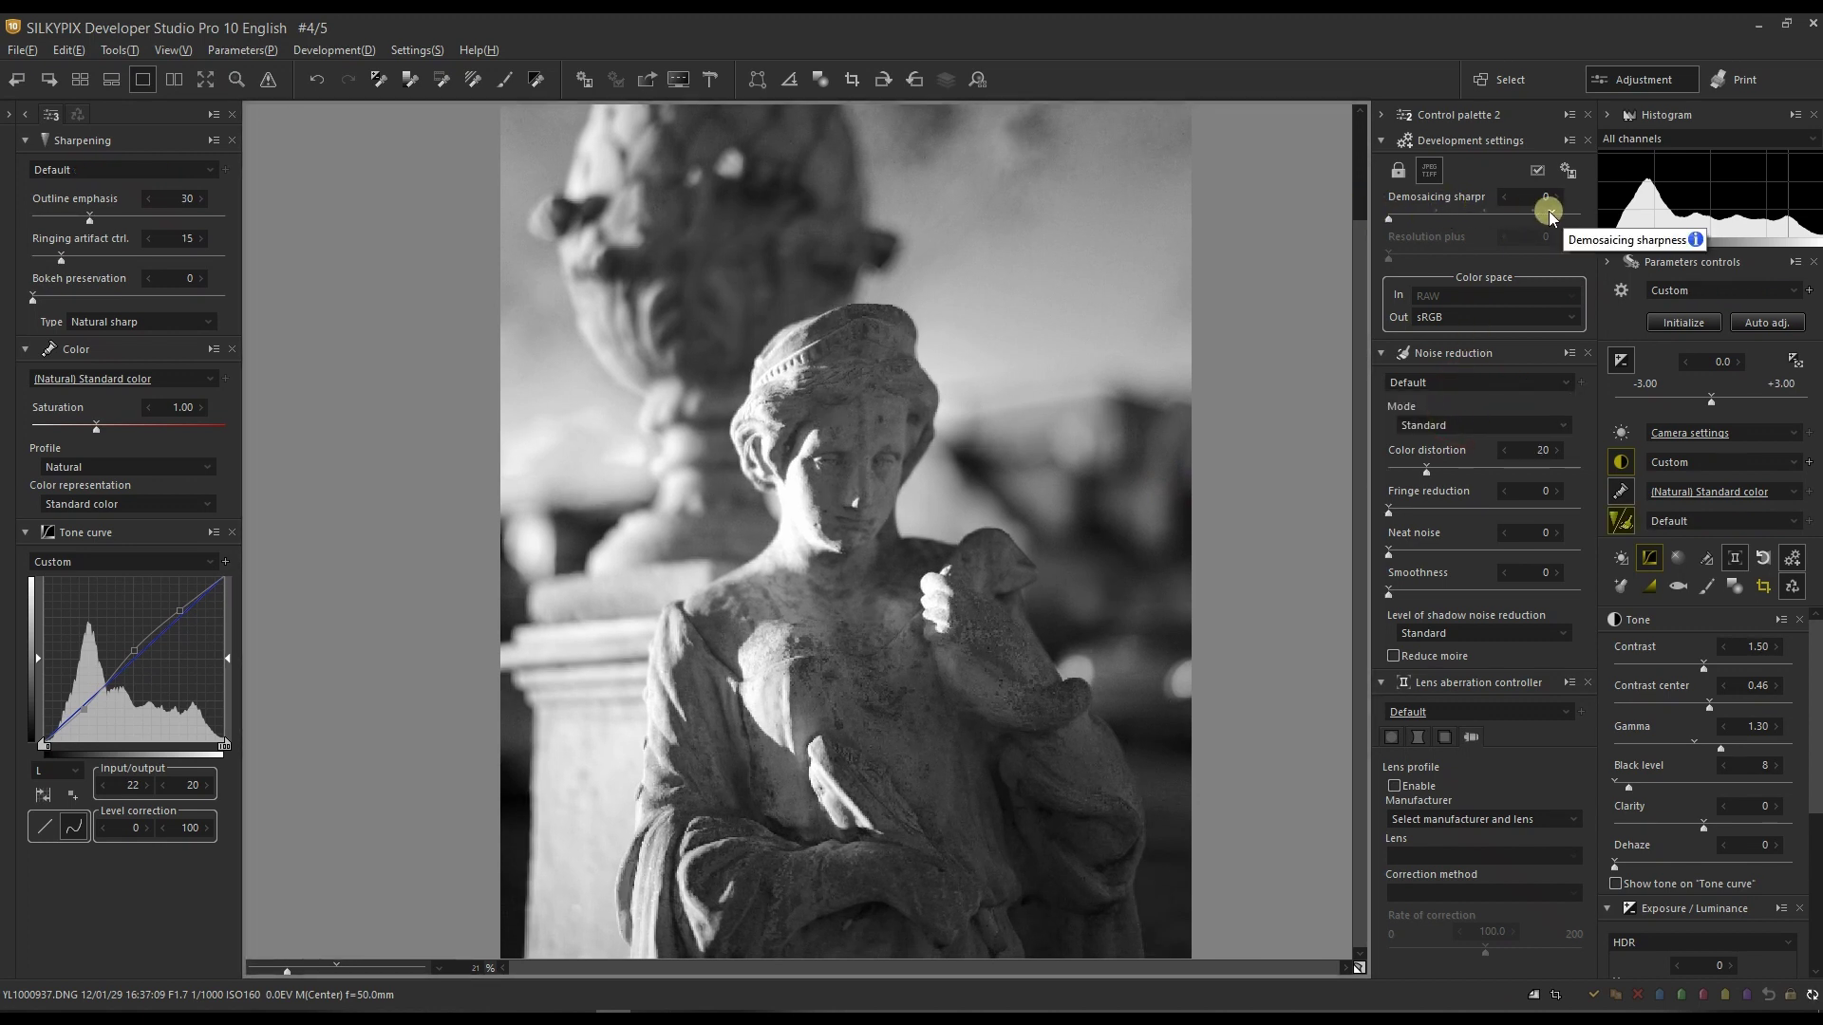
left_click(1550, 217)
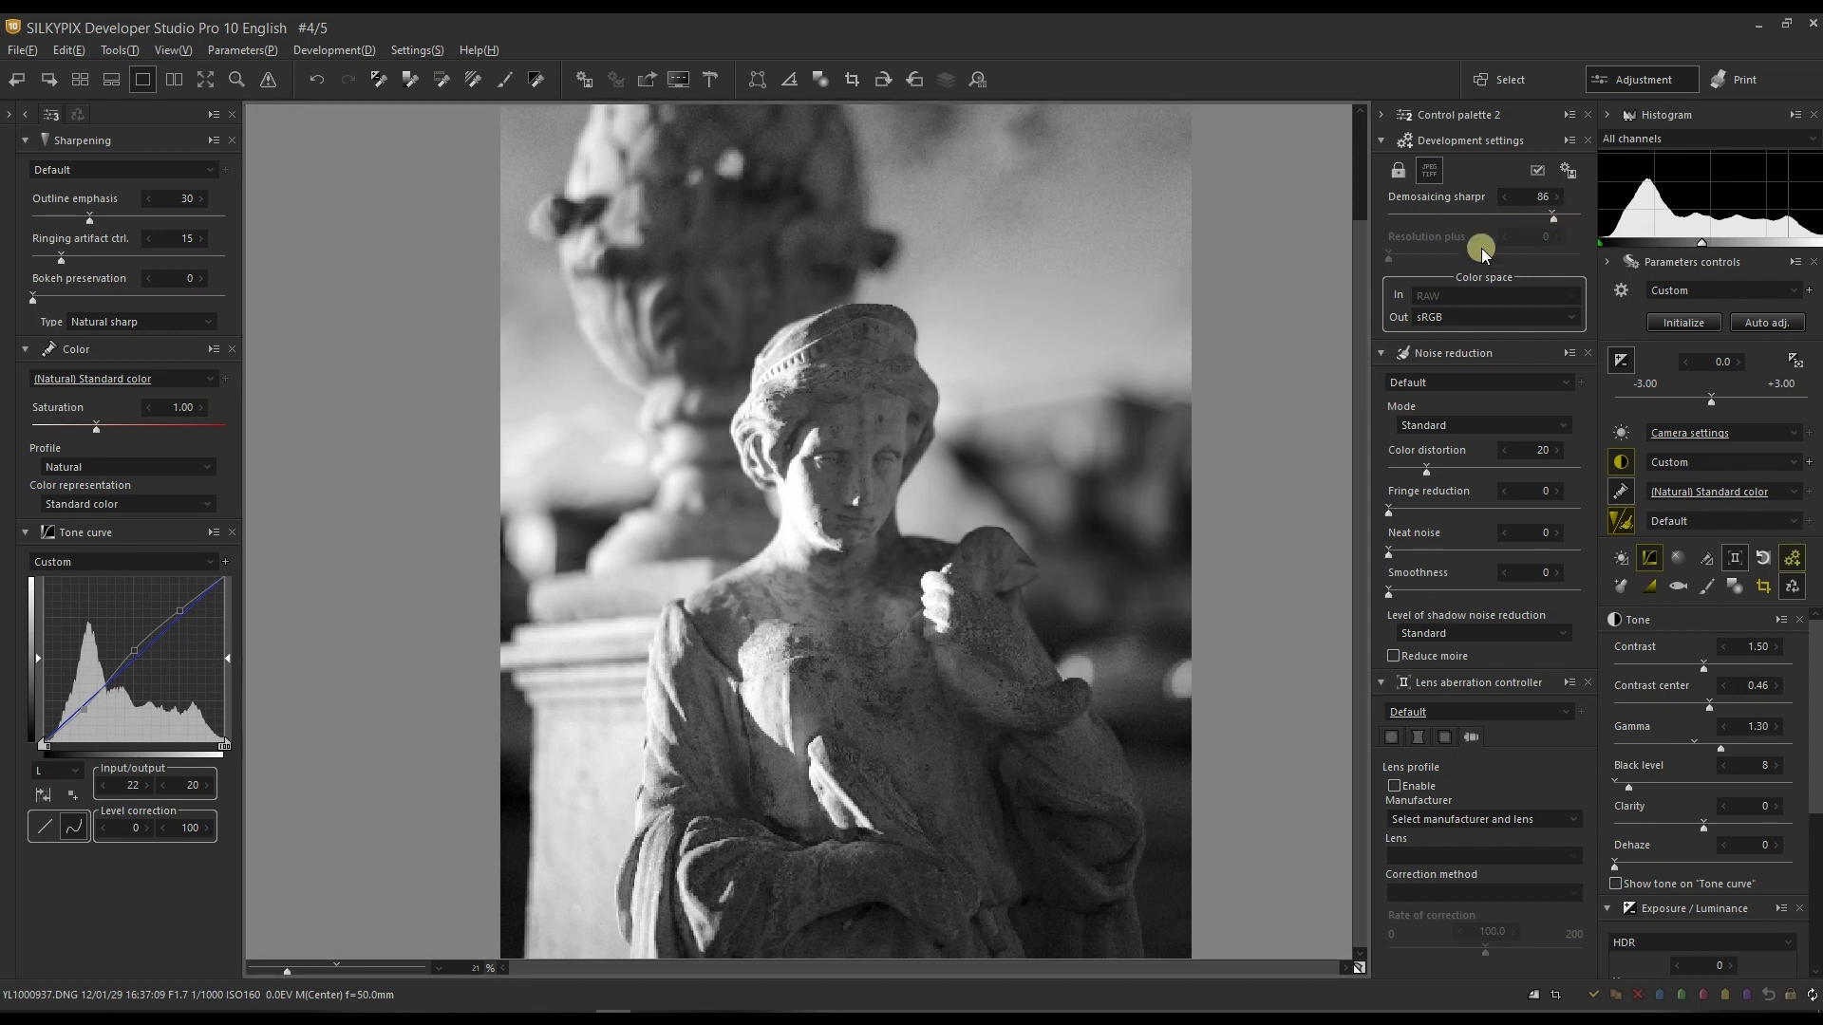
Develop the statue and save it as YL1000937.jpg in the leica folder.
left_click(586, 82)
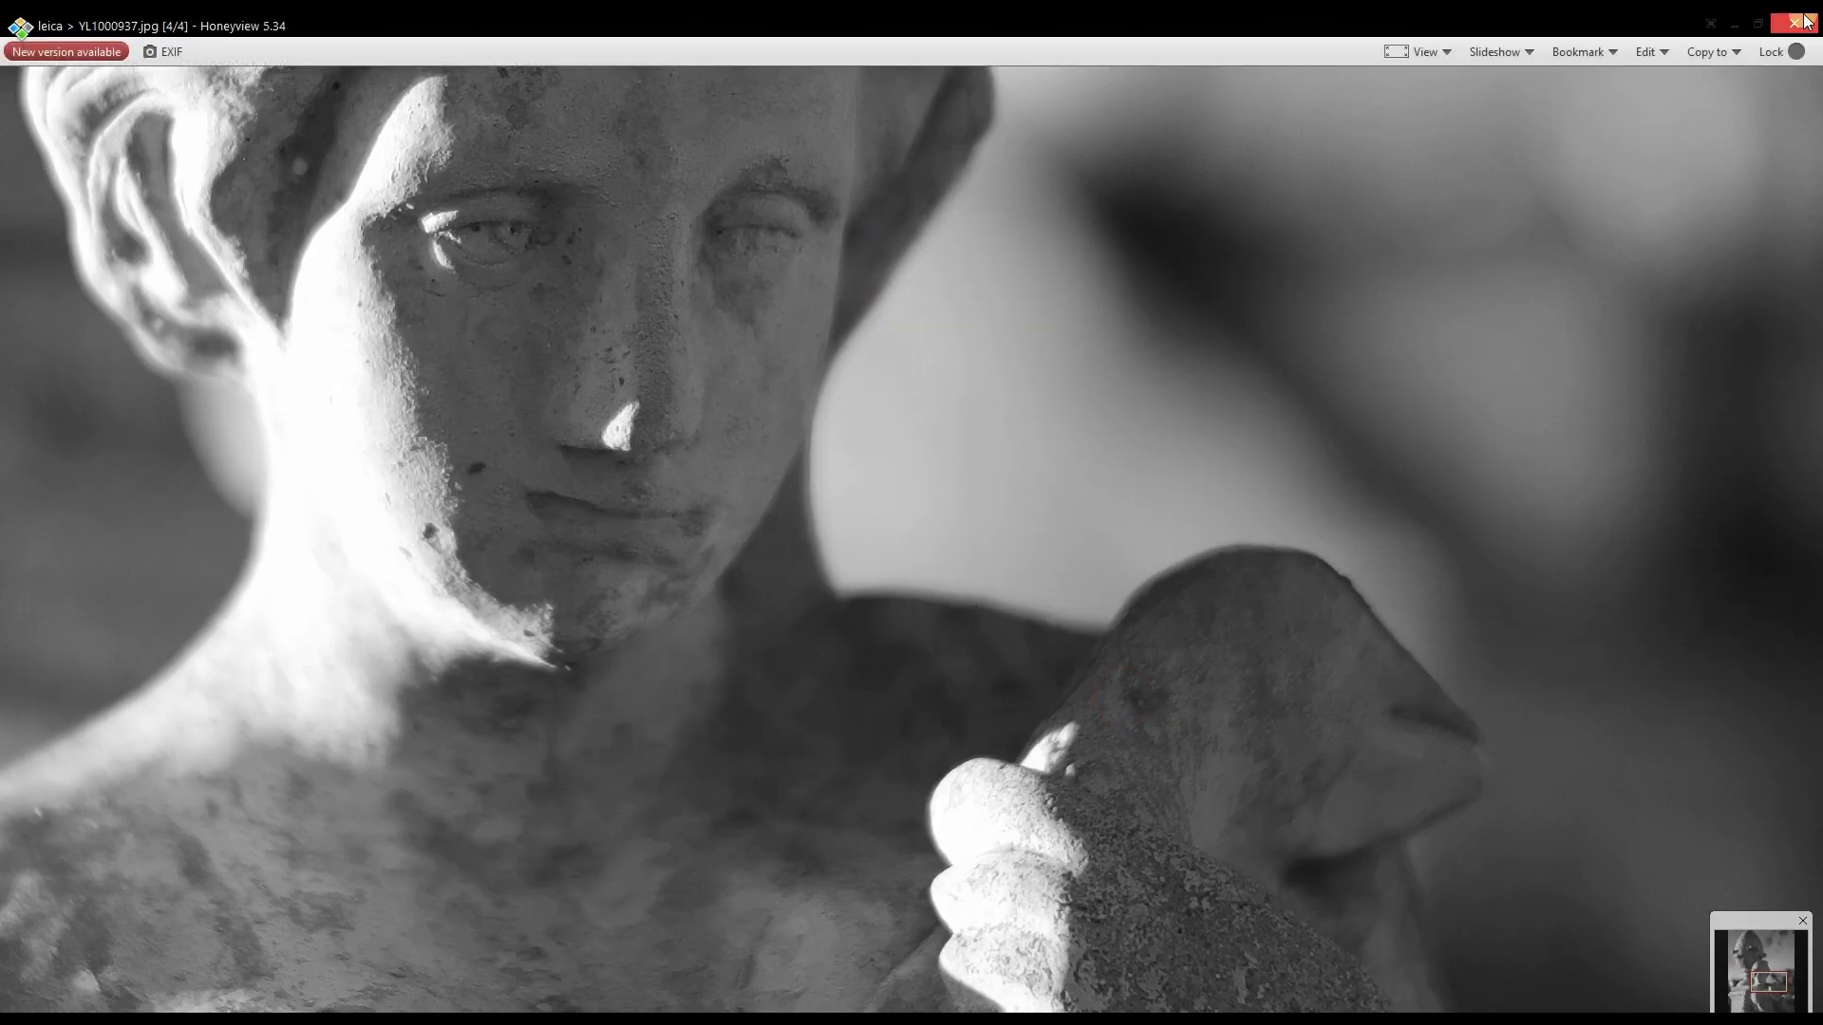
Close the Honeyview image viewer.
left_click(1803, 21)
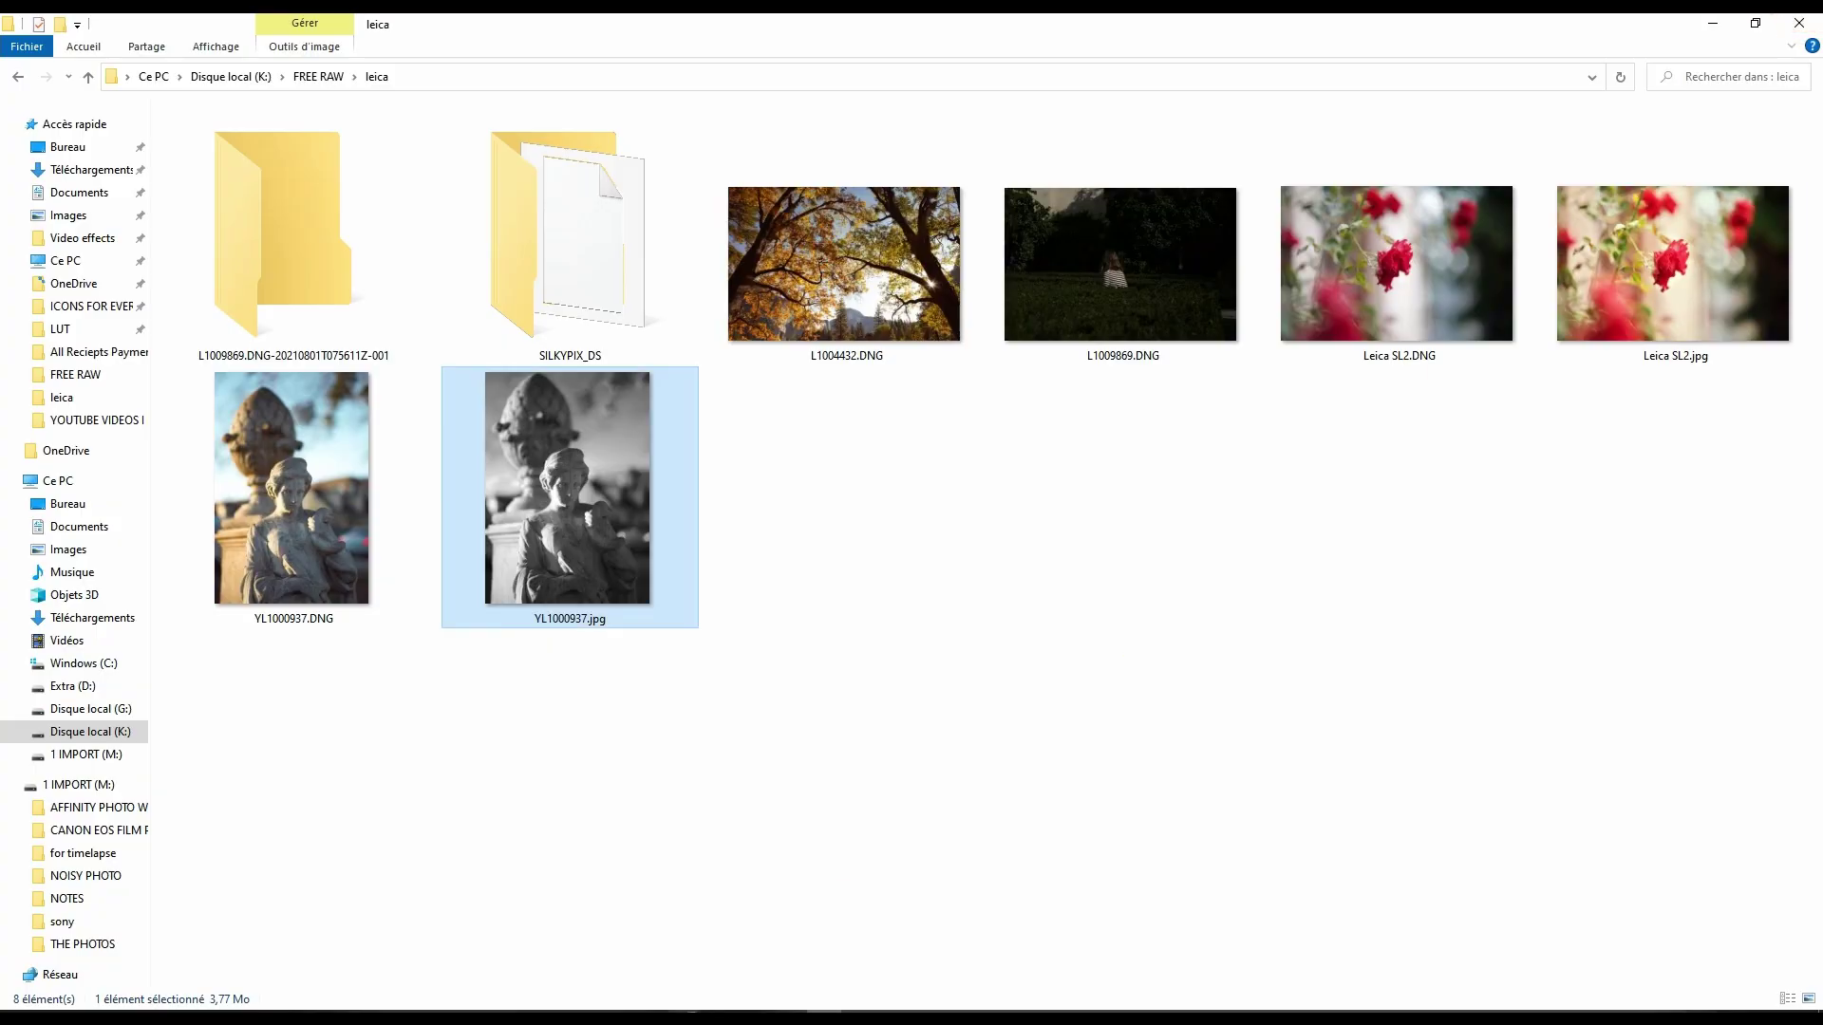